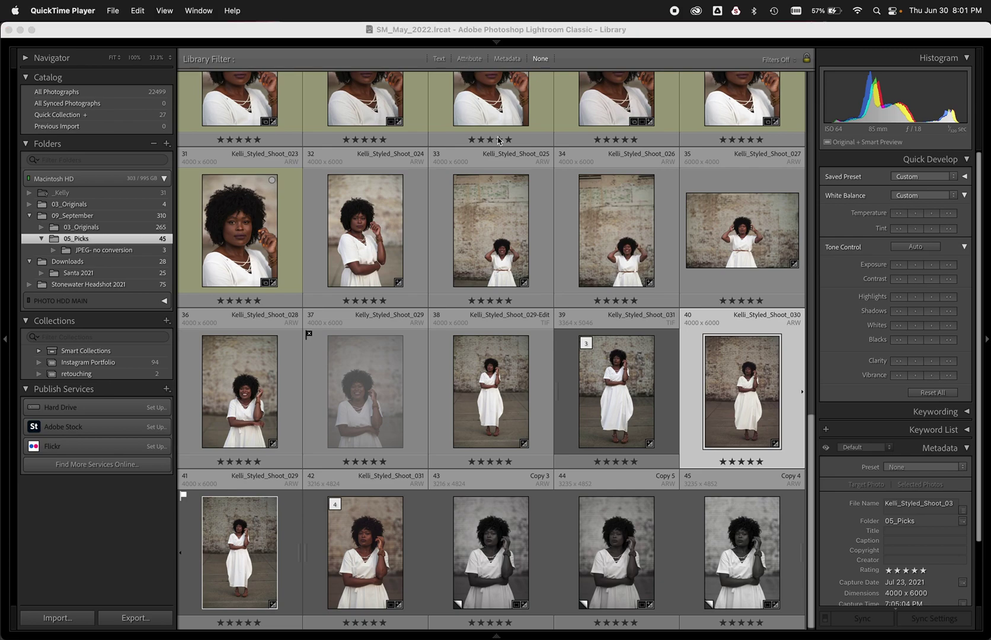
Step: Switch to Photoshop to bring Kelli_Styled_Shoot_030.jpg to the front
key("super+Tab")
left_click(533, 335)
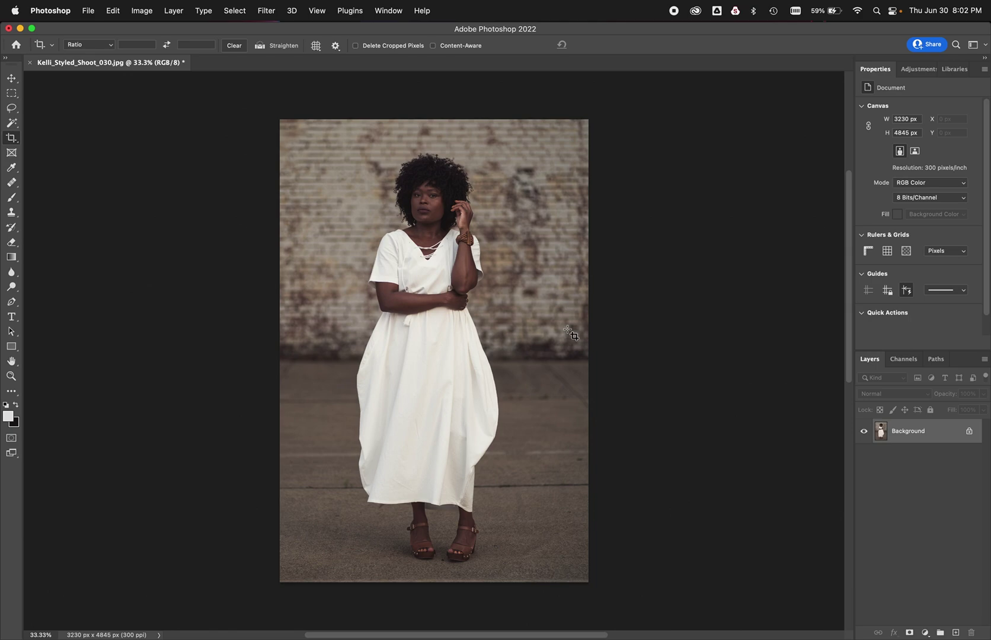
Step: In Lightroom Classic's Export dialog, leave After Export at Do nothing and close it
key("super+Tab")
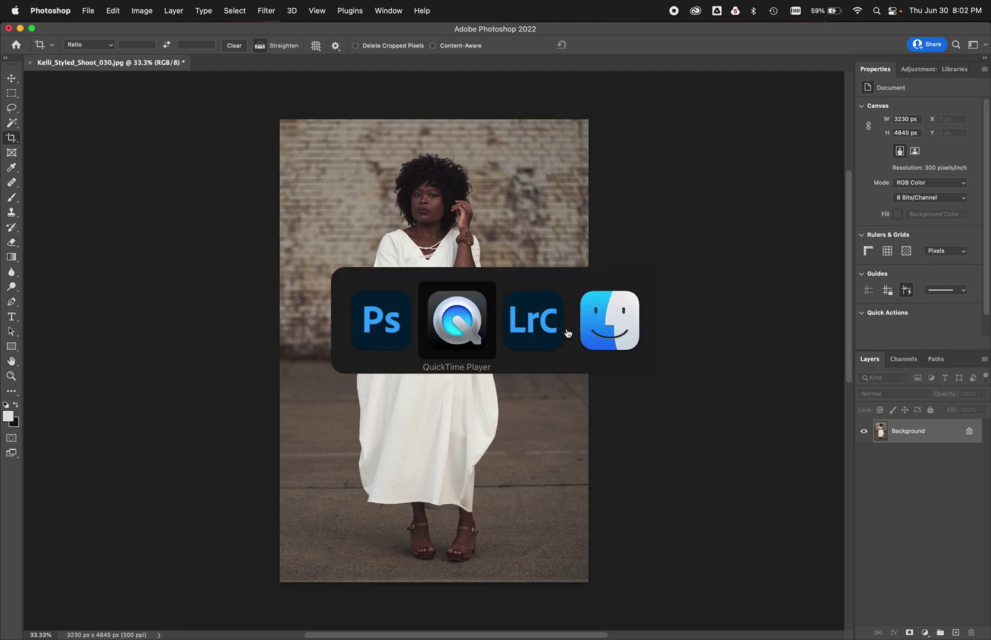
key("super+Tab")
key("super+shift+e")
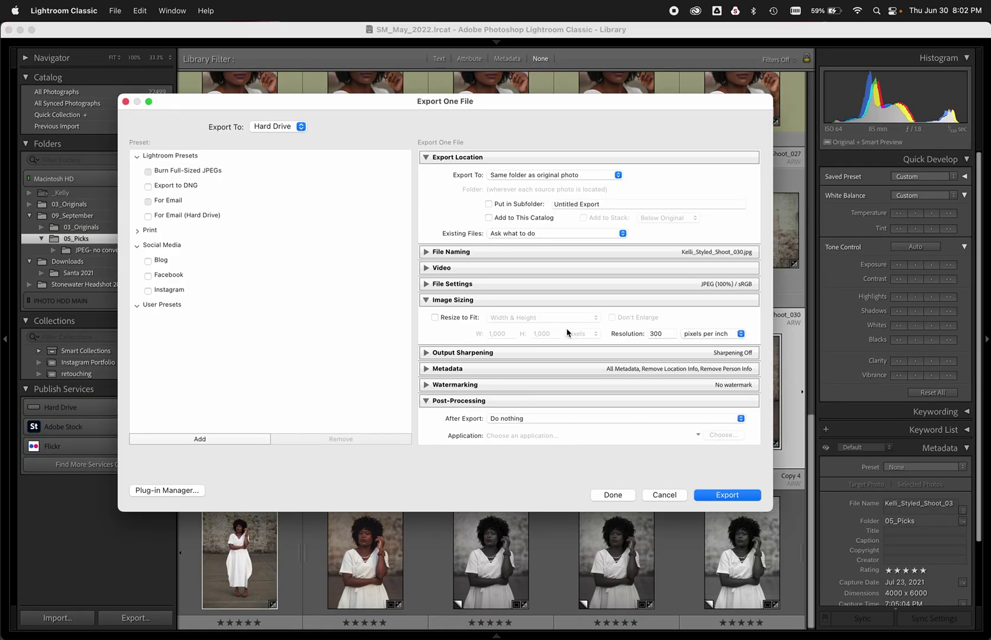
left_click(559, 417)
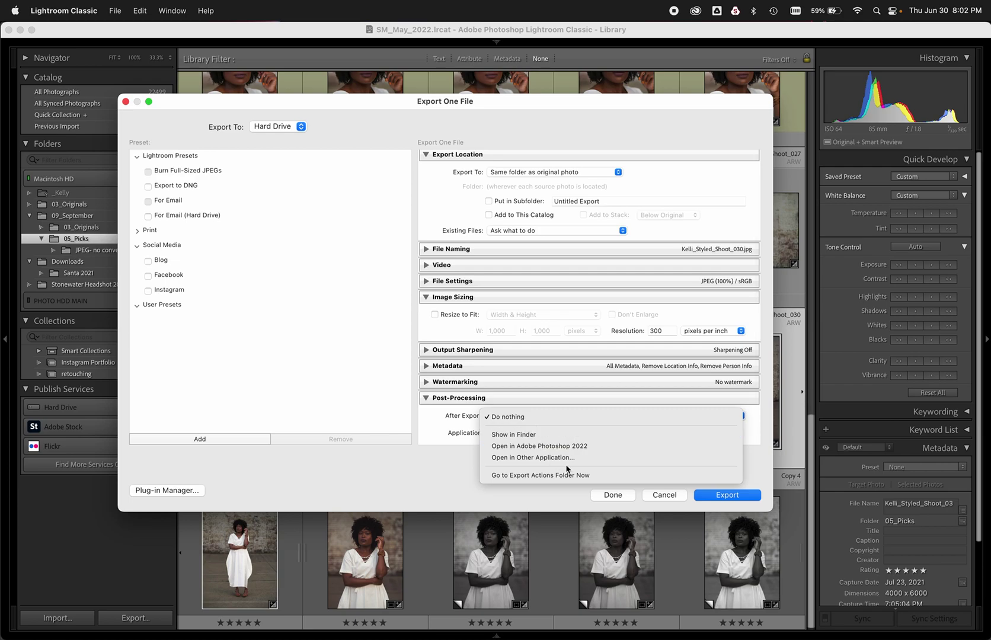
left_click(441, 440)
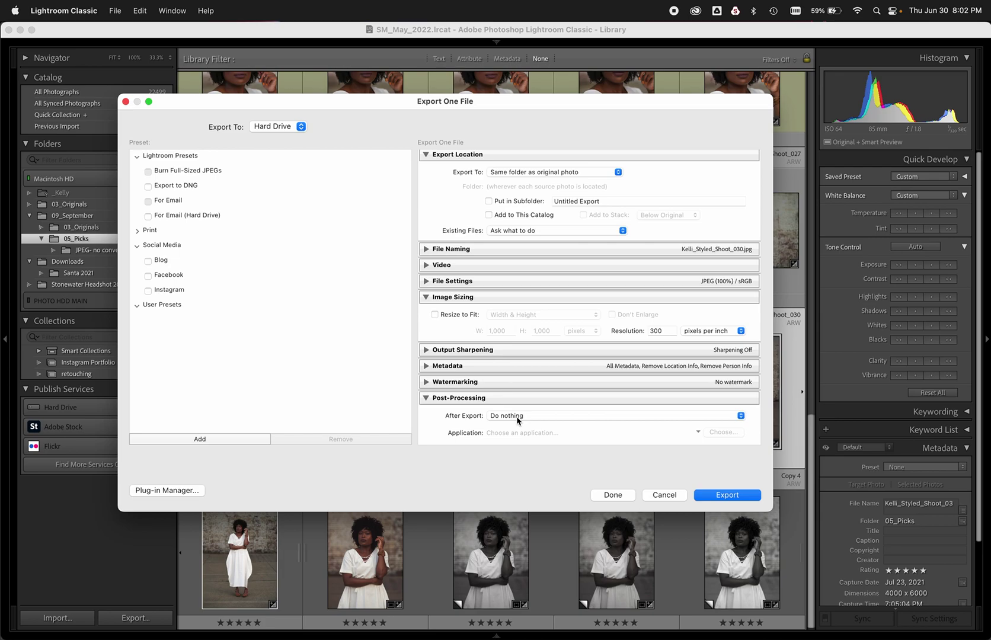
left_click(627, 495)
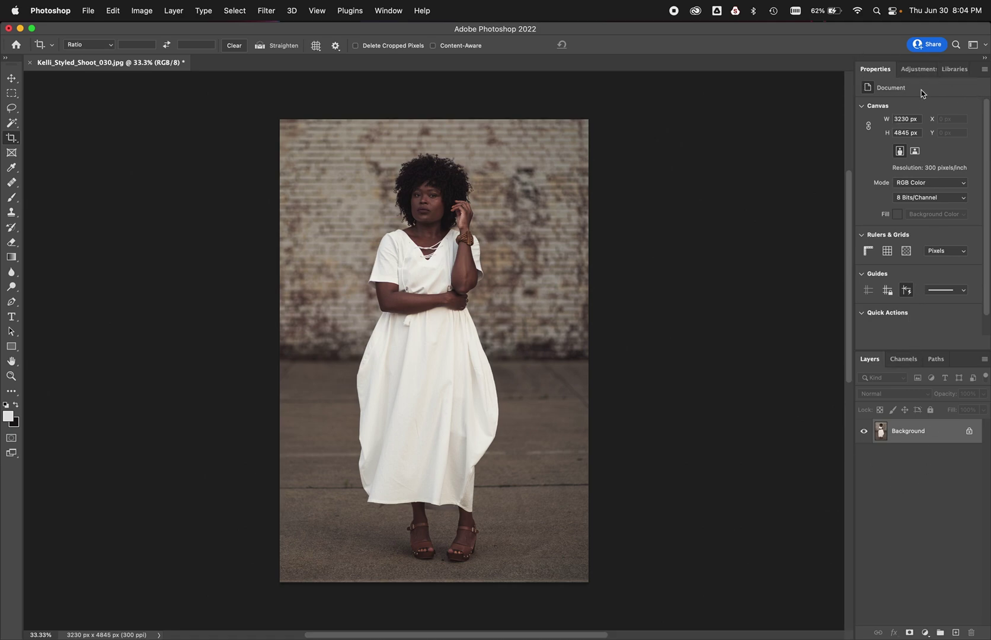
Step: Open Photoshop's Window menu to browse the available panels
left_click(386, 12)
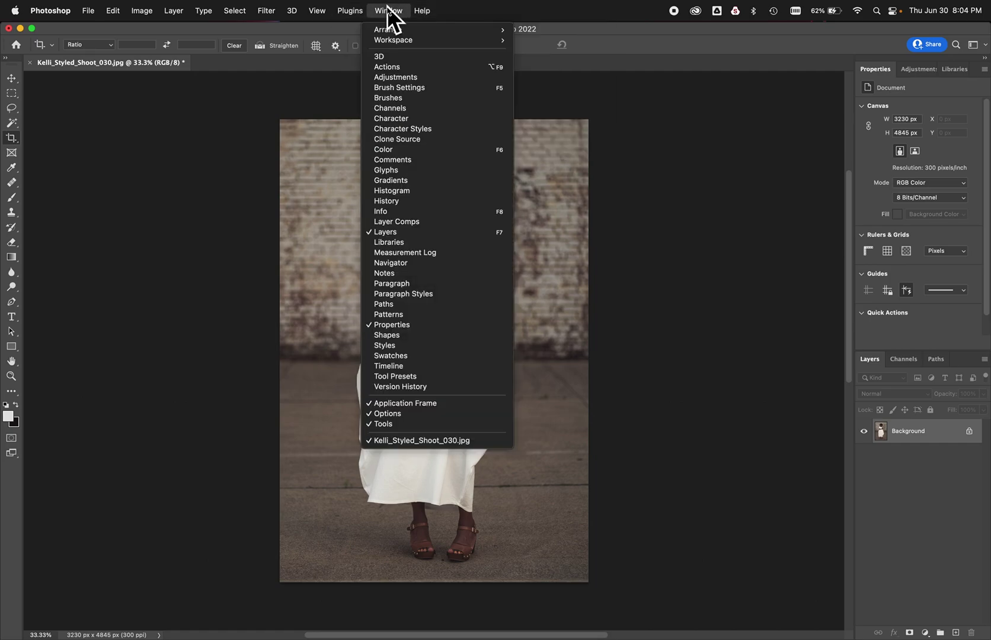
Step: Show the Actions panel listing the action sets and collapse the ShutterMag set
left_click(390, 67)
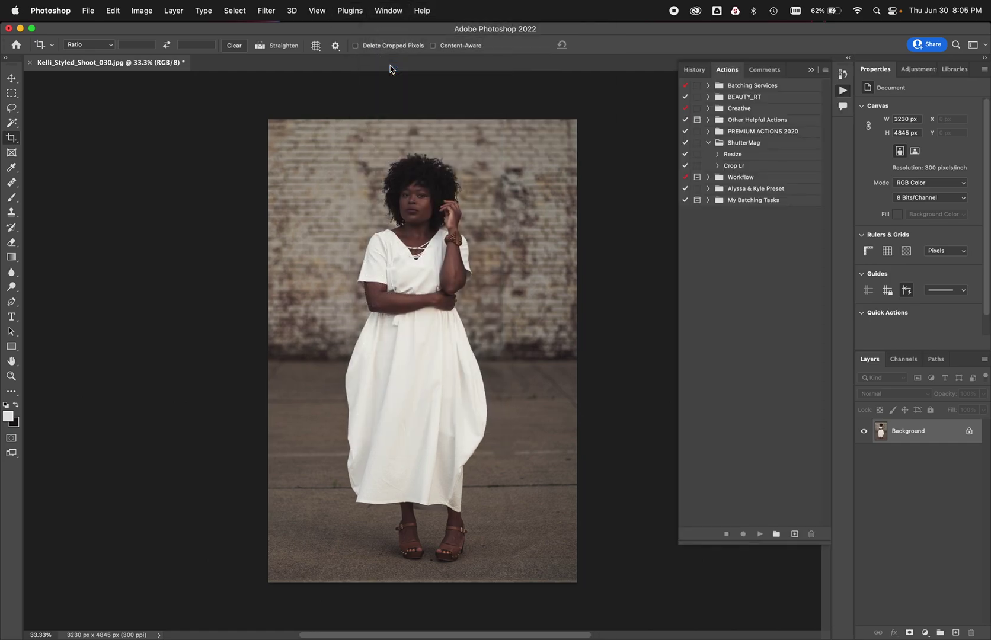
left_click(695, 70)
left_click(727, 70)
left_click(759, 70)
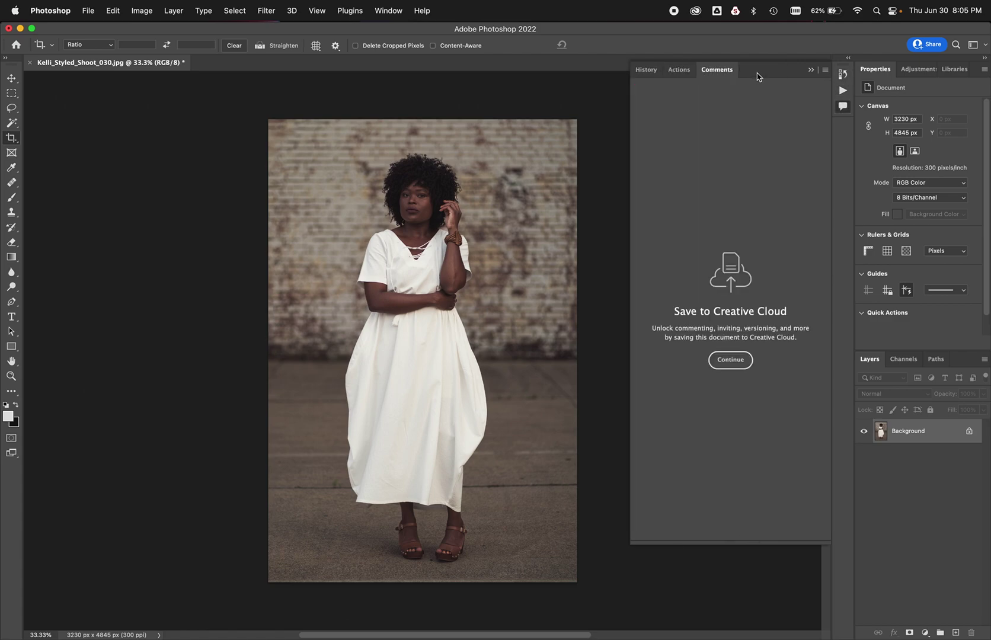
left_click(717, 70)
left_click(843, 91)
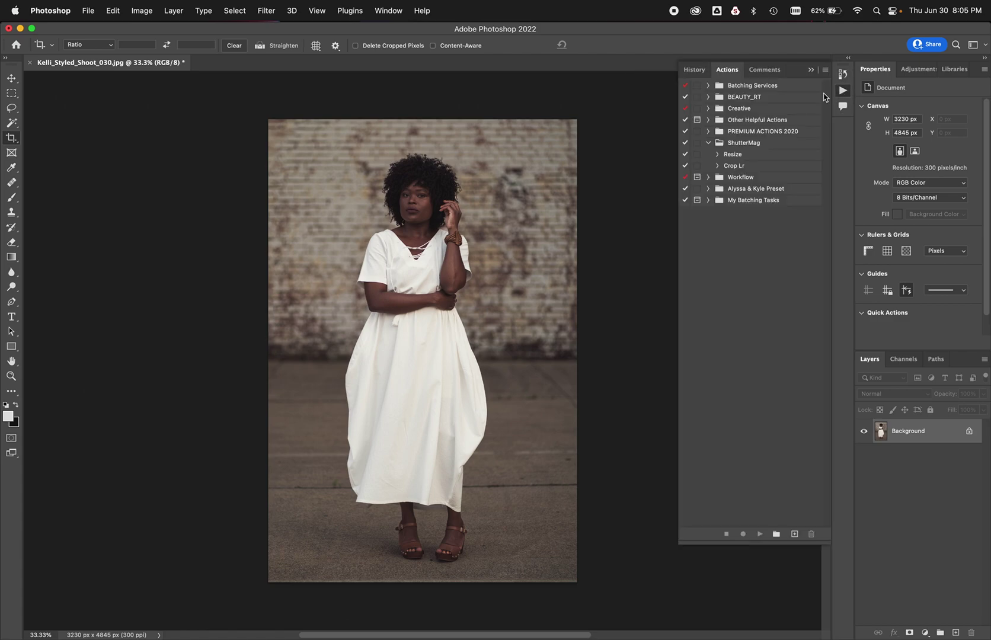
left_click(709, 143)
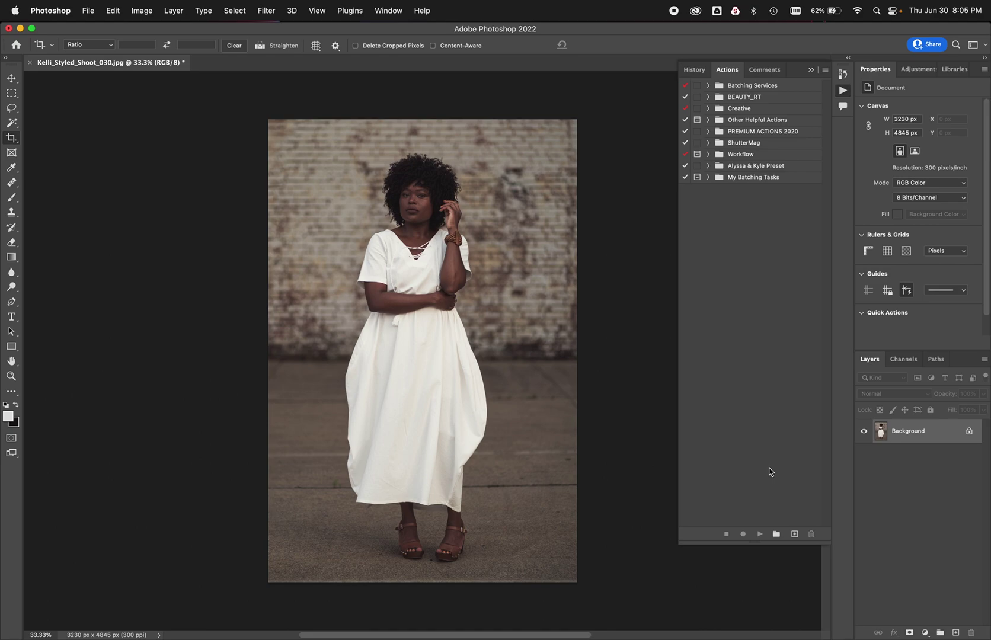
Step: Create a new action set named 'My Batching Tasks'
left_click(776, 535)
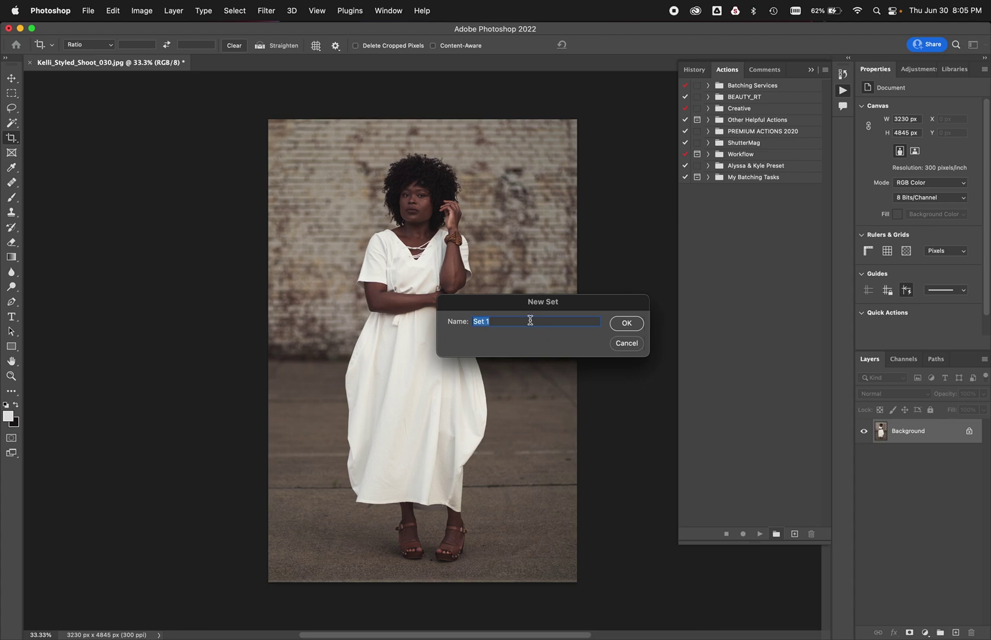
type("My Batching Tasks")
left_click(622, 330)
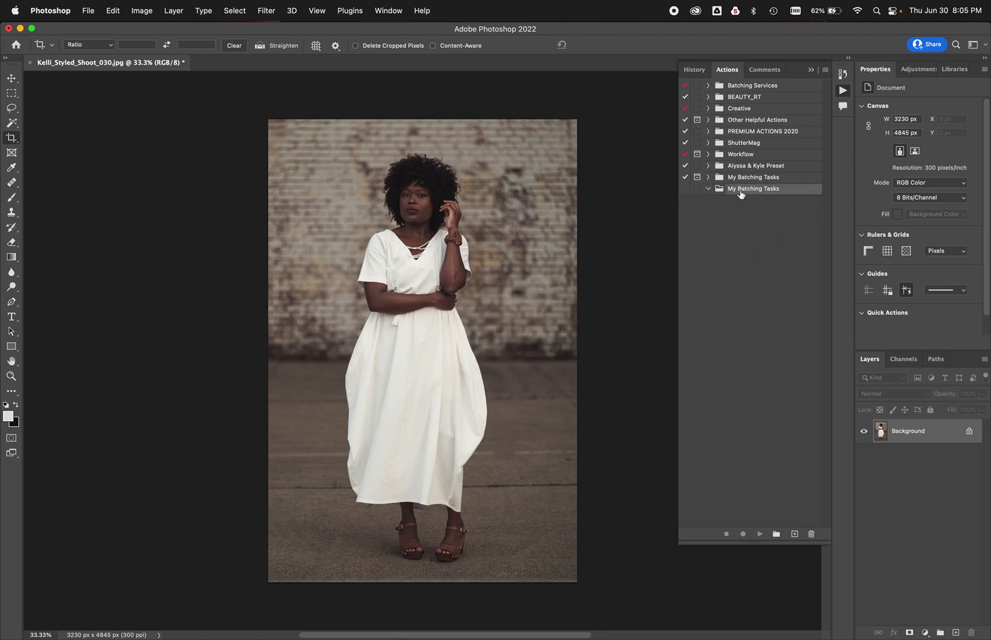
Step: Delete the older My Batching Tasks set by dragging it to the trash
left_click(708, 177)
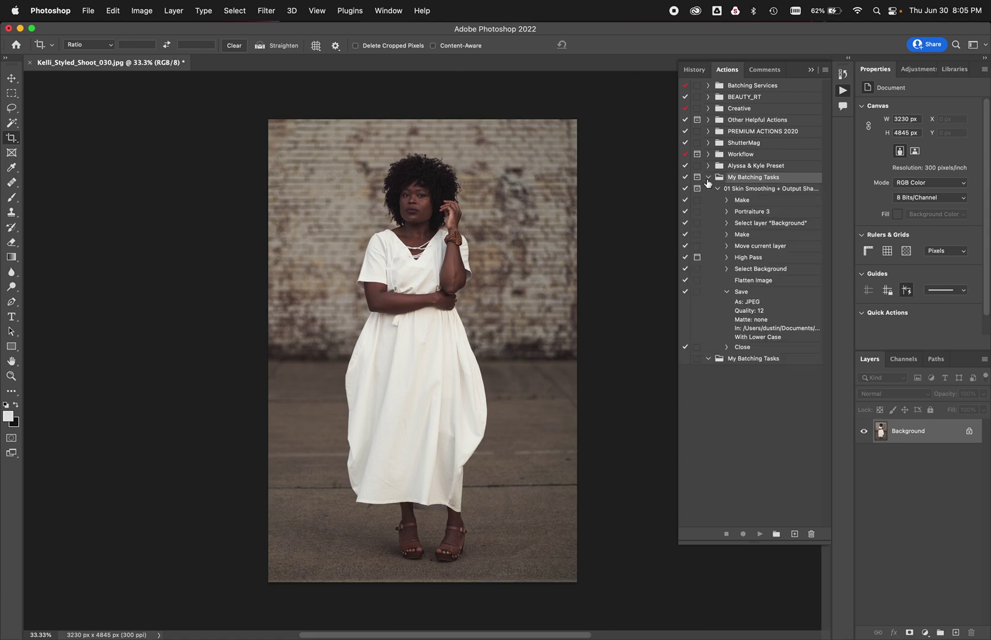
left_click(708, 177)
left_click_drag(738, 177, 814, 535)
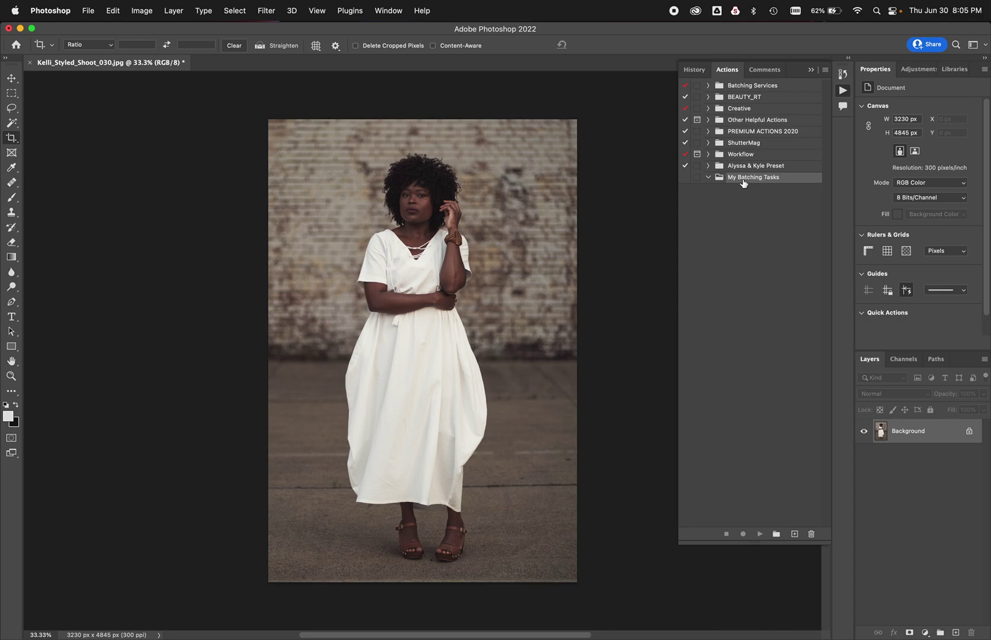
Step: Review the Workflow, ShutterMag and Batching Services sets, then start a new action
left_click(708, 154)
left_click(708, 154)
left_click(708, 143)
left_click(709, 143)
left_click(707, 86)
left_click(707, 86)
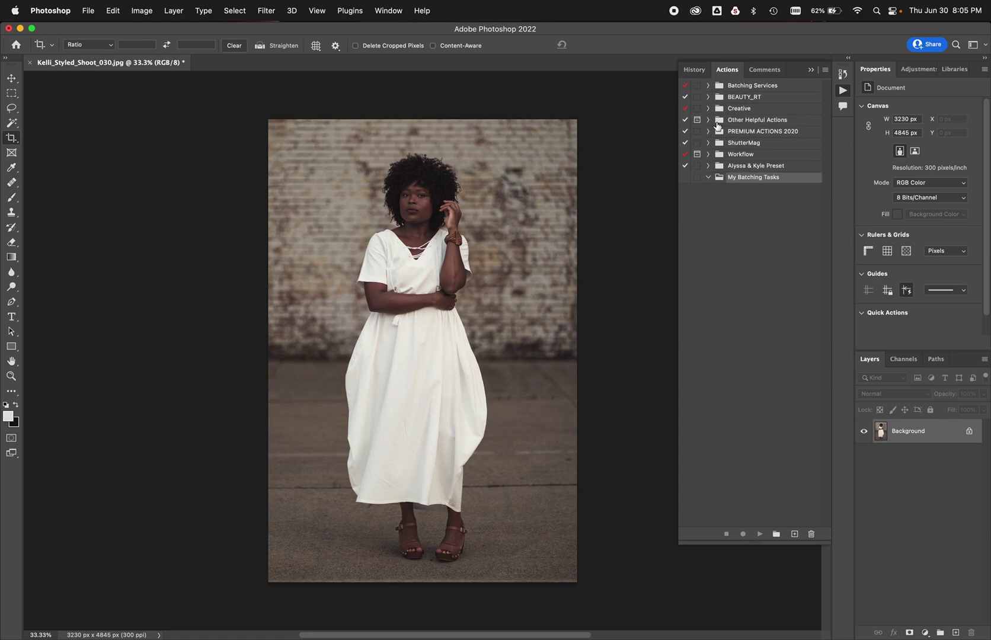
left_click(709, 154)
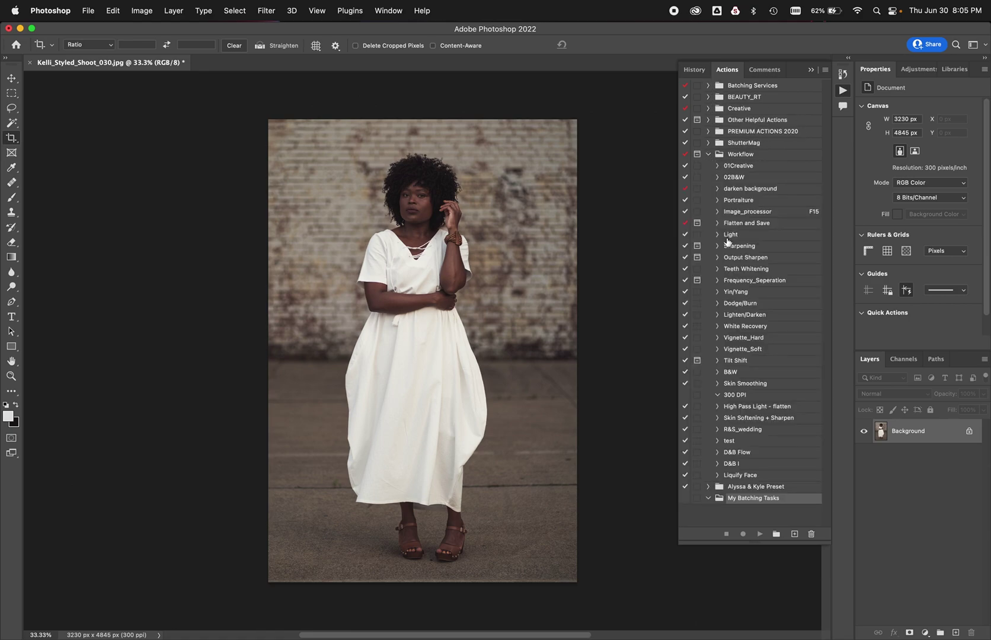
left_click(709, 154)
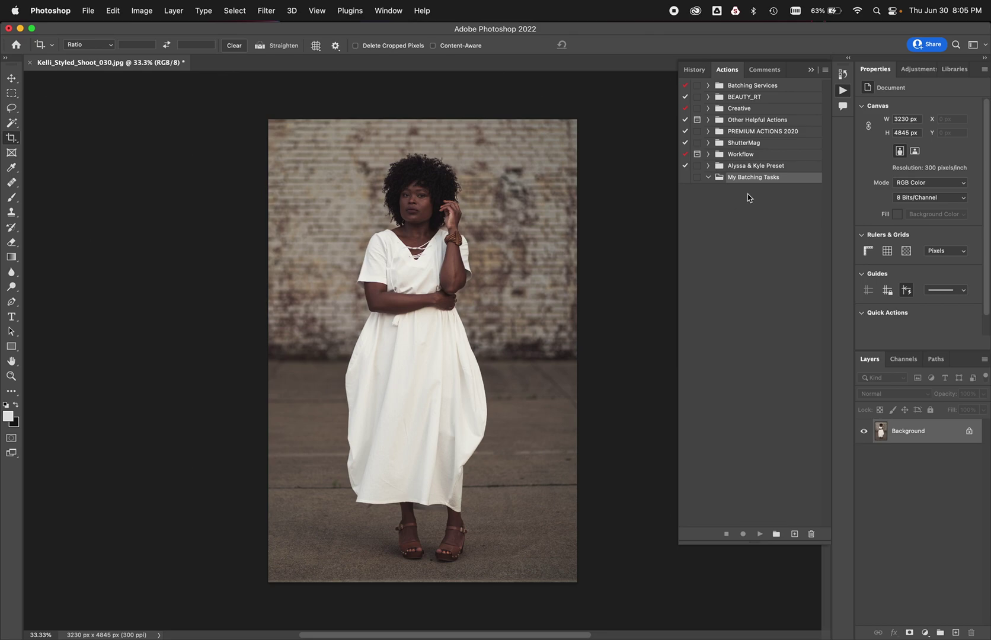
left_click(795, 534)
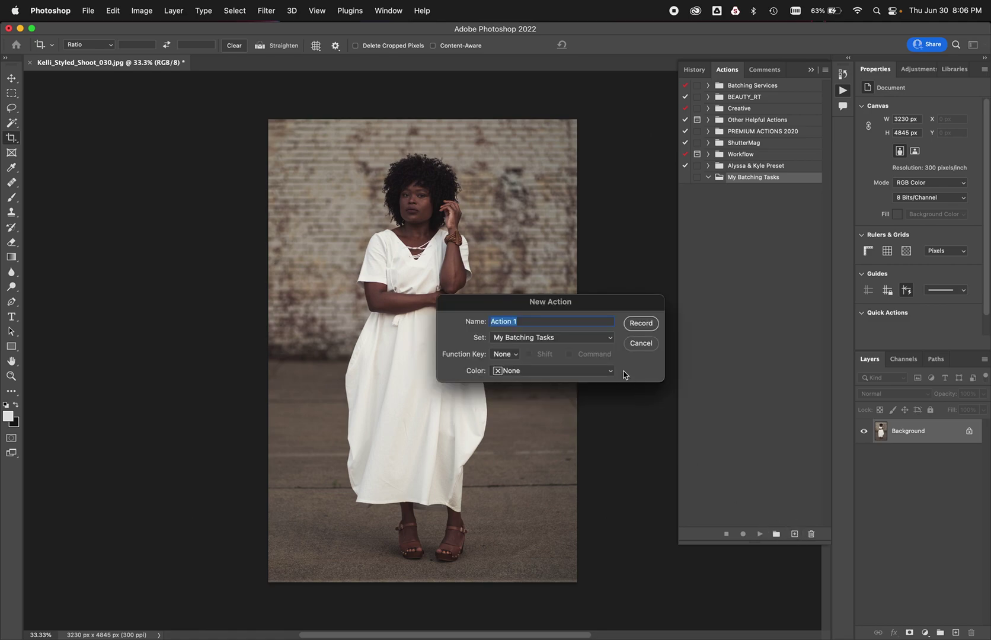
Step: Name the new action '01 Skin Smoothing + Output Sharpening'
type("01 Skim")
key("BackSpace")
key("BackSpace")
type("in SMoothing")
key("BackSpace")
key("BackSpace")
key("BackSpace")
key("BackSpace")
key("BackSpace")
key("BackSpace")
key("BackSpace")
key("BackSpace")
key("BackSpace")
type("moothing + Output Sharpening")
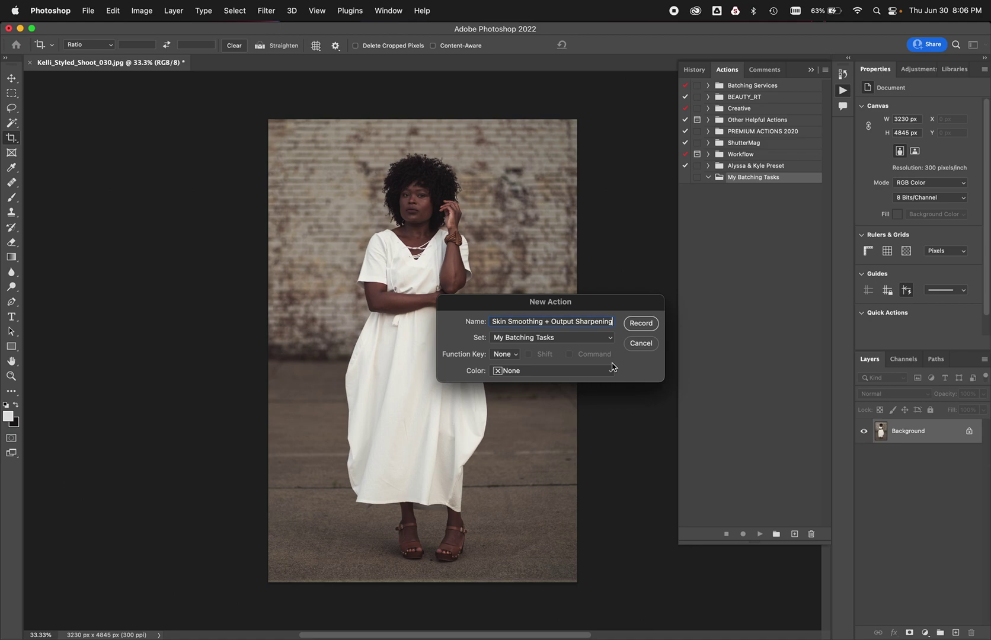
left_click(539, 341)
Step: Keep Set My Batching Tasks, Function Key None and Color None, then begin recording
left_click(525, 342)
left_click(511, 356)
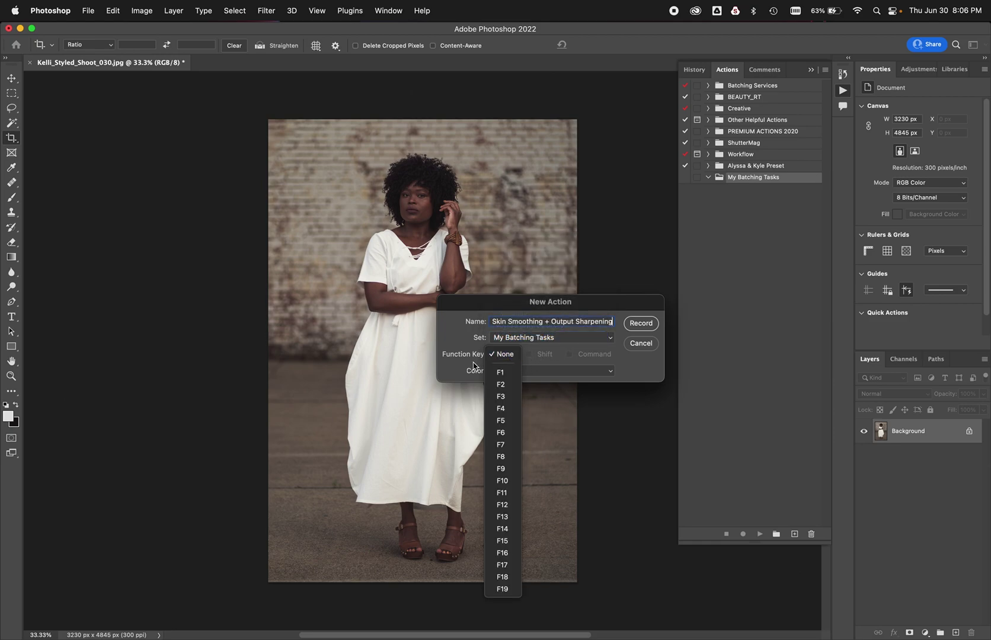
left_click(482, 363)
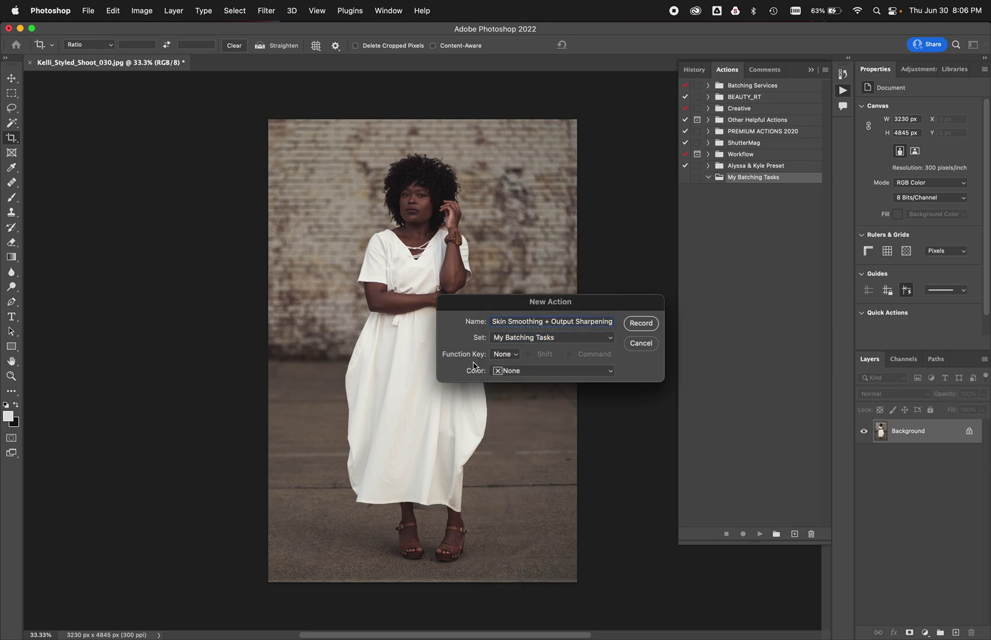
left_click(503, 354)
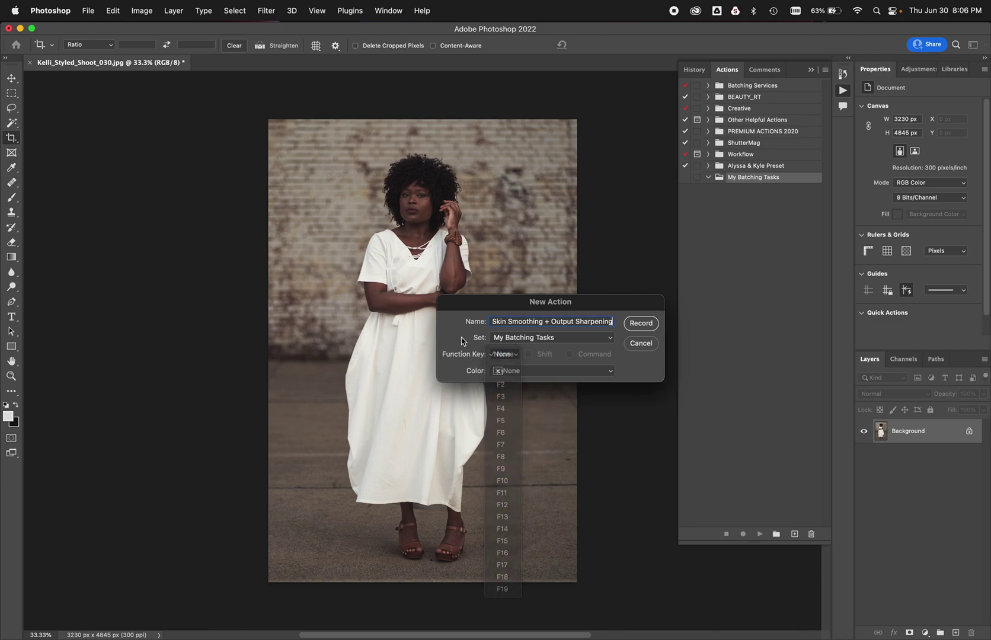
left_click(478, 355)
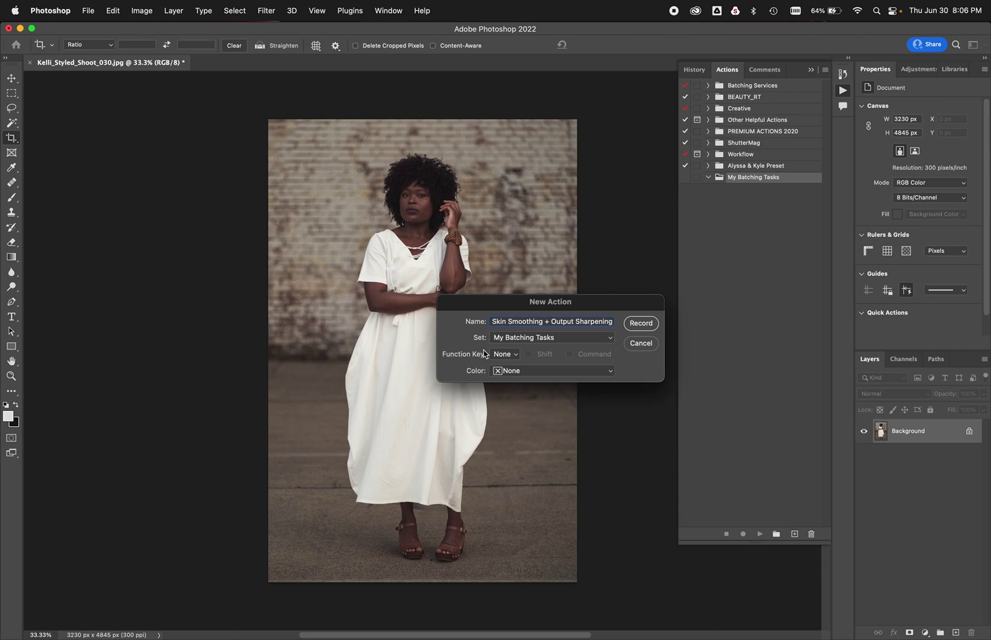
left_click(490, 353)
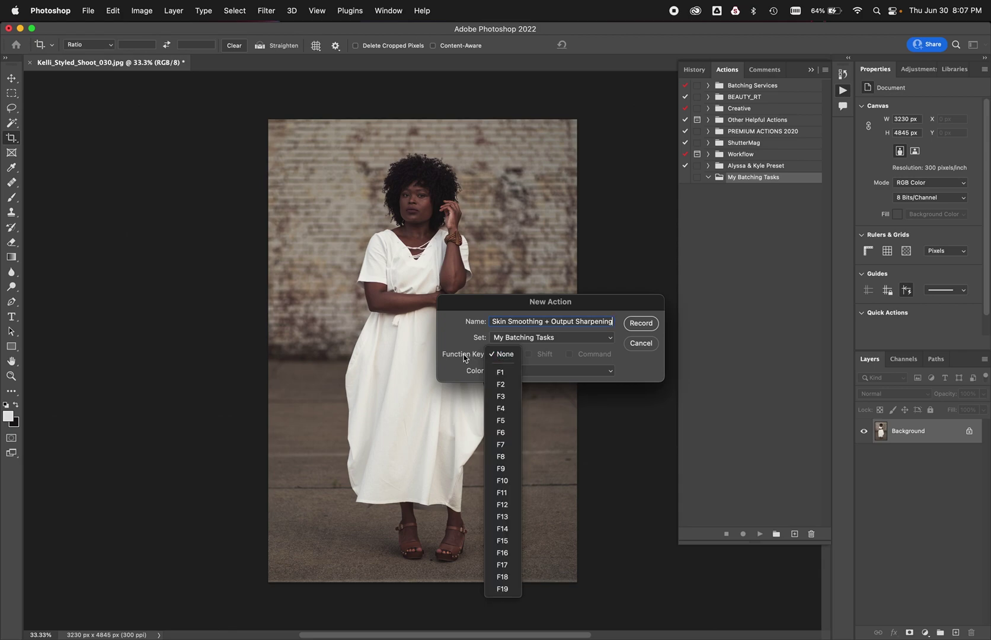
left_click(467, 356)
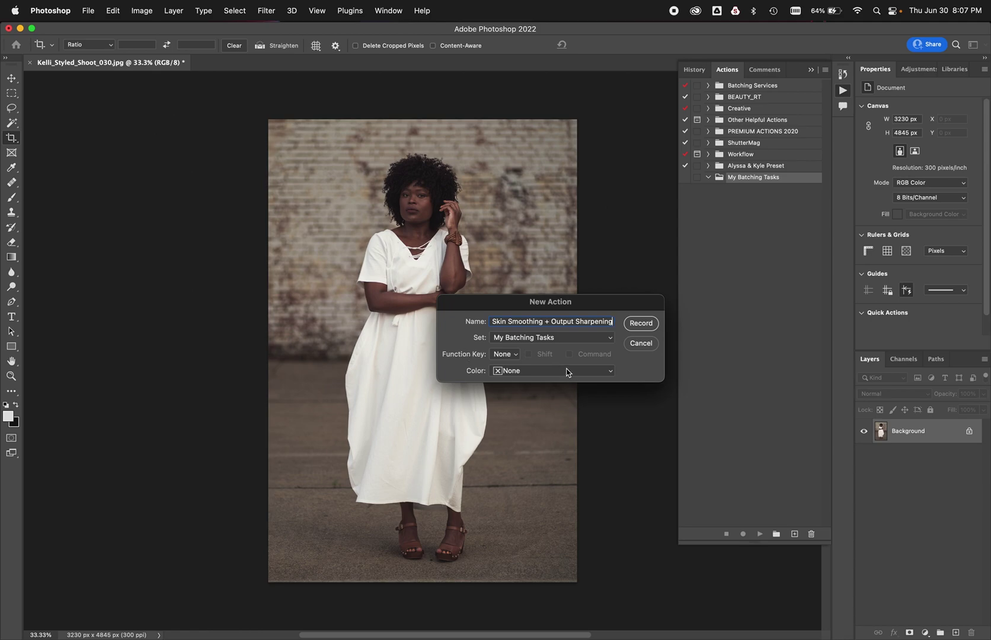
left_click(514, 354)
left_click(507, 354)
left_click(524, 372)
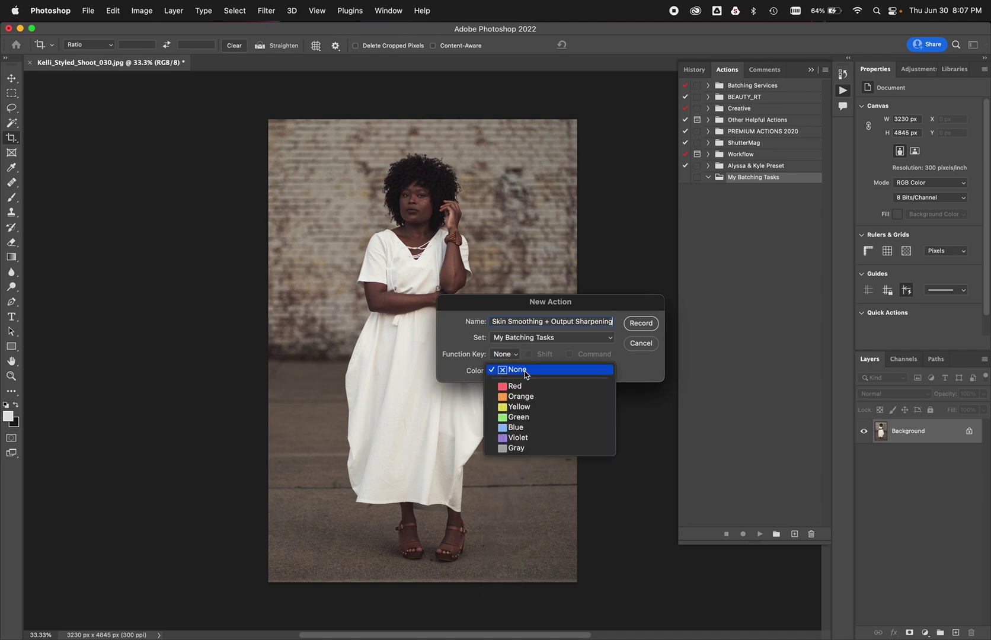
left_click(464, 372)
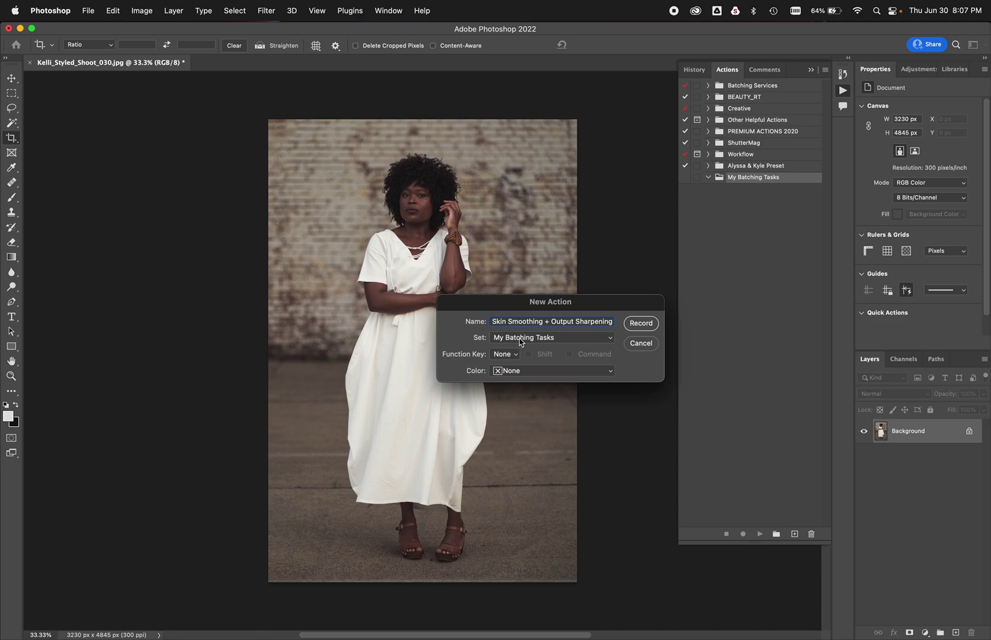
left_click(641, 323)
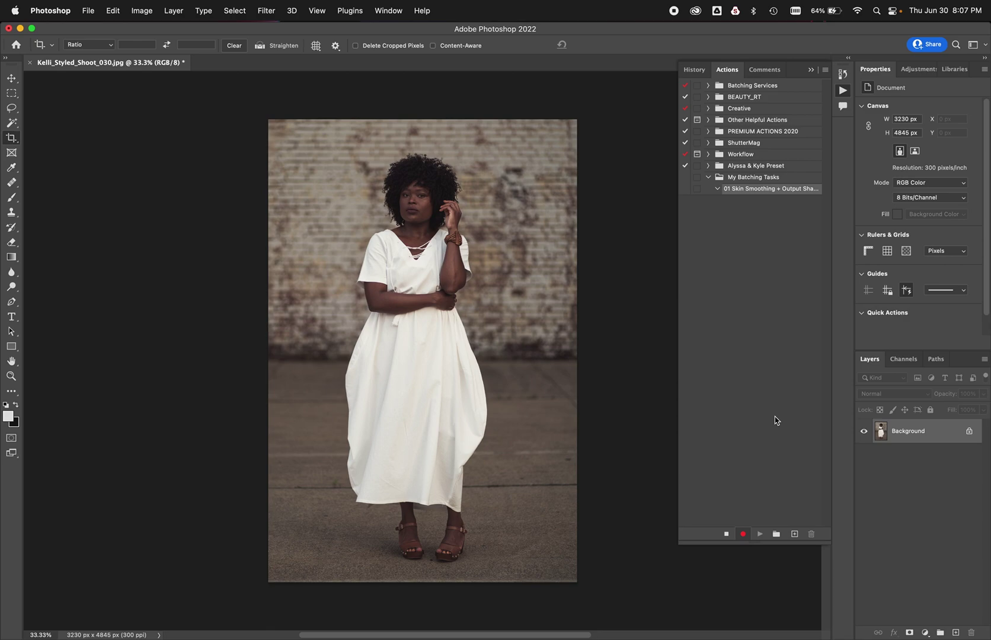
Step: Add a new layer named 'Skin Softening' with Normal blend mode and 100% opacity
left_click(925, 632)
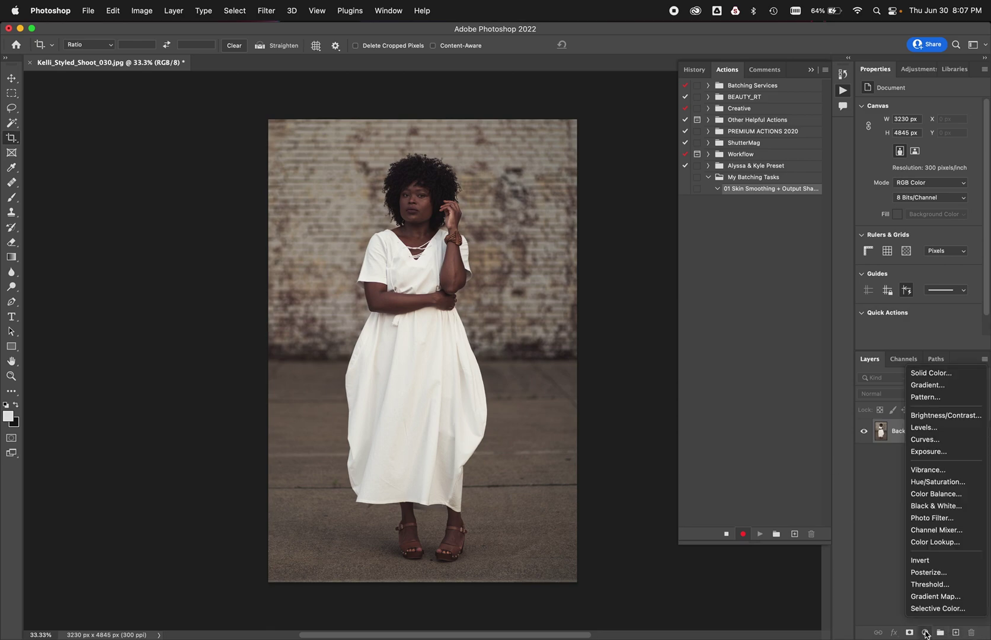
left_click(926, 633)
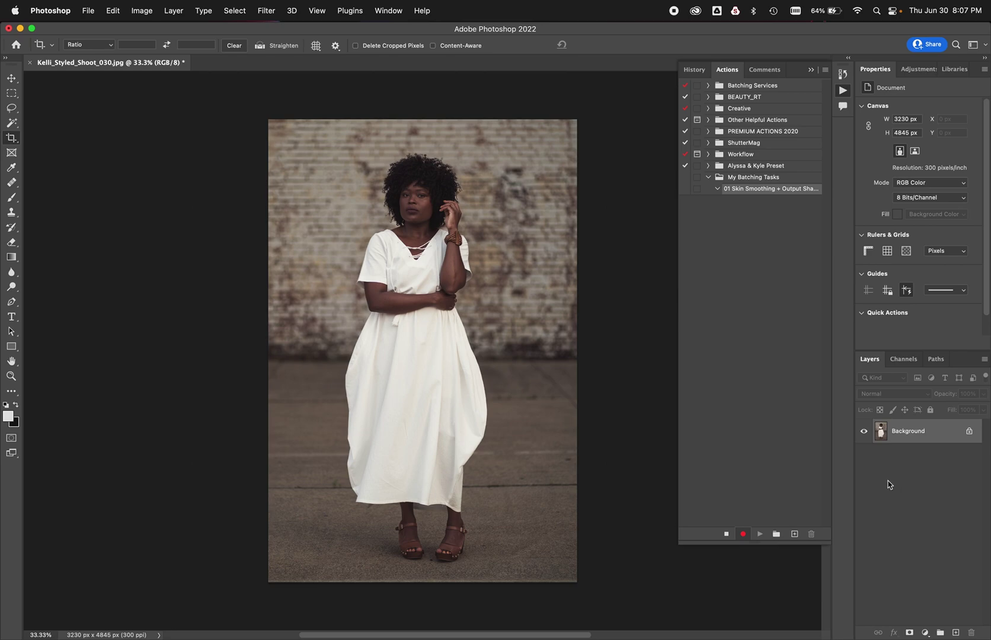
key("super+shift+n")
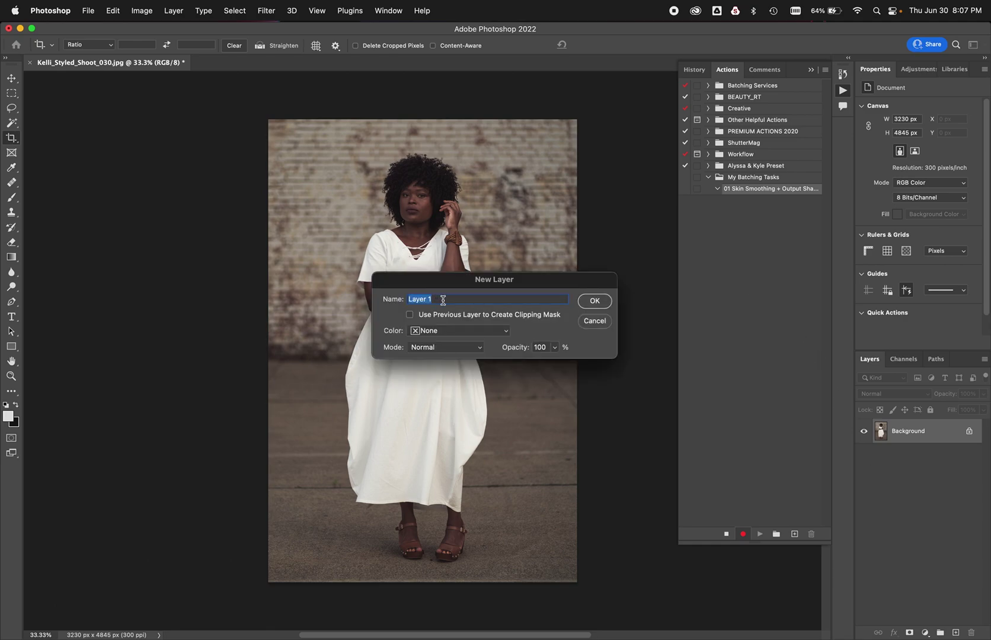
type("Skin SOftening")
left_click(435, 299)
key("BackSpace")
type("o")
left_click(443, 349)
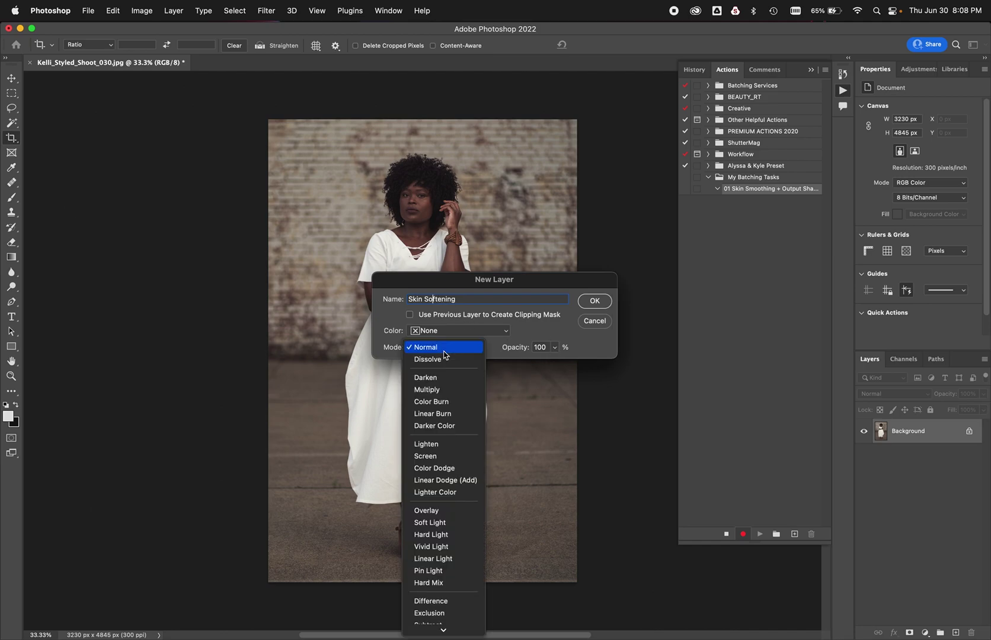
left_click(398, 349)
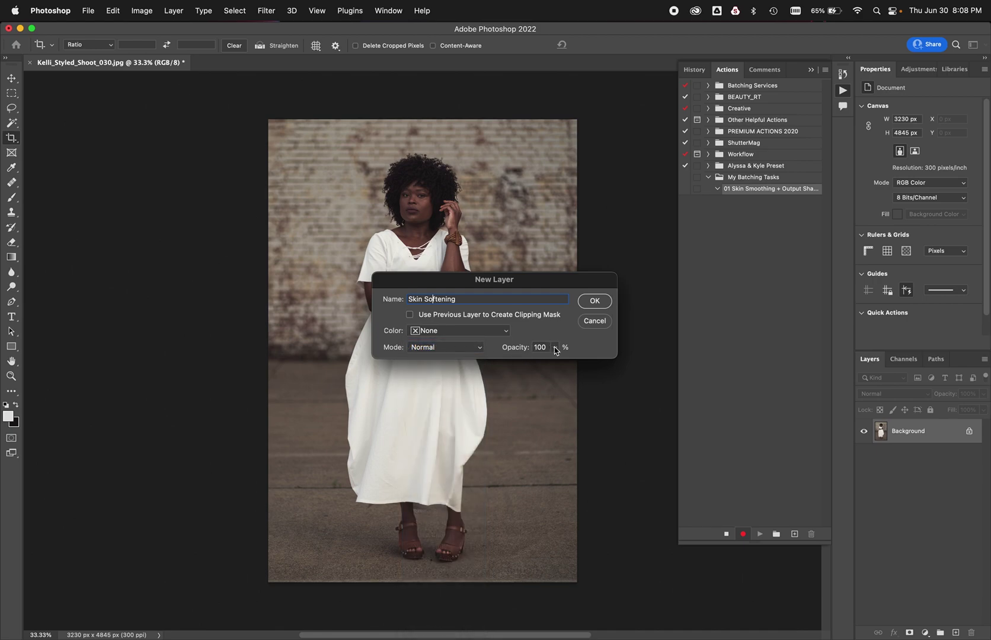
left_click(593, 302)
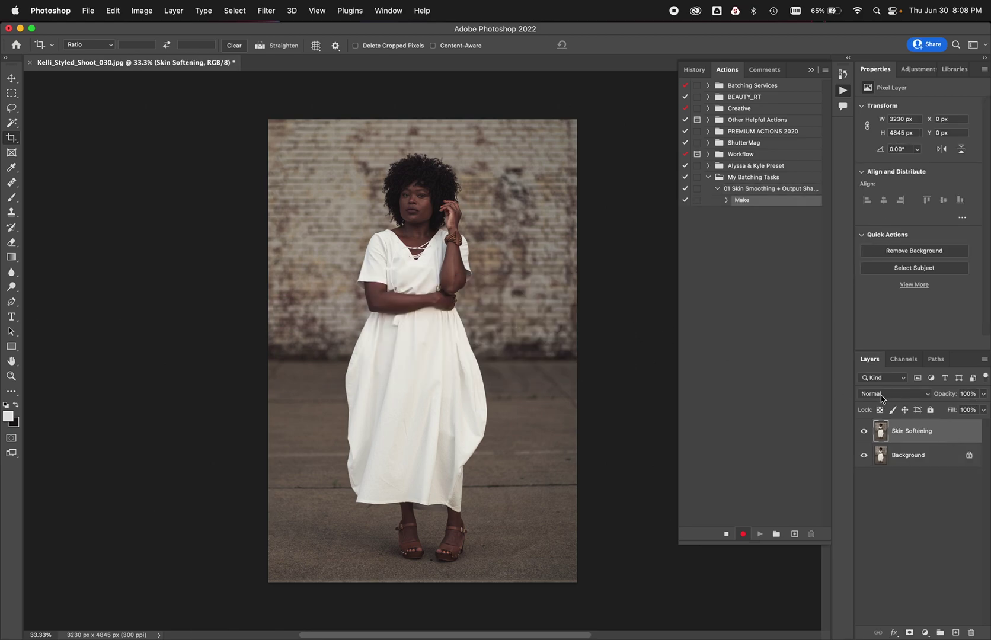
Step: Open and cancel Skin Softening's blending options, then inspect the recorded layer step
double_click(947, 435)
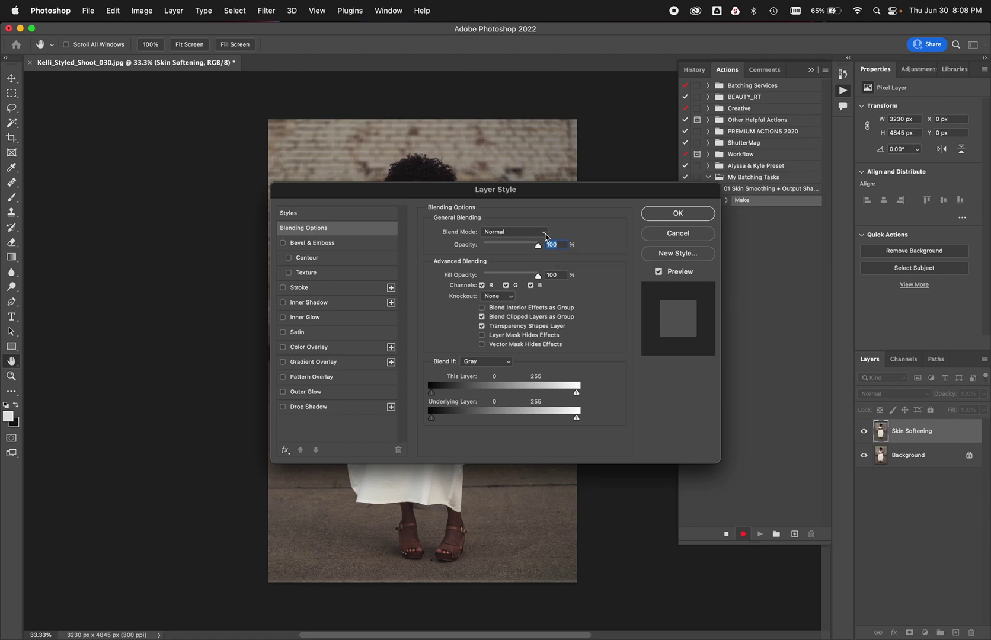
left_click(685, 234)
key("c")
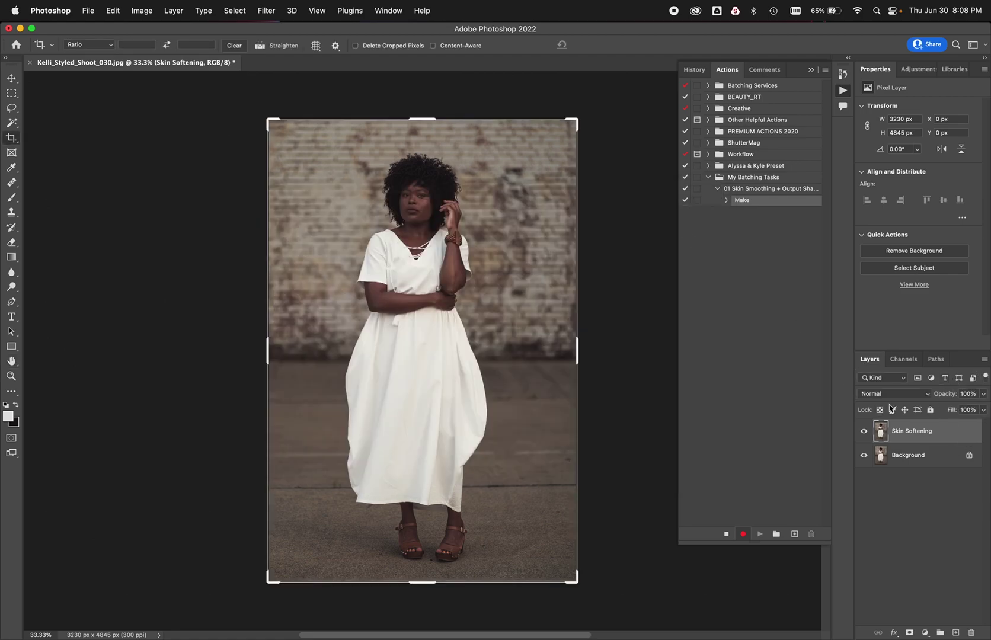
left_click(726, 200)
Step: Set Skin Softening to 60% opacity in Layer Style, then delete the layer
double_click(944, 436)
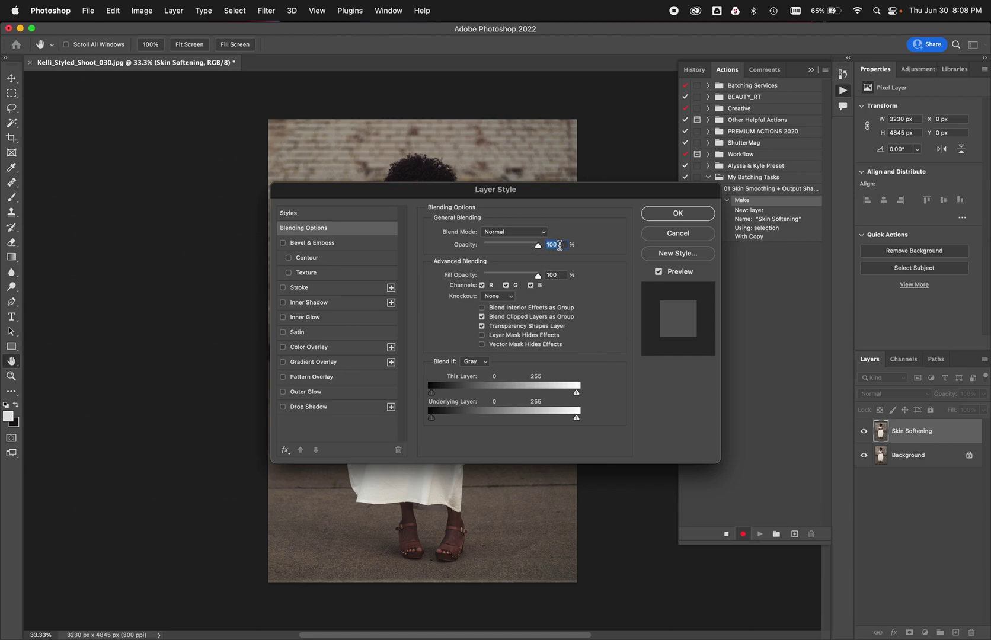
type("60")
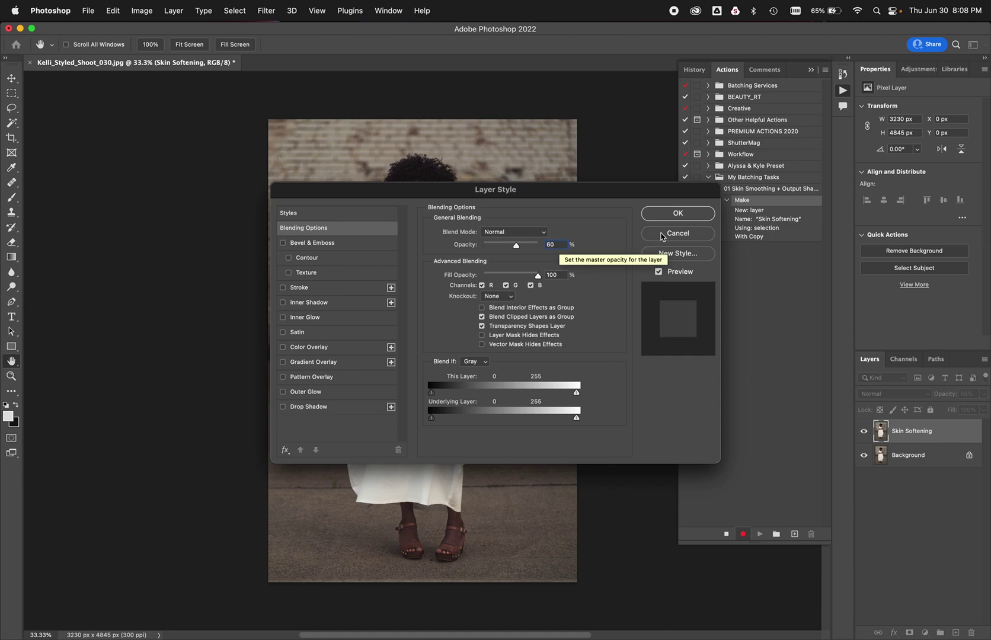
left_click(678, 214)
key("c")
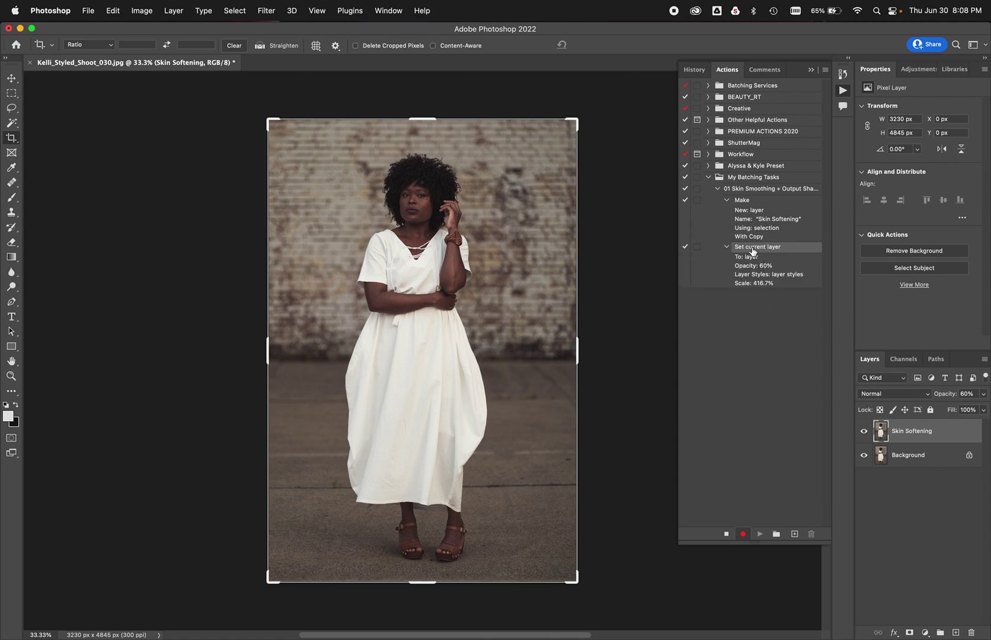
key("BackSpace")
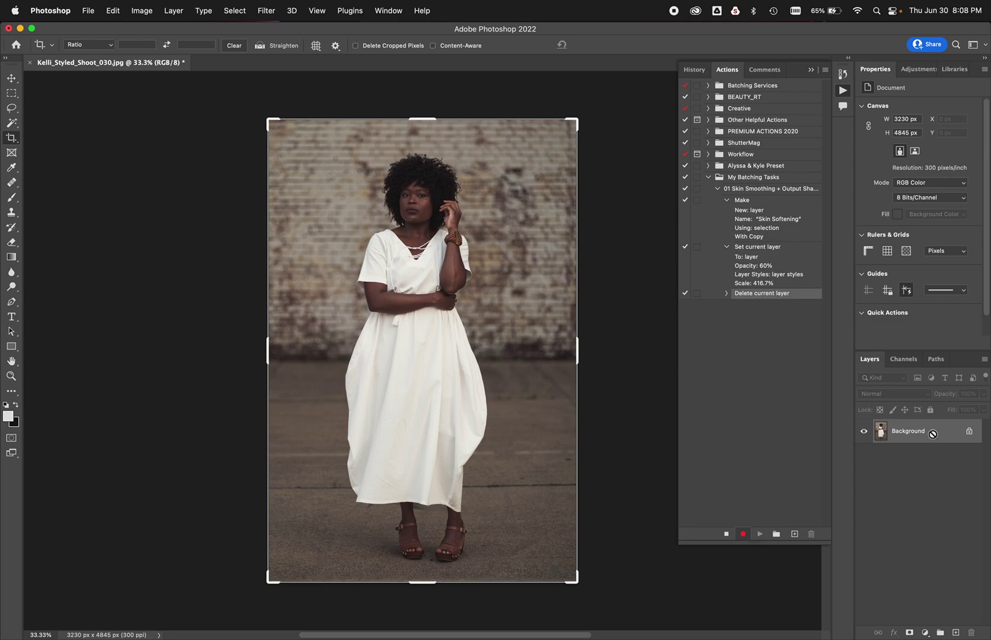
Step: Add a layer named 'Skin Smoothing' and set its opacity to 60% in the Layers panel
key("super+shift+n")
type("Skin")
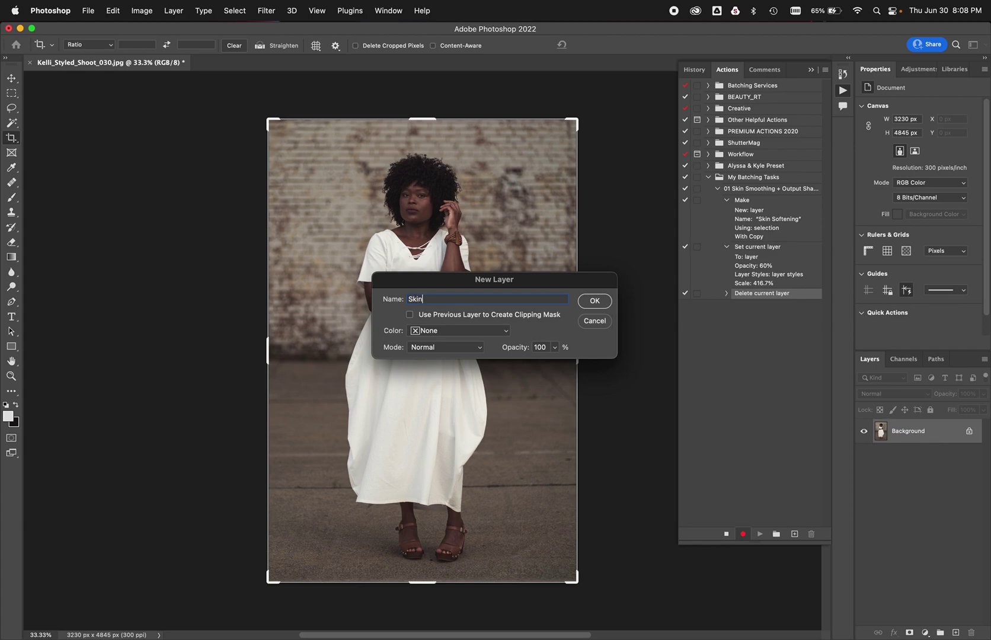
type(" Smoothing")
left_click(585, 299)
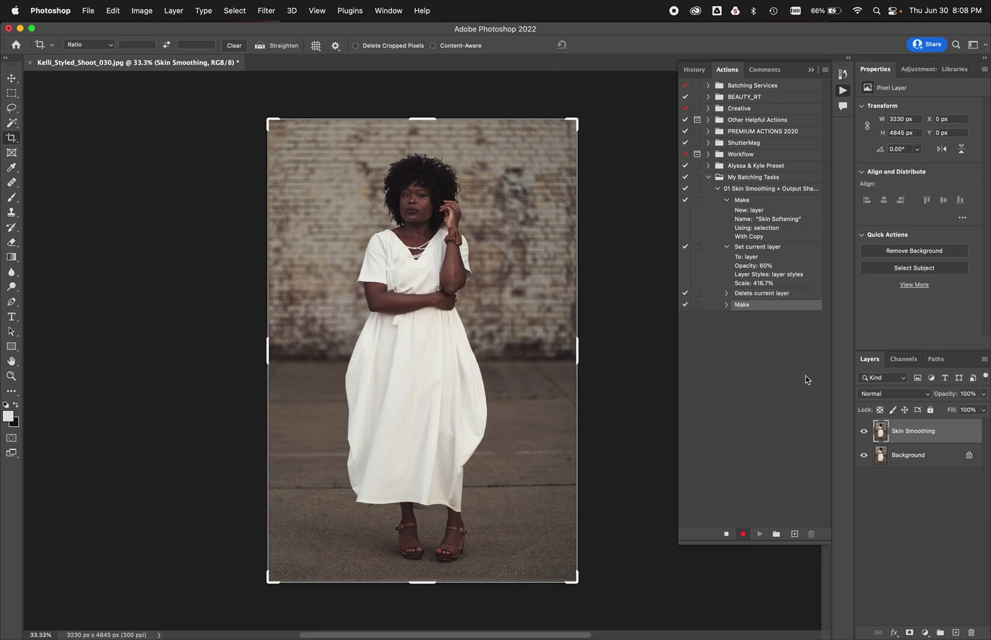
left_click(983, 395)
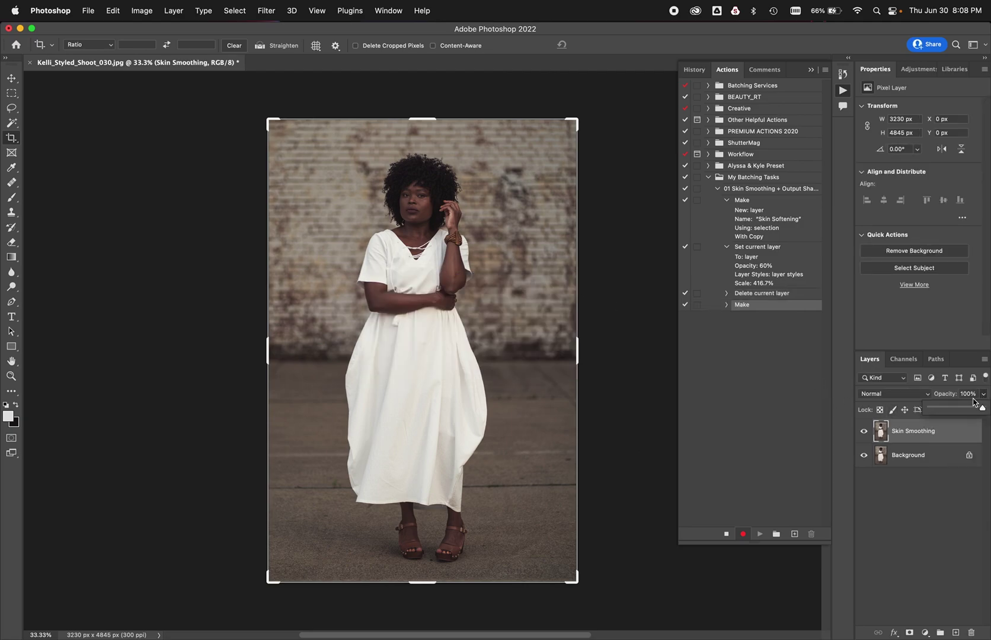
left_click(972, 395)
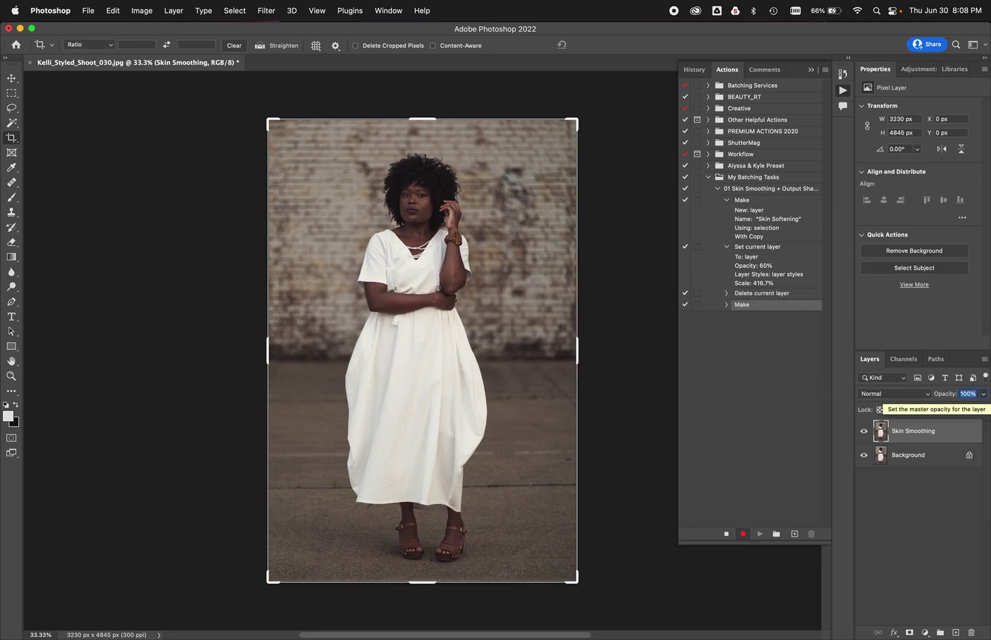
type("60")
key("Tab")
left_click(726, 317)
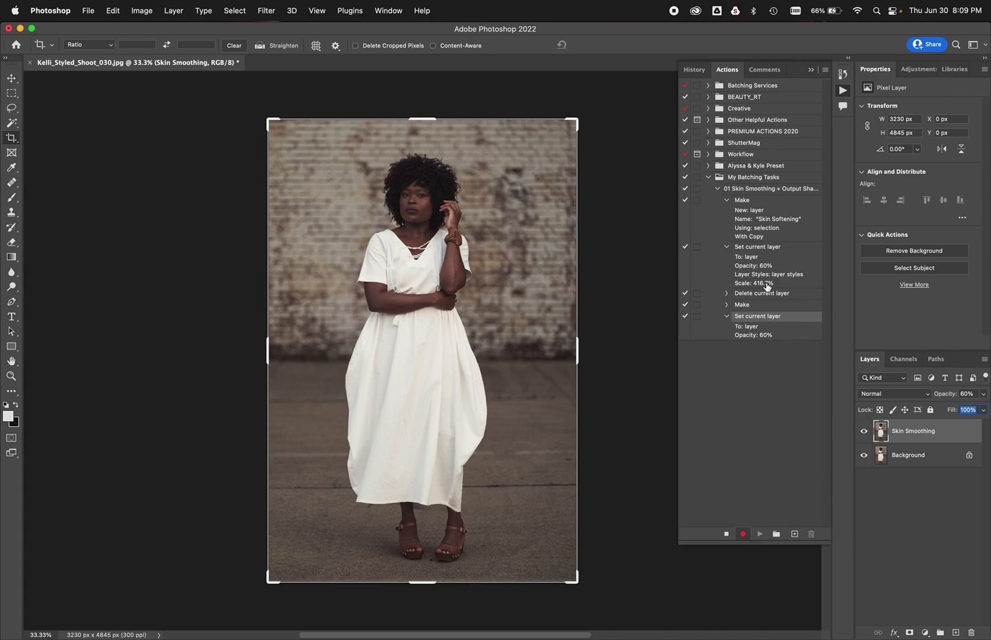
left_click(749, 248)
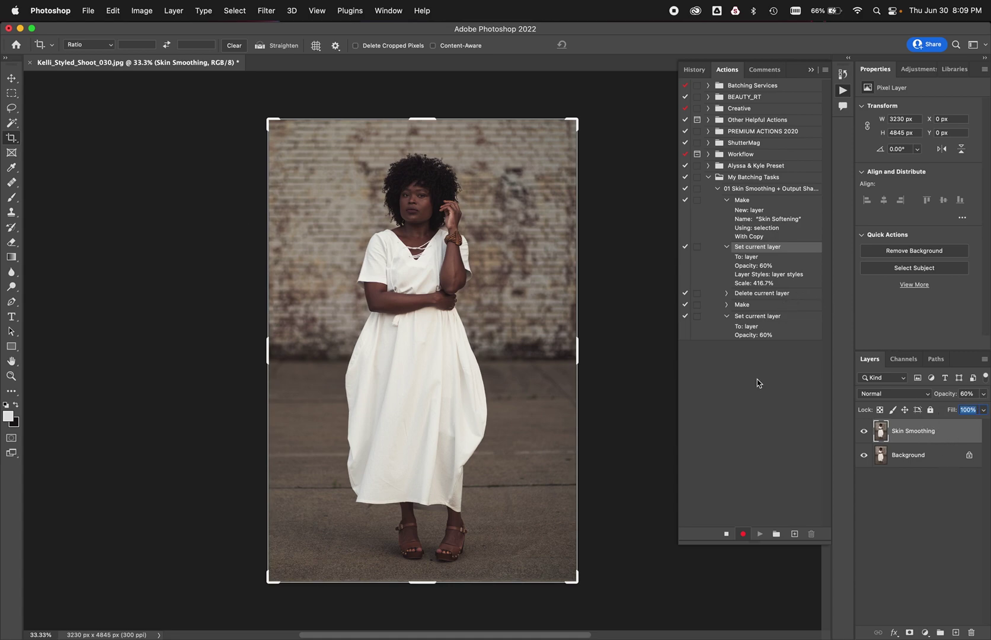
Step: Stop recording, delete the draft action and Skin Smoothing layer, and start a new action in My Batching Tasks
left_click(726, 534)
left_click_drag(742, 189, 812, 534)
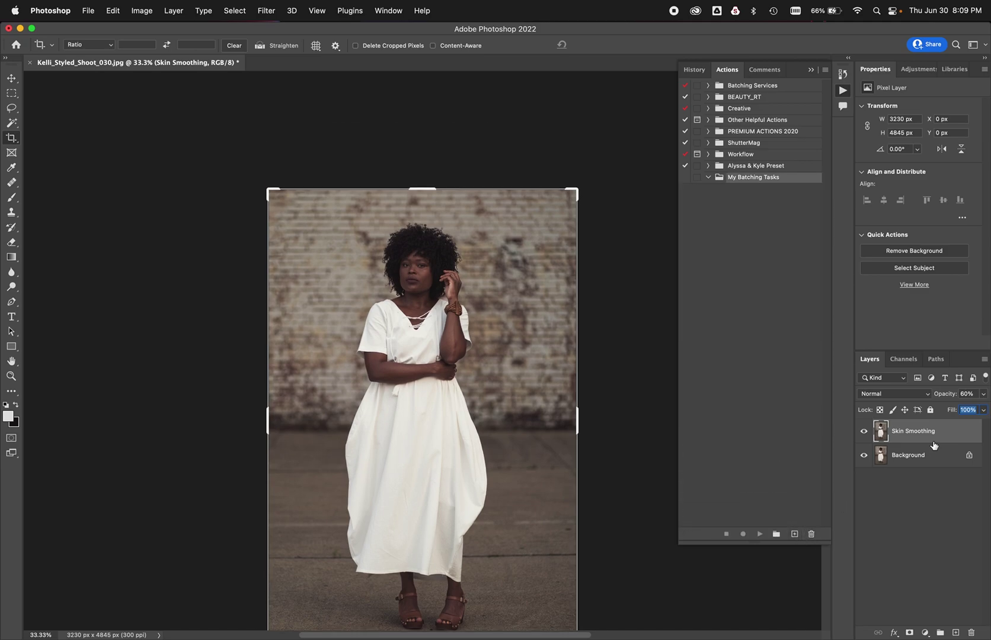
left_click_drag(947, 435, 977, 633)
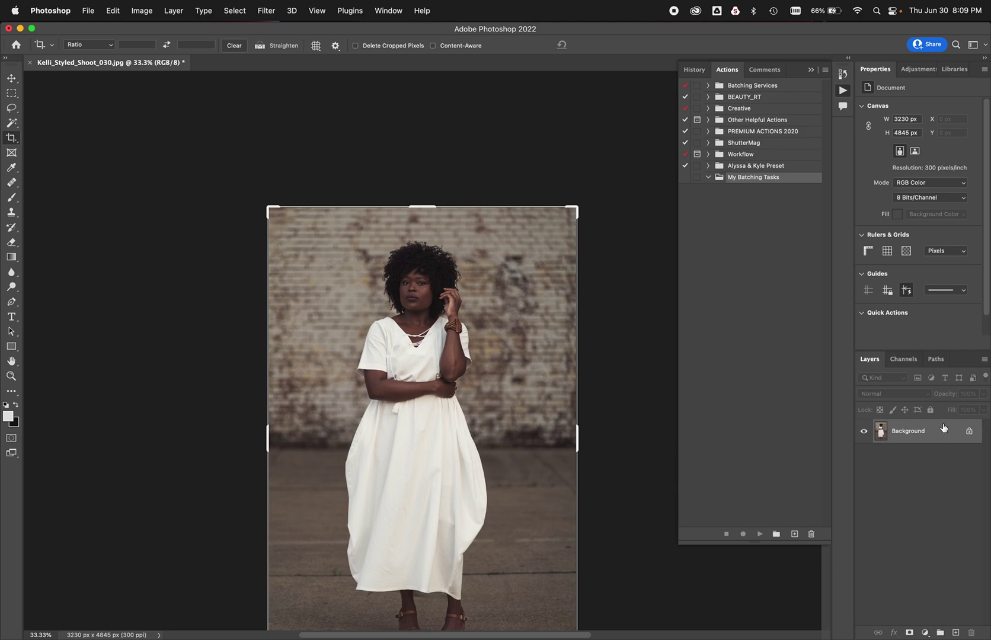
left_click(795, 534)
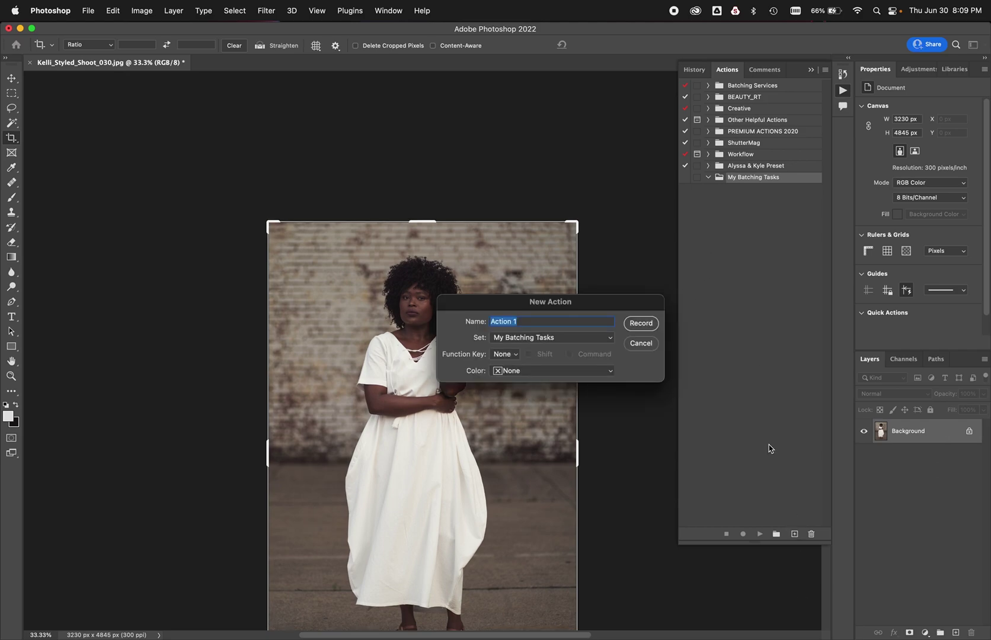
Step: Name the action '01 Skin Smoothing + Output Sharpening', start recording, and add a 60% Skin Smoothing layer
type("01")
type("ening")
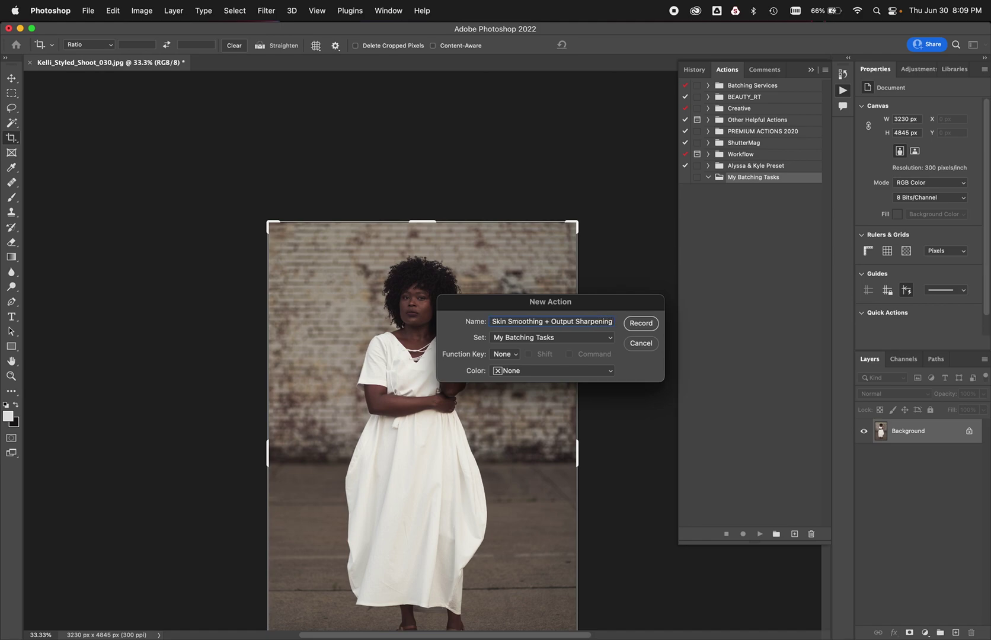
left_click(638, 328)
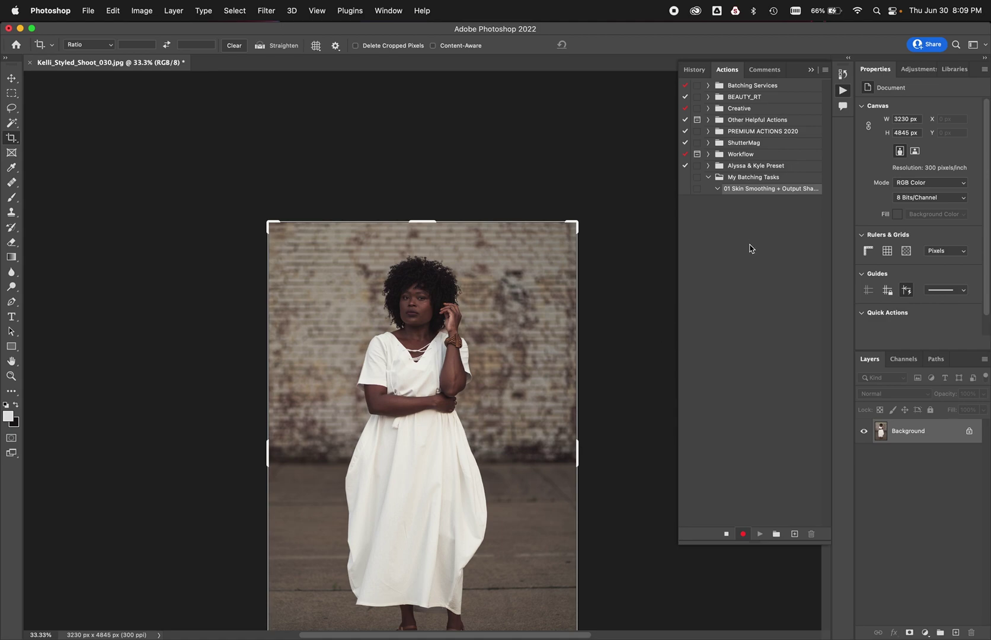
key("shift+super+n")
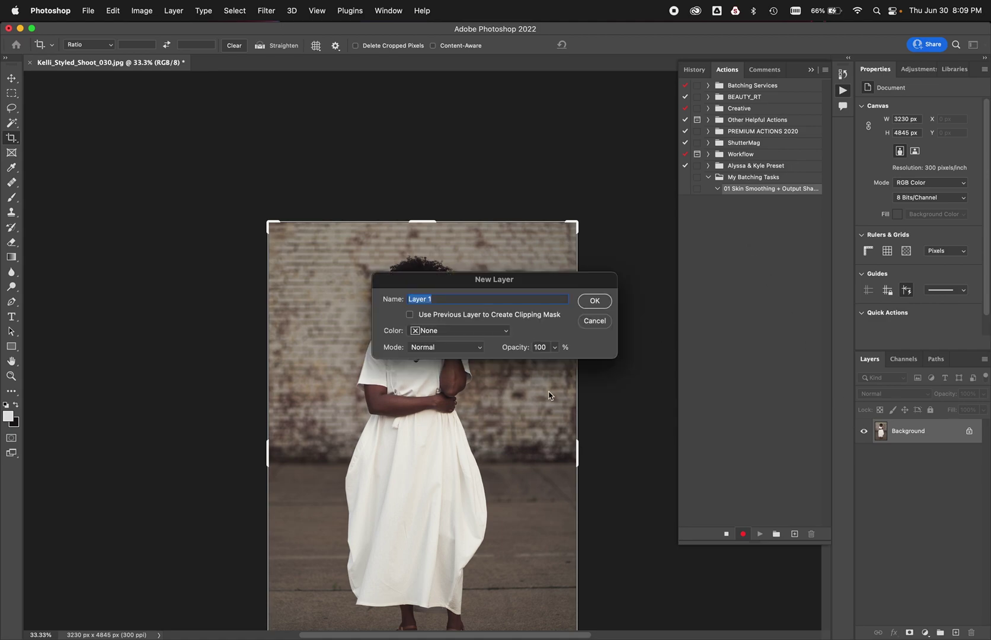
type("S")
type("kin Smoothing")
type("60")
left_click(605, 300)
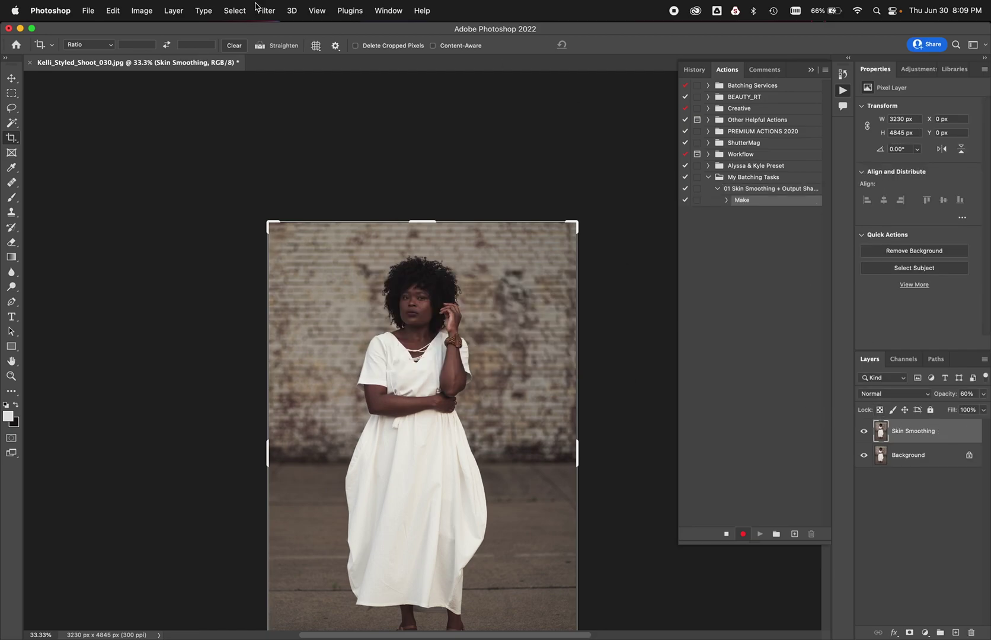
Step: Apply Imagenomic Portraiture 3 smoothing to the layer using the Smoothing: Normal preset
left_click(316, 10)
mouse_move(350, 10)
mouse_move(266, 11)
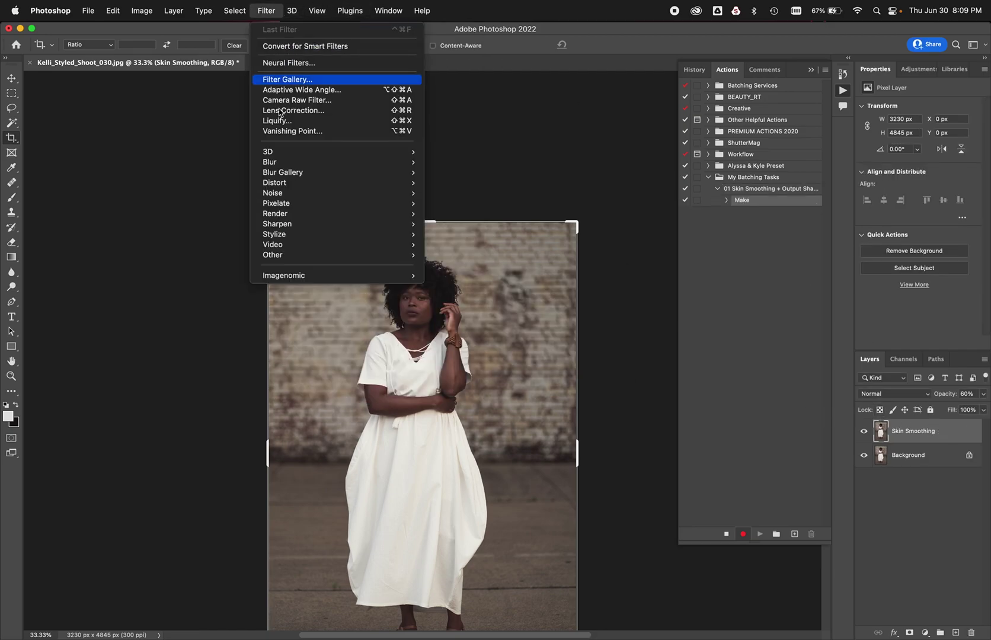
mouse_move(288, 274)
left_click(464, 276)
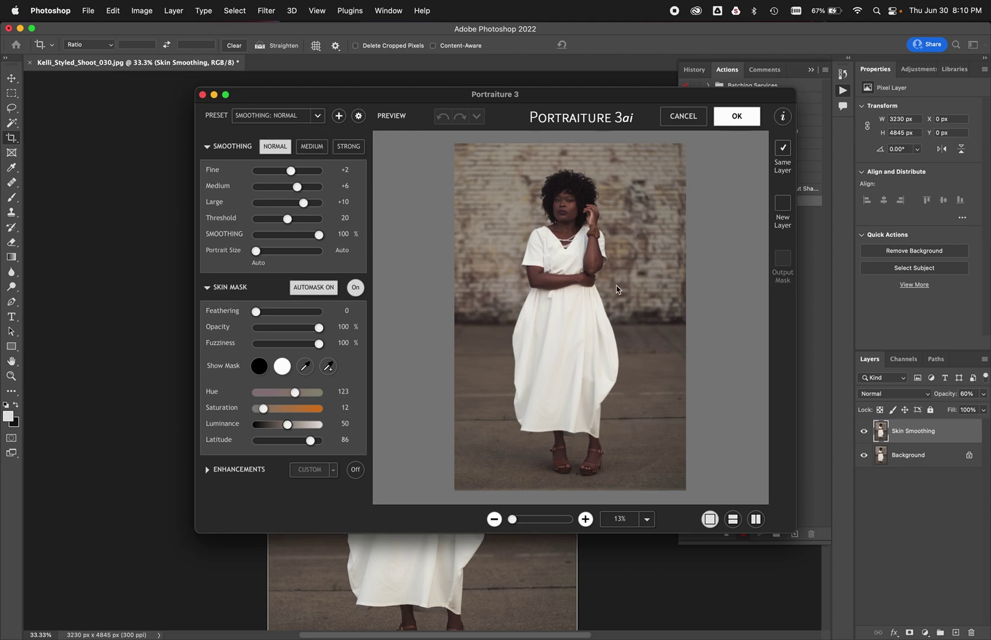
left_click(735, 119)
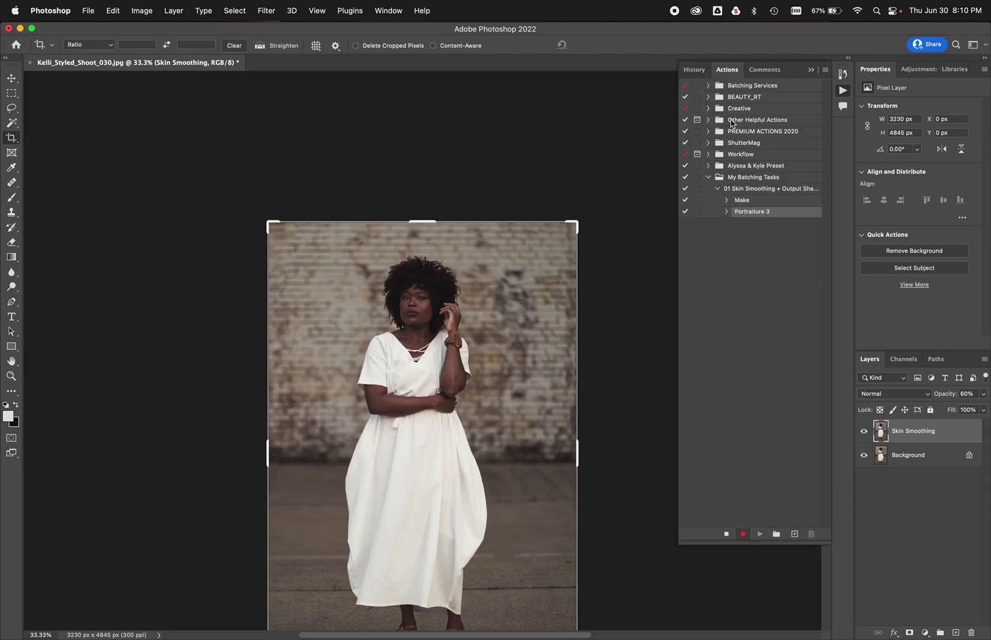
Step: Copy the Background into a new 'Output Sharpen' layer set to Overlay at 75% opacity
left_click(942, 457)
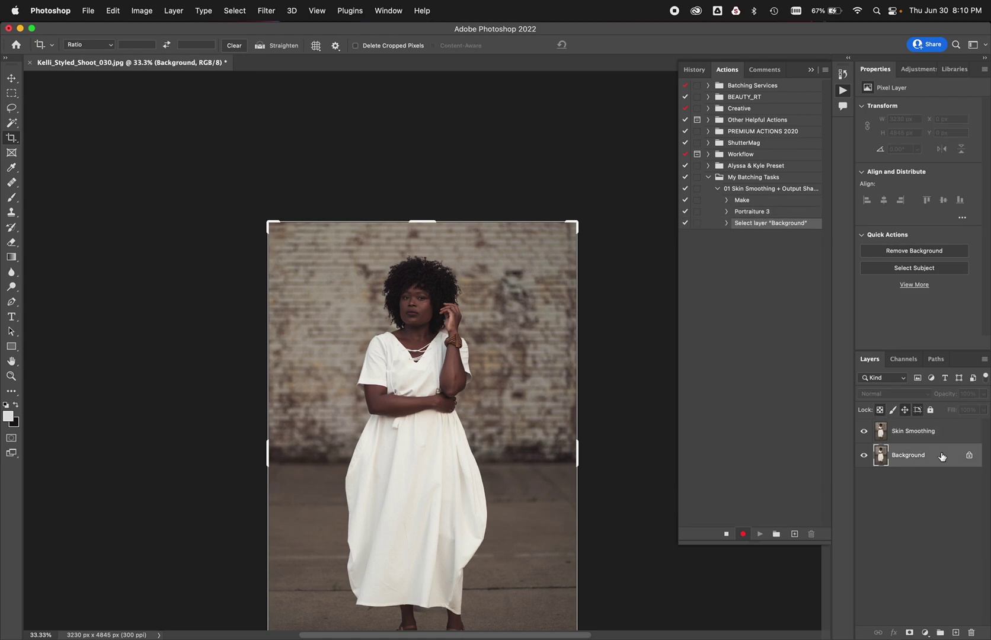
key("super+alt+j")
type("Output Sha")
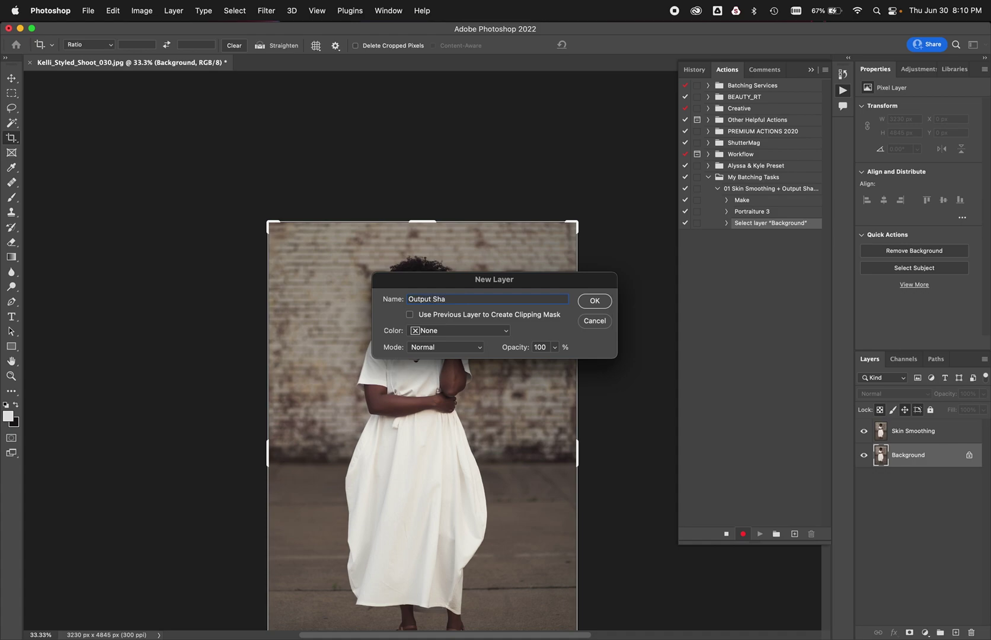
type("rpen")
left_click(438, 348)
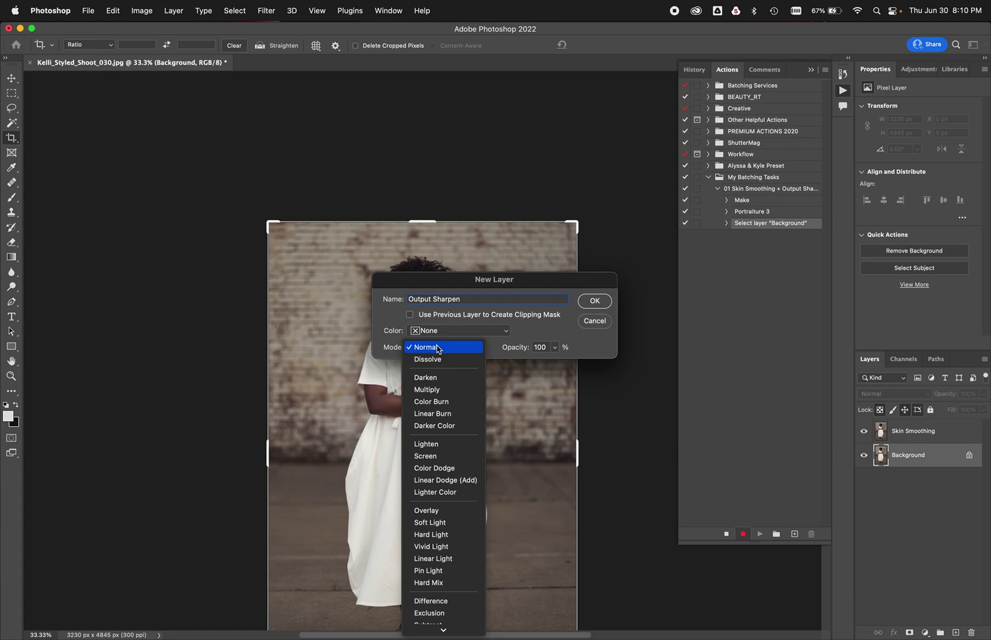
left_click(444, 511)
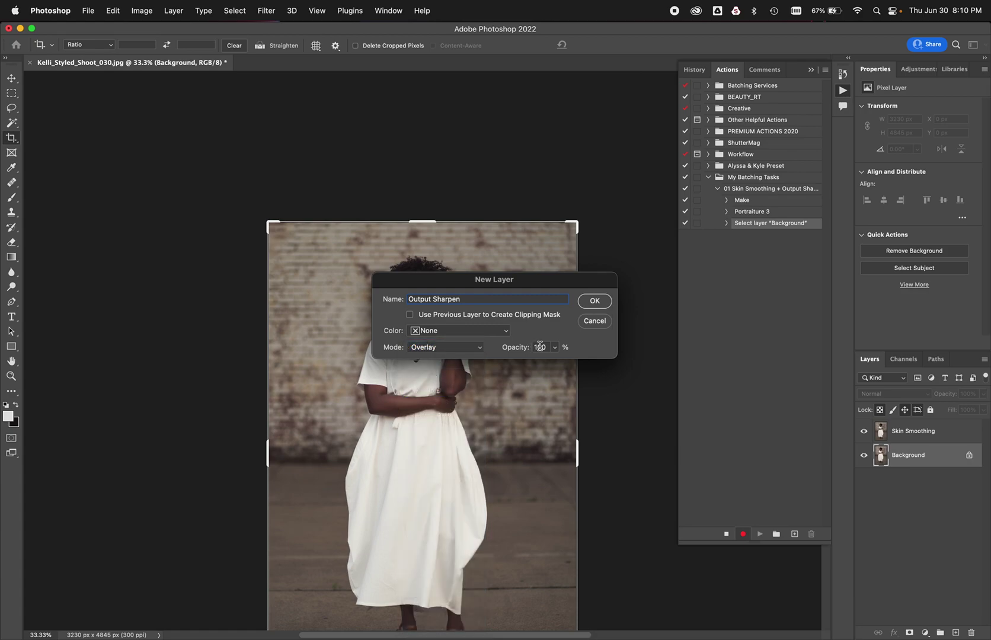
left_click(552, 348)
double_click(541, 348)
type("75")
left_click(606, 301)
Step: Move Output Sharpen above Skin Smoothing and toggle its visibility off and on to compare
left_click_drag(915, 456, 912, 432)
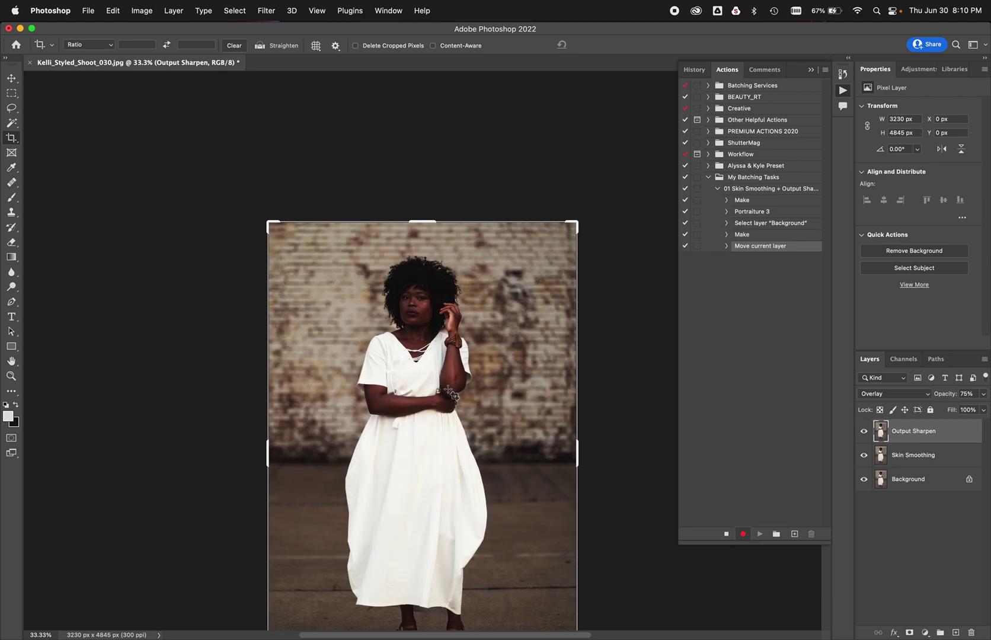
scroll(451, 393, "down", 3)
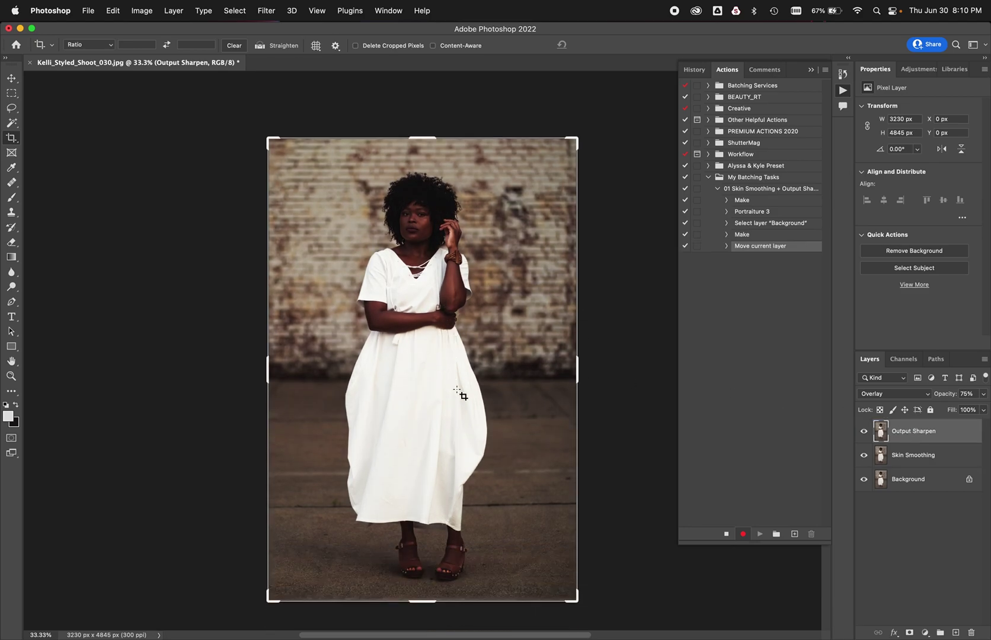
left_click(863, 432)
left_click(864, 432)
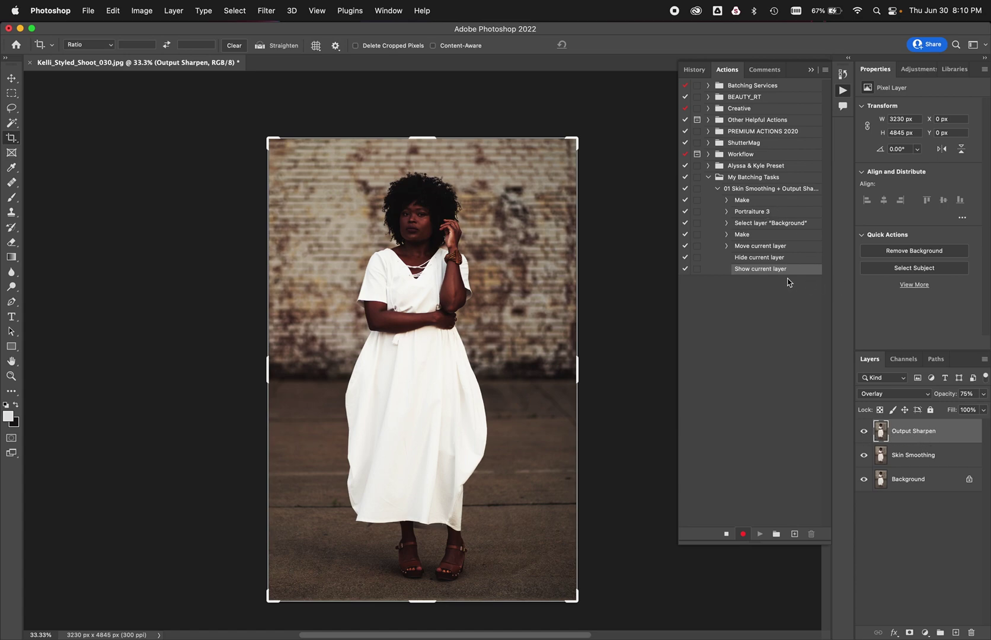
Step: Sharpen the Output Sharpen layer with a 1.2-pixel High Pass filter, then select the Background layer
left_click(264, 10)
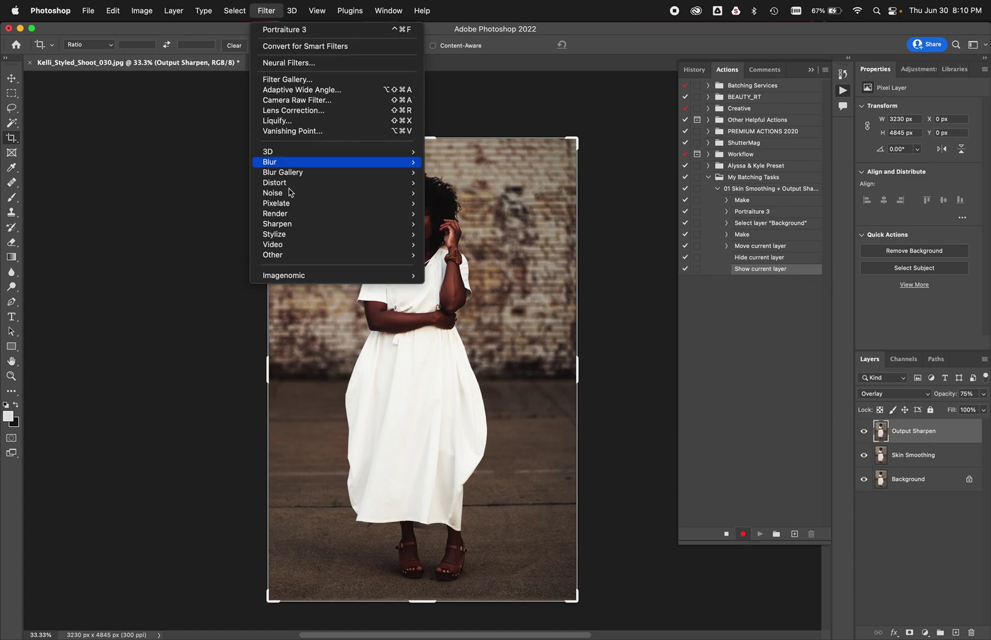
mouse_move(312, 255)
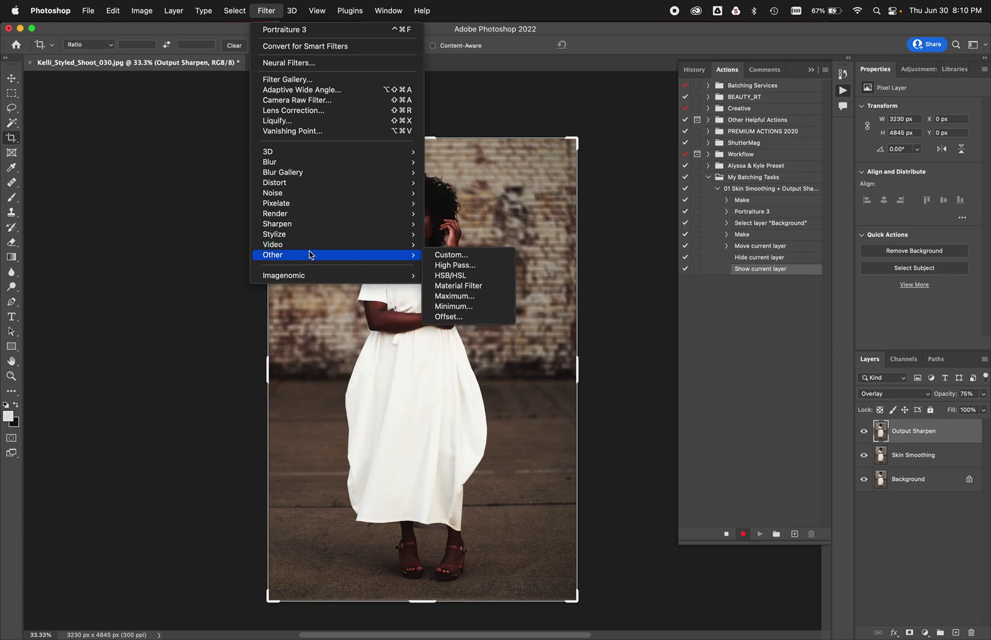
left_click(447, 265)
left_click_drag(456, 172, 601, 198)
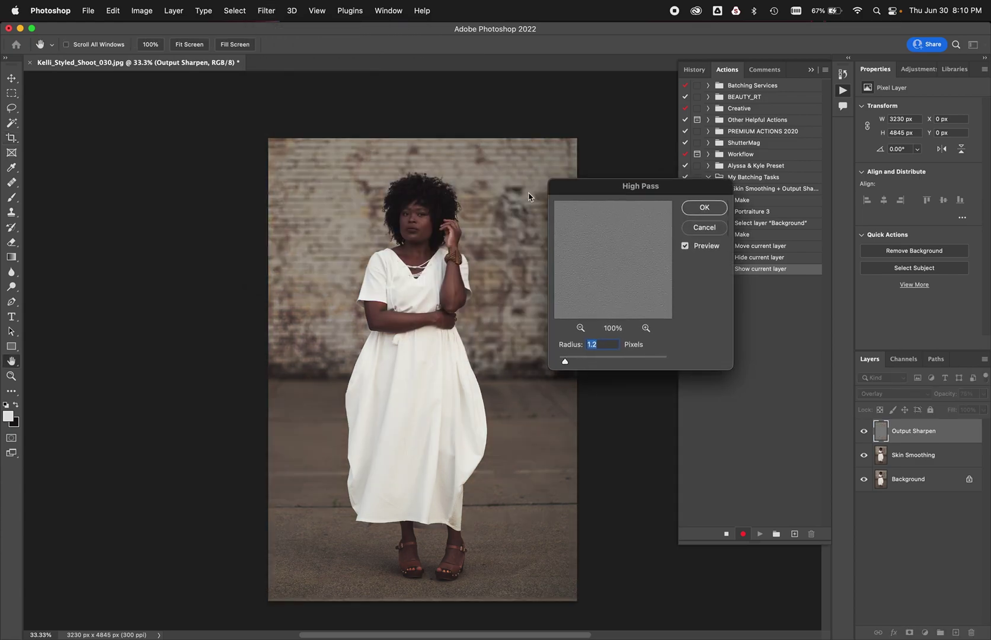
left_click(412, 218)
mouse_move(565, 362)
left_mouse_down()
mouse_move(544, 364)
mouse_move(564, 364)
left_mouse_up()
left_click(704, 207)
key("c")
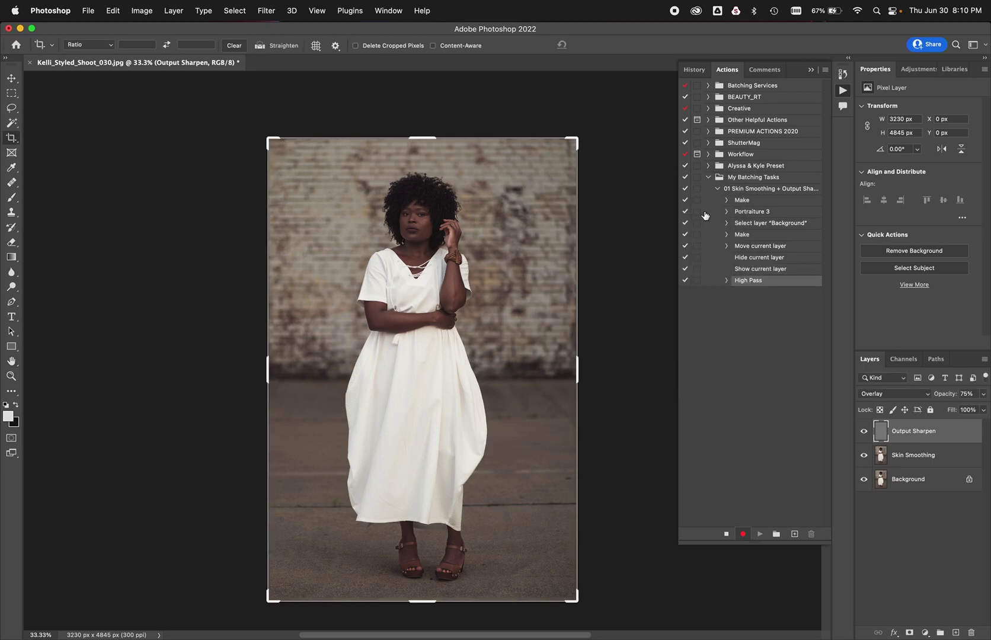
right_click(918, 489)
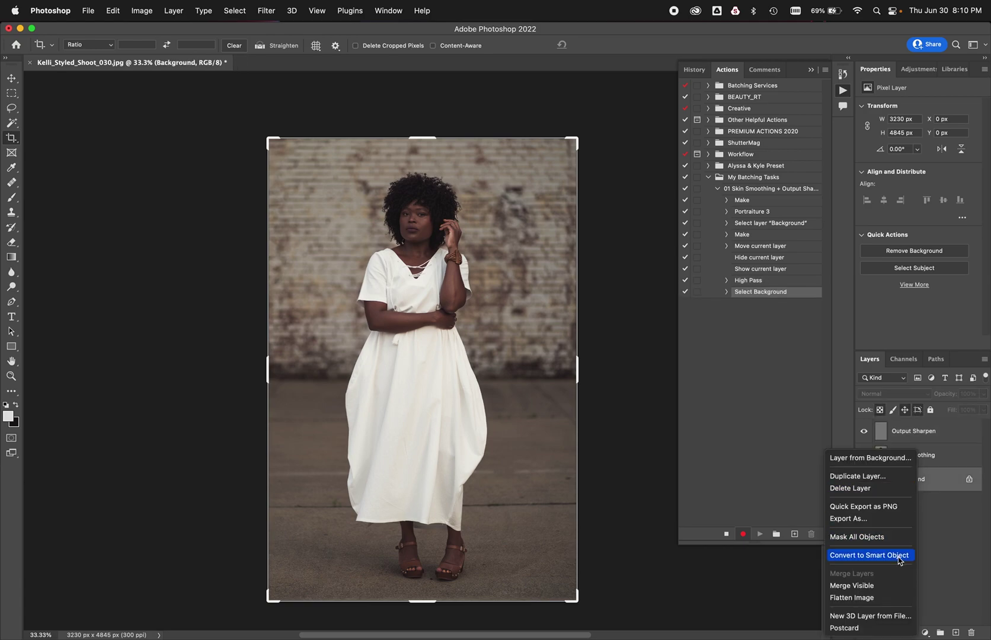
Step: Flatten the image and save it as a JPEG into the Desktop's _Cleanup folder
left_click(892, 600)
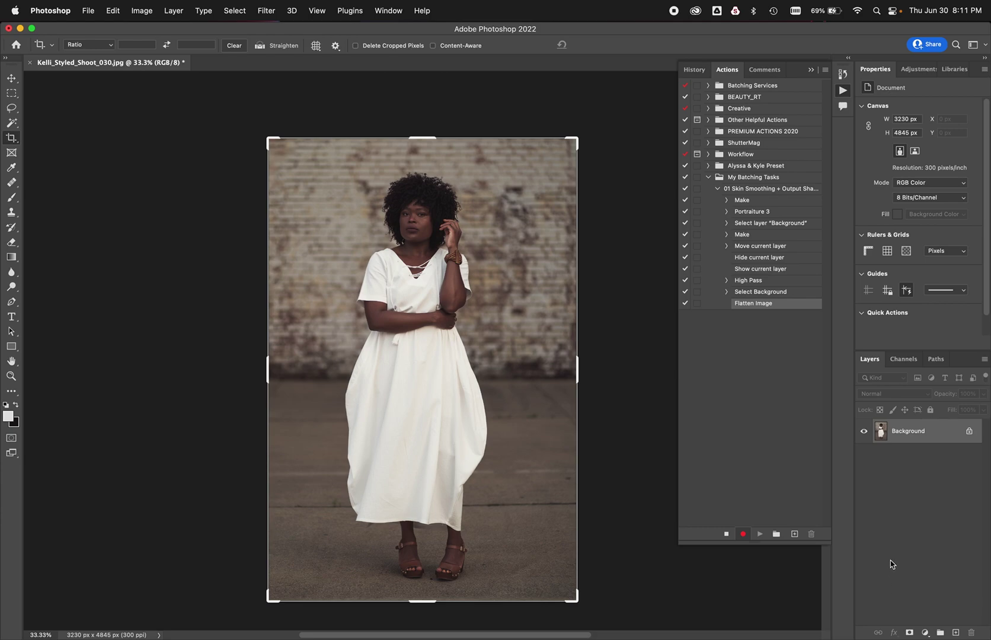
key("super+shift+s")
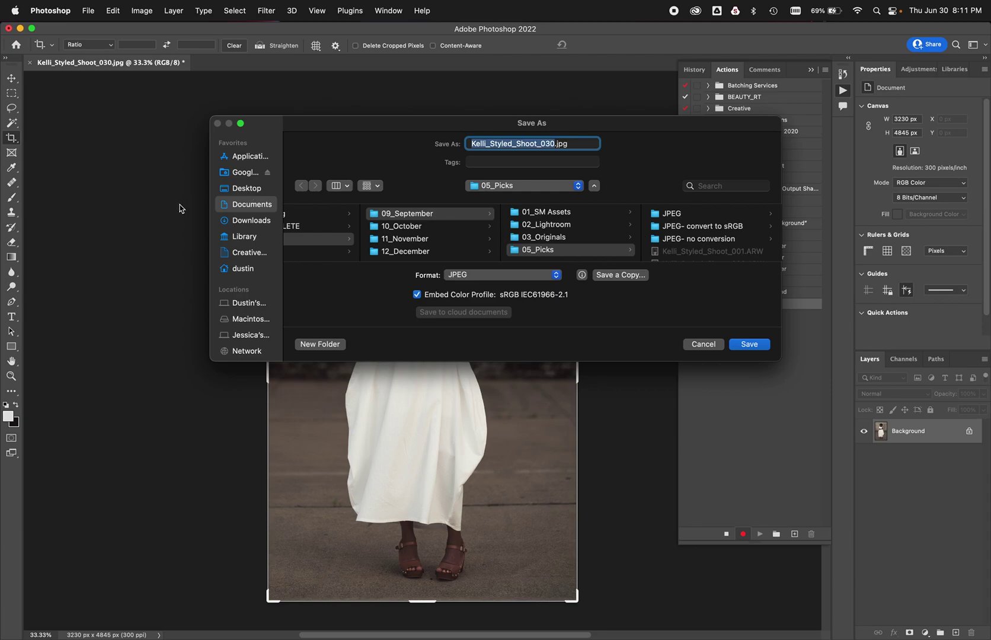
left_click(243, 189)
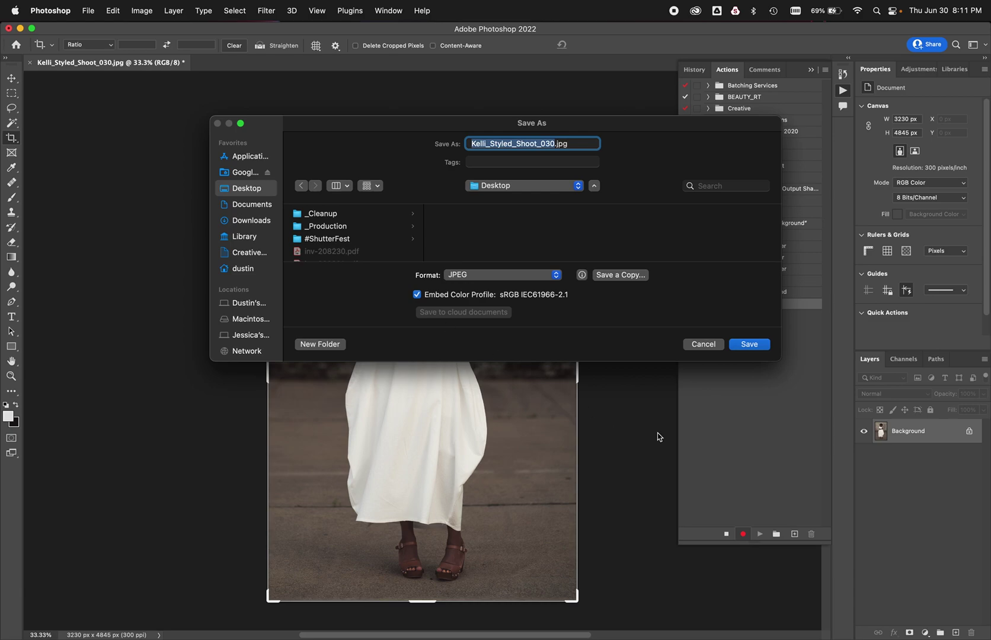
left_click(750, 345)
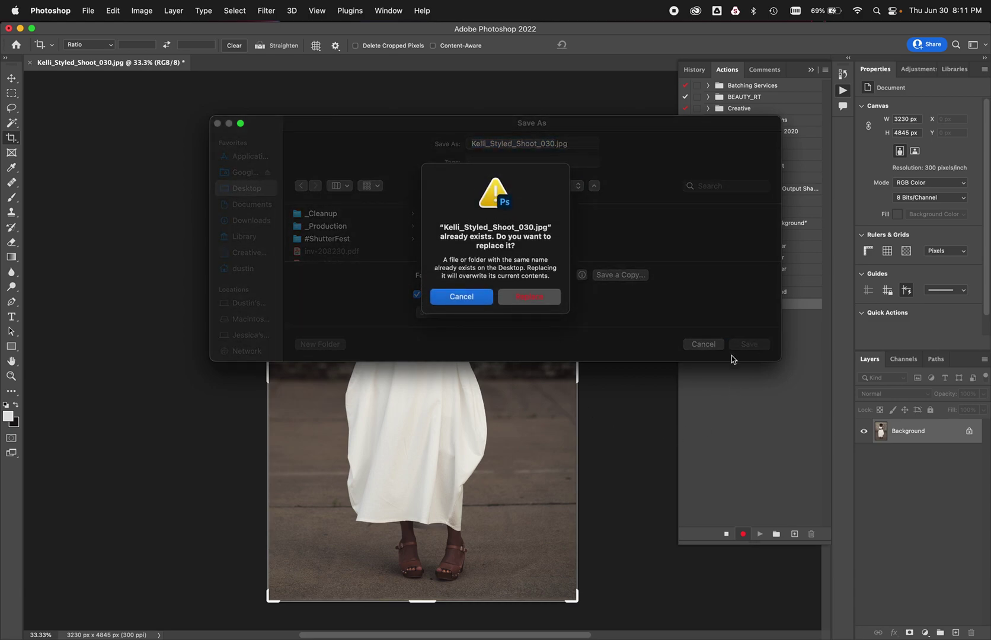
left_click(474, 298)
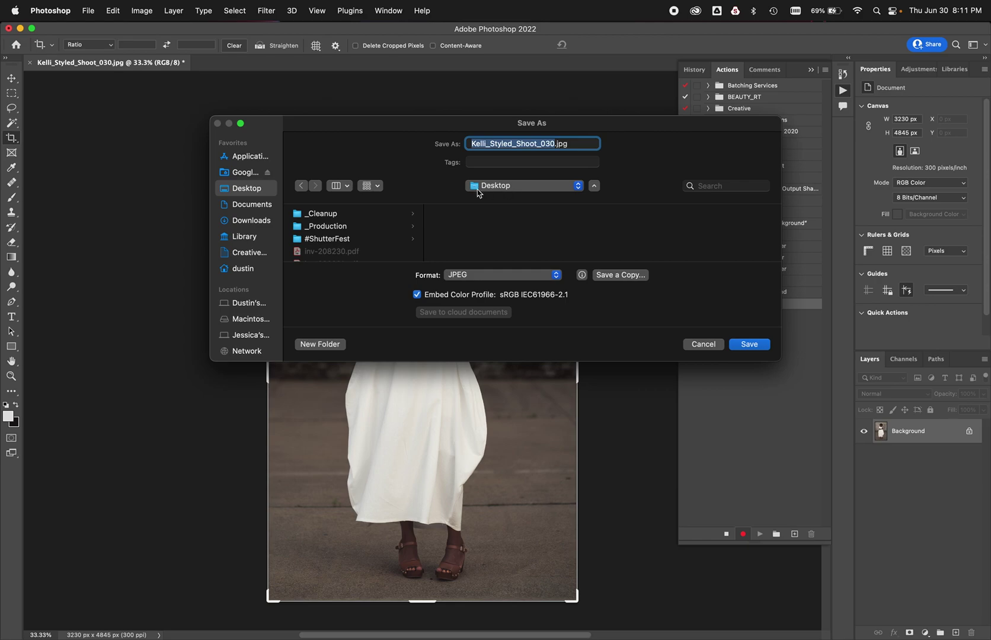
left_click(358, 215)
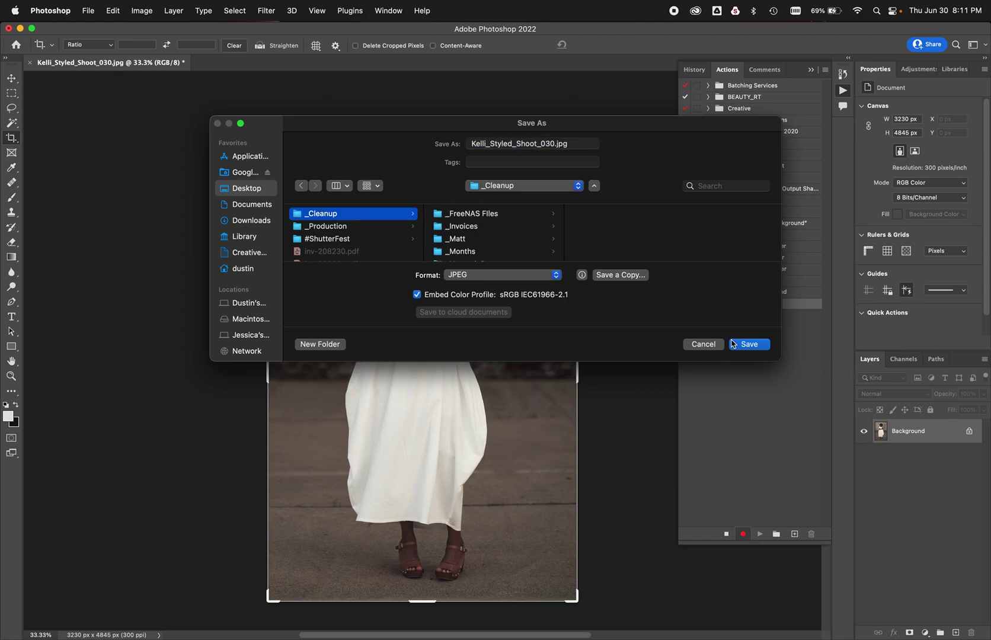
left_click(762, 345)
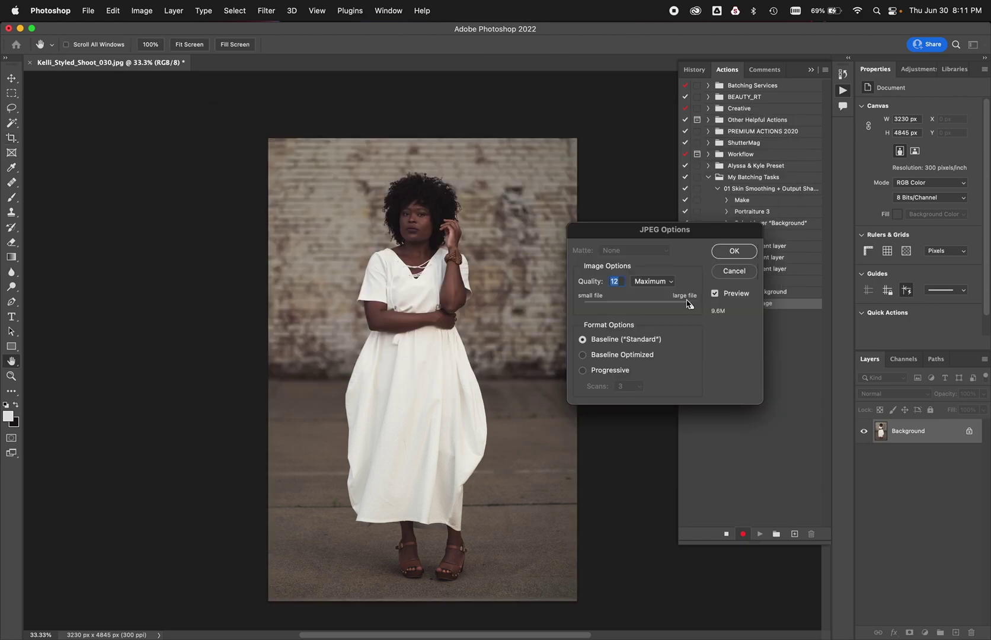
Step: Set JPEG quality to 12 (Maximum), review the recorded Save step, and close the document
left_click(647, 282)
left_click(651, 269)
left_click(648, 281)
left_click(652, 295)
left_click_drag(672, 309, 716, 311)
left_click(735, 253)
left_click(727, 316)
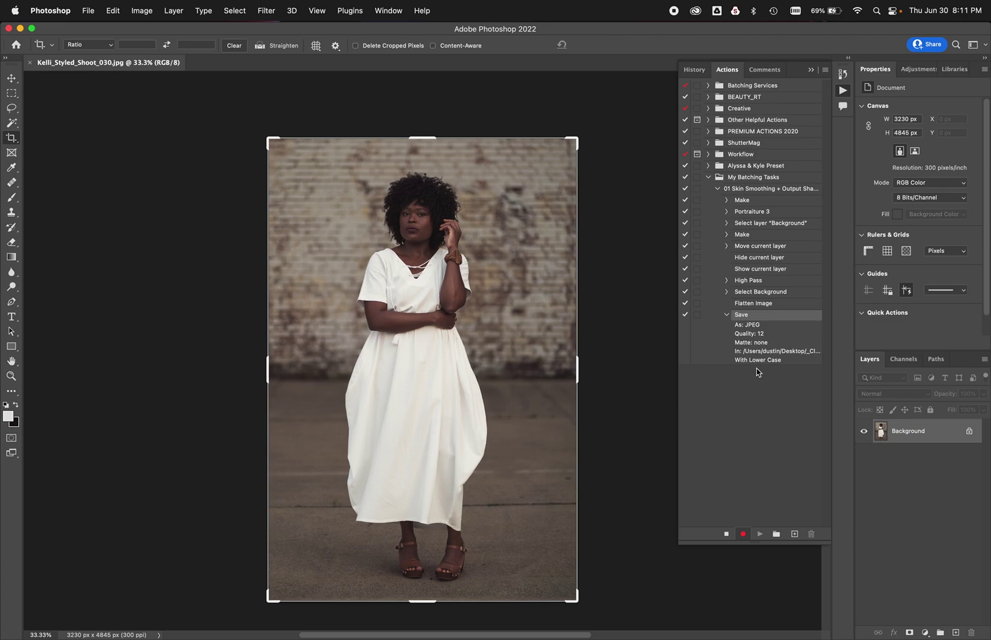
key("super+w")
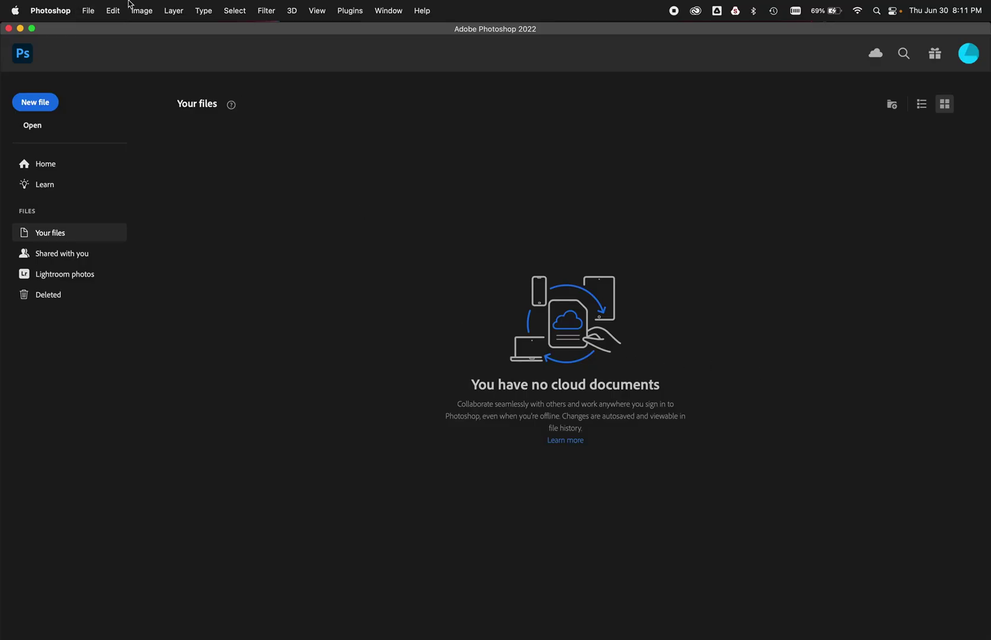
Step: Reopen the saved JPEG from the _Cleanup folder via Open Recent
left_click(88, 8)
mouse_move(111, 71)
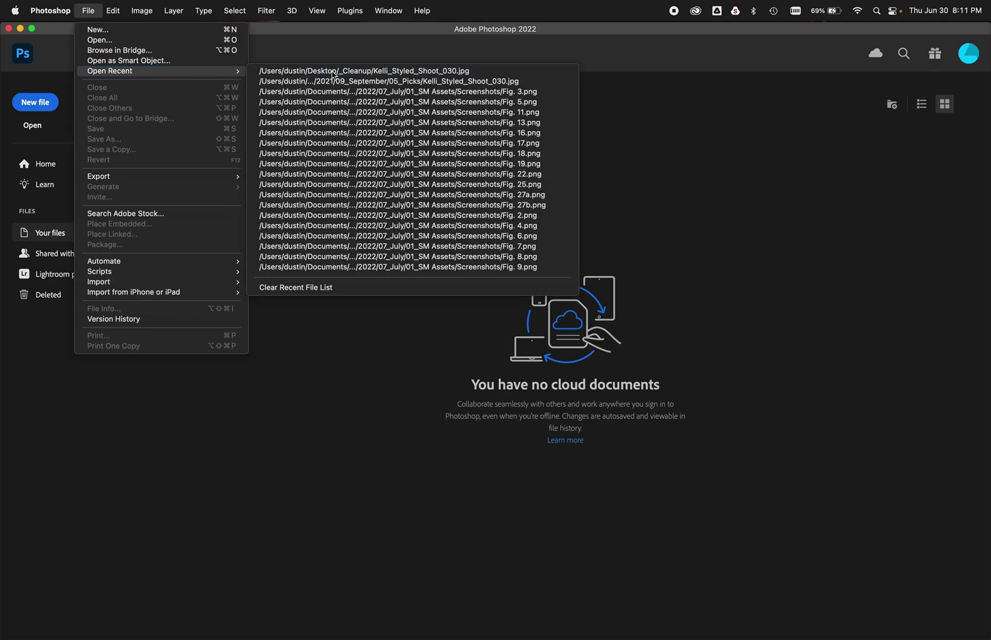
left_click(333, 71)
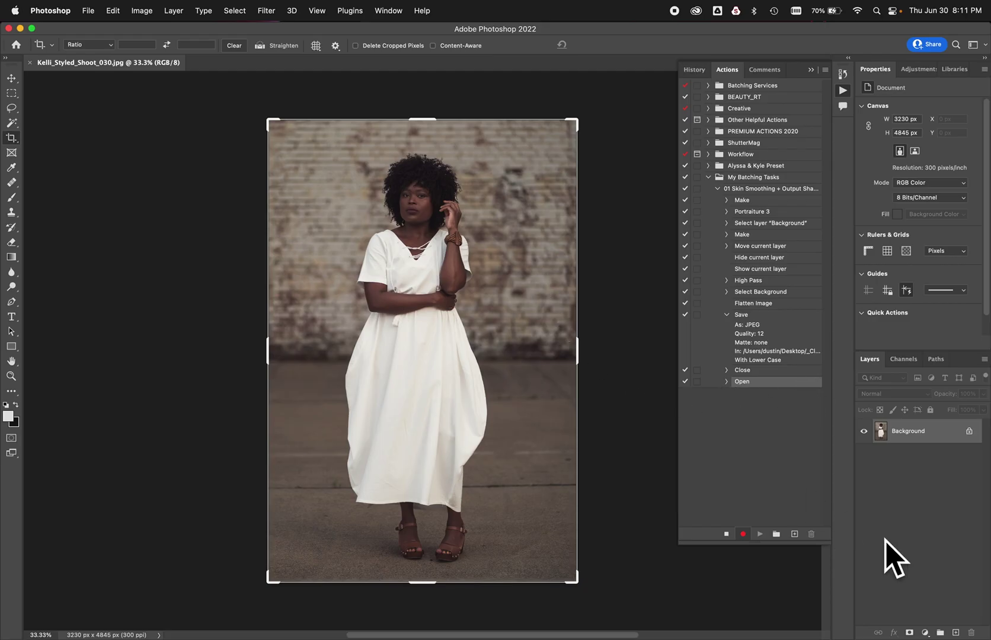
Step: Stop recording, delete the Open step, and exclude the Close and Flatten Image steps from playback
left_click(726, 534)
left_click_drag(745, 386, 812, 534)
left_click(774, 433)
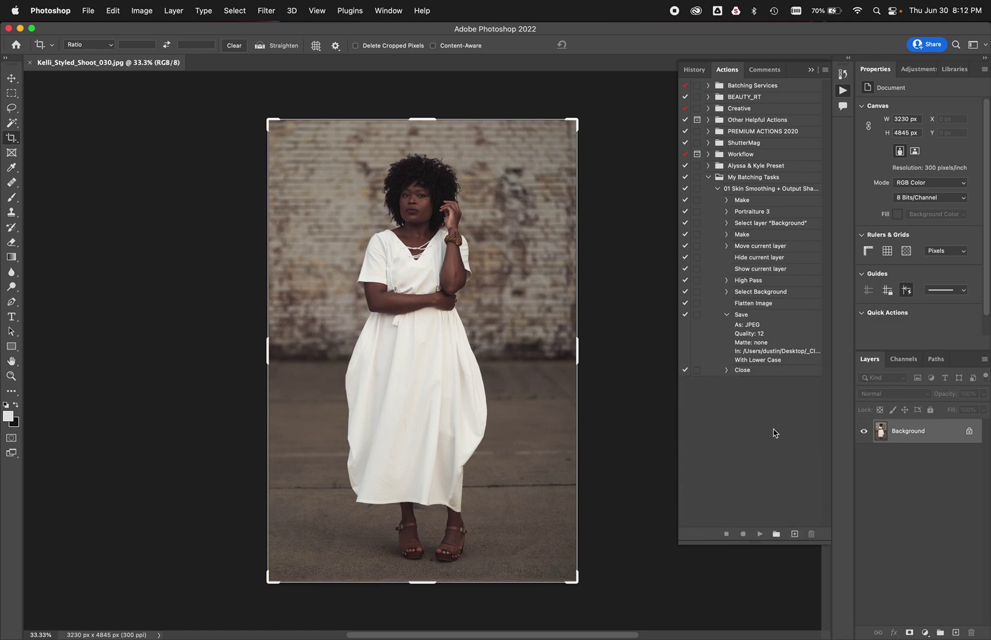
left_click(686, 371)
left_click(686, 305)
Step: Play the skin smoothing and sharpening action on the photo and view it at 100%
left_click(749, 190)
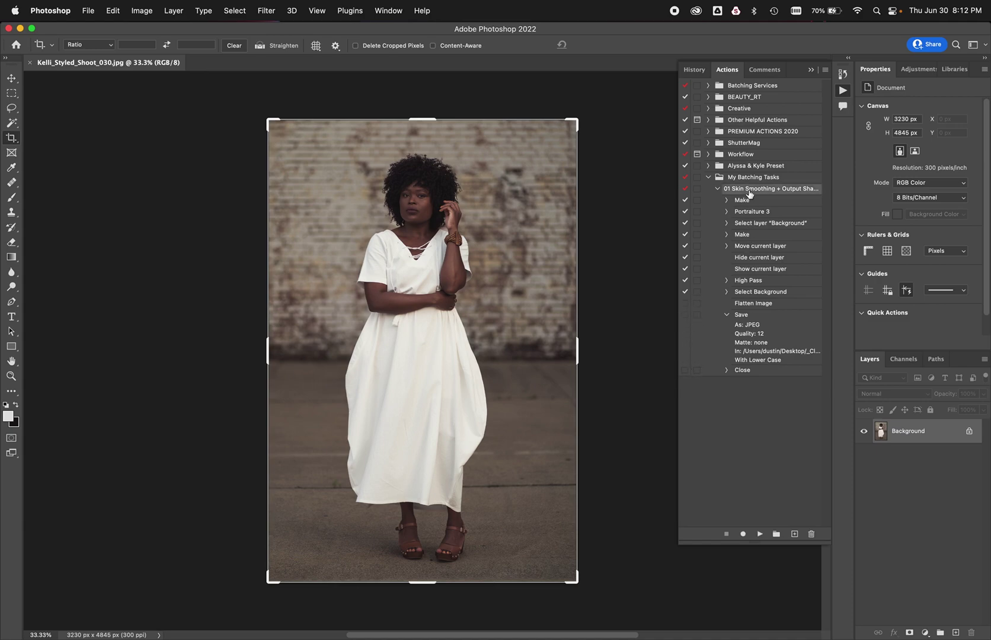
left_click(759, 534)
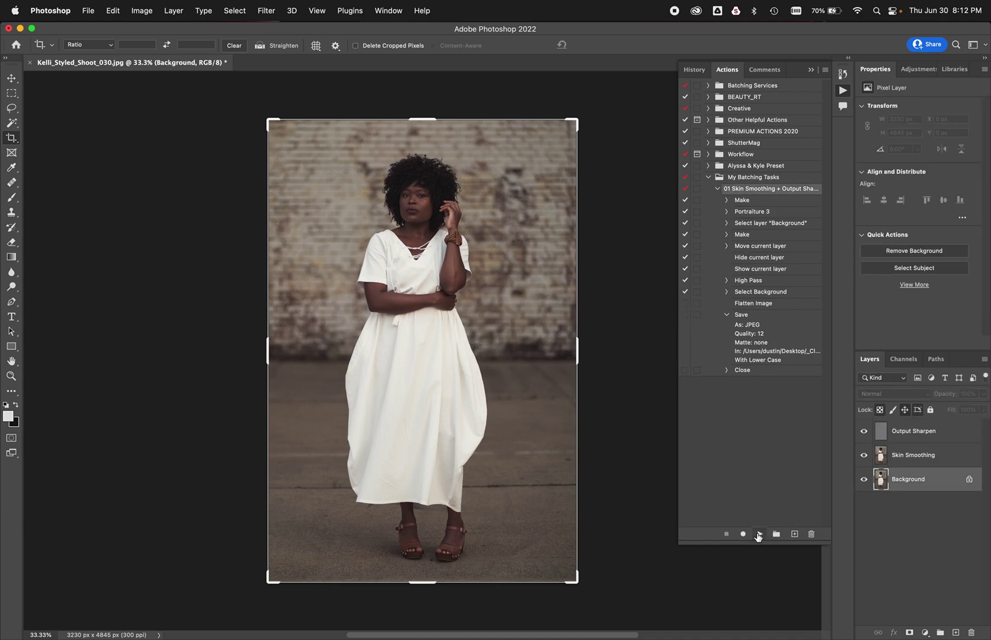
key("super+1")
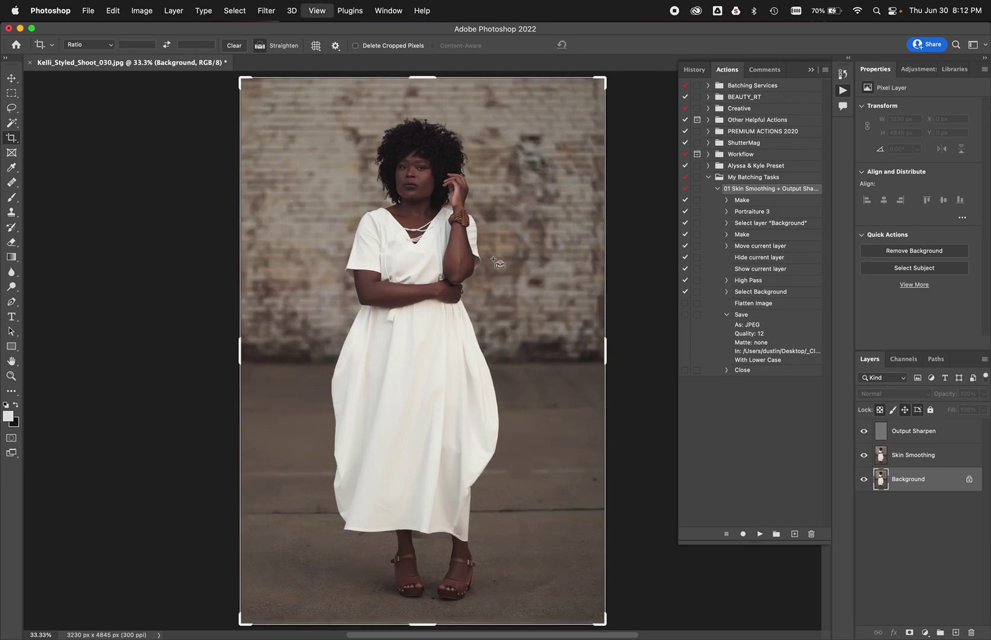
scroll(483, 274, "up", 10)
scroll(483, 275, "down", 3)
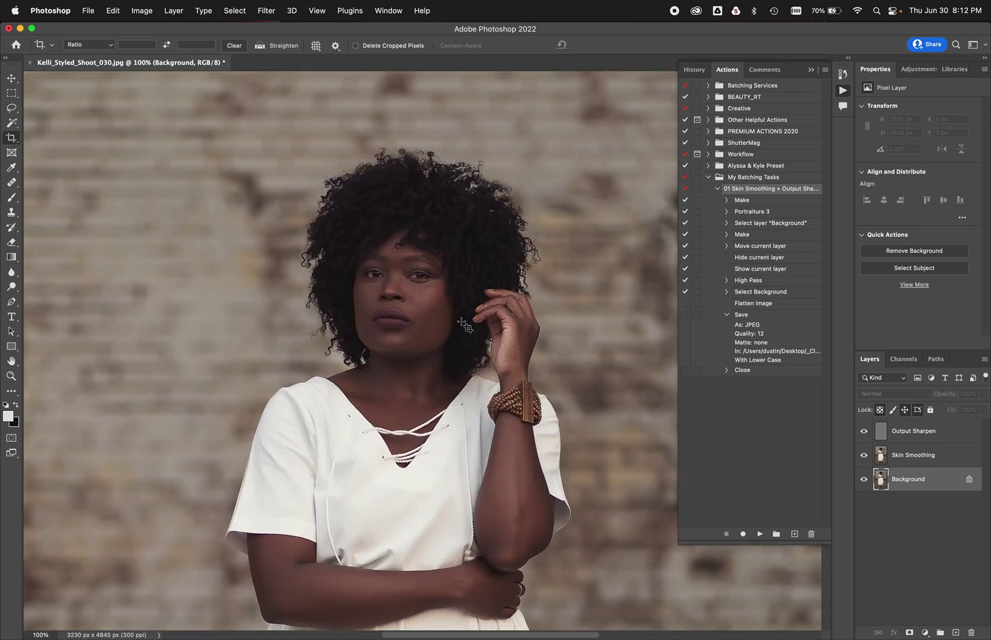
Step: Compare the Output Sharpen and Skin Smoothing layers on and off, then revert to the opened state in History
left_click(926, 437)
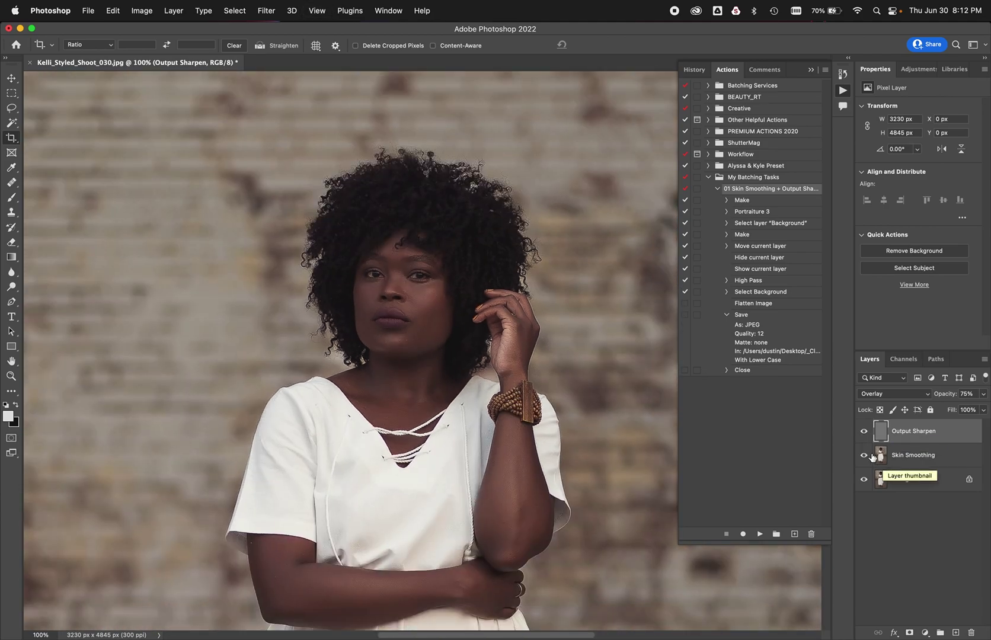
left_click(867, 455)
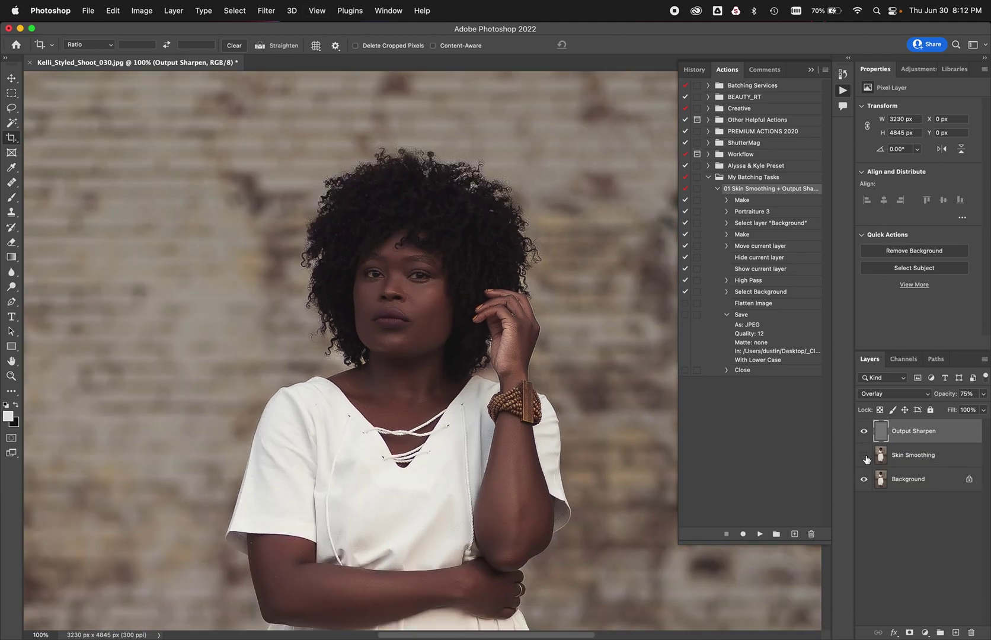
left_click(865, 432)
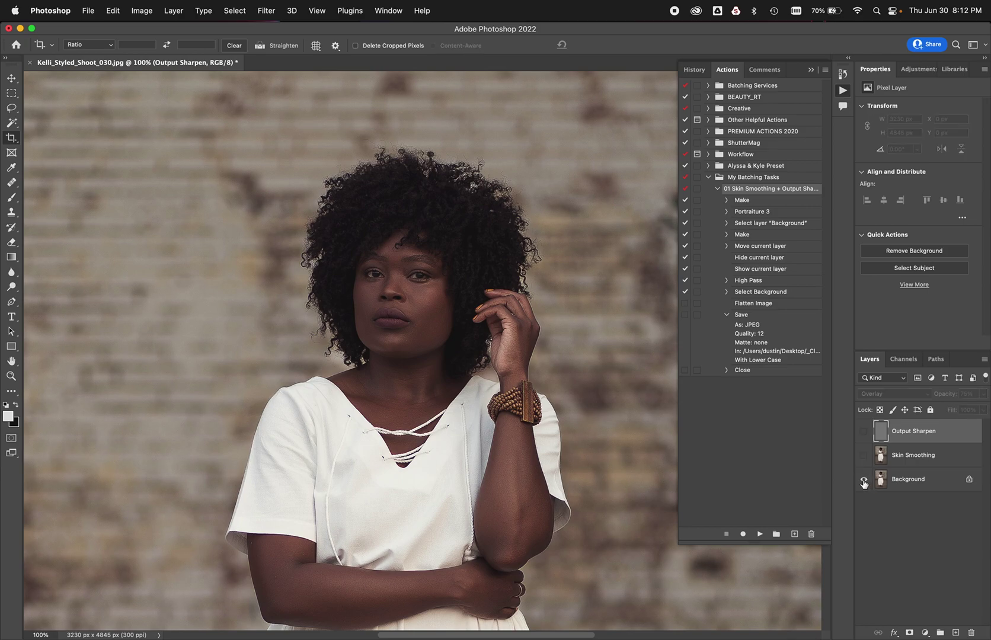
left_click(864, 481, "alt")
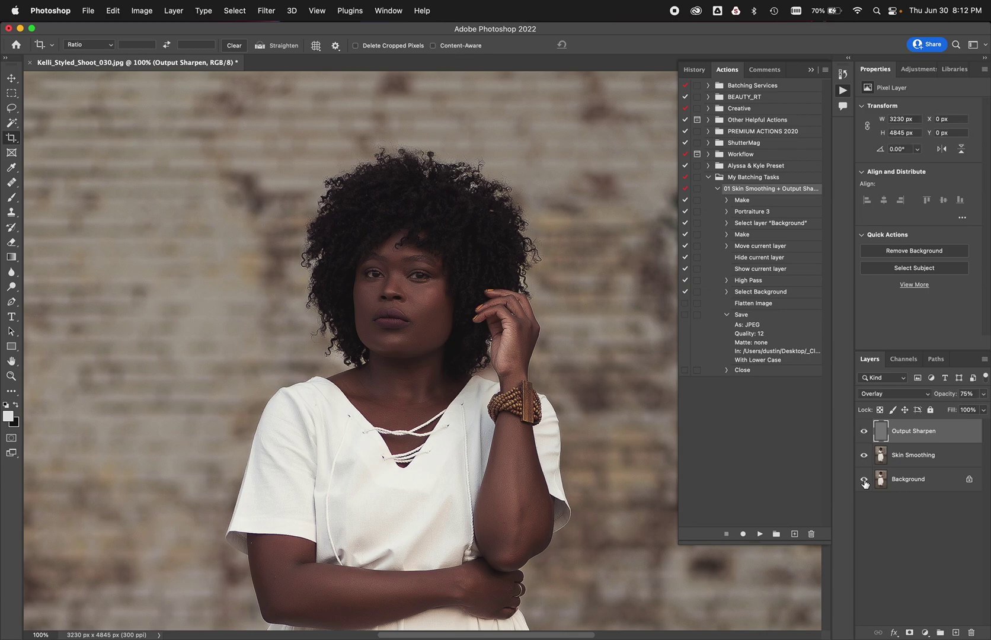
left_click(718, 188)
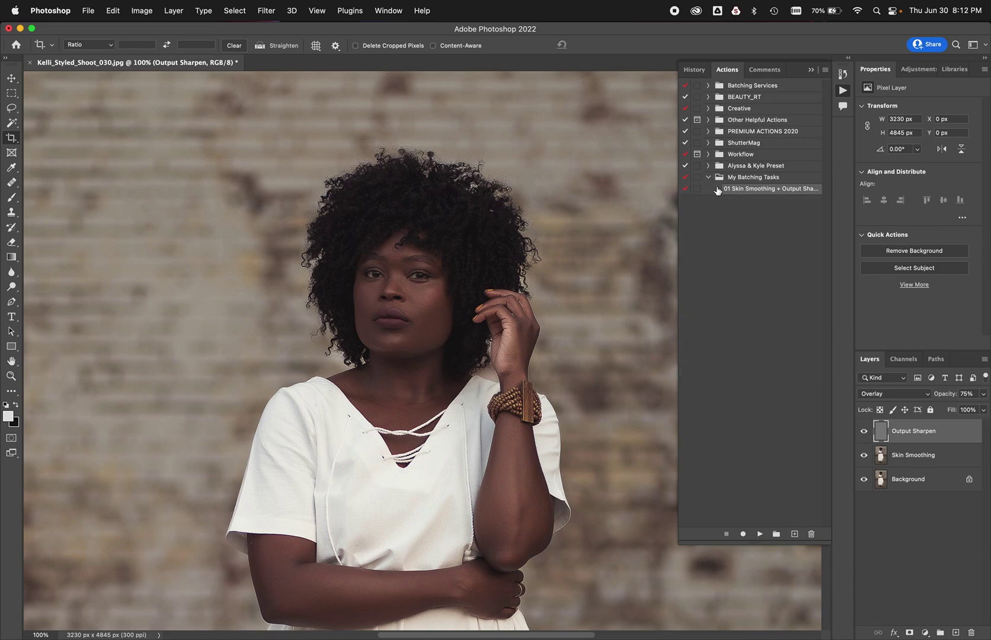
left_click(913, 457, "shift")
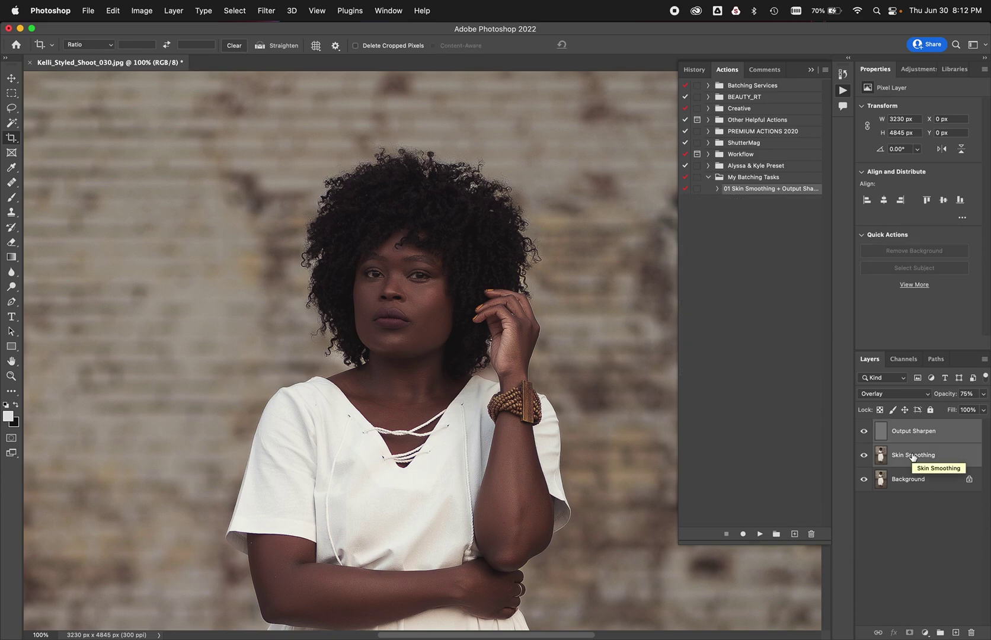
left_click(698, 70)
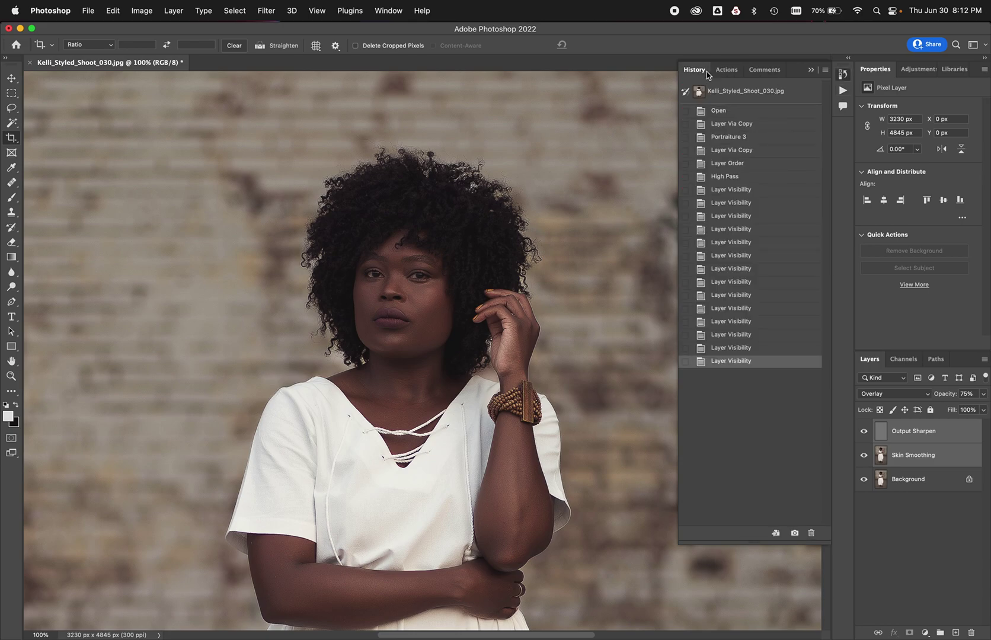
left_click(733, 111)
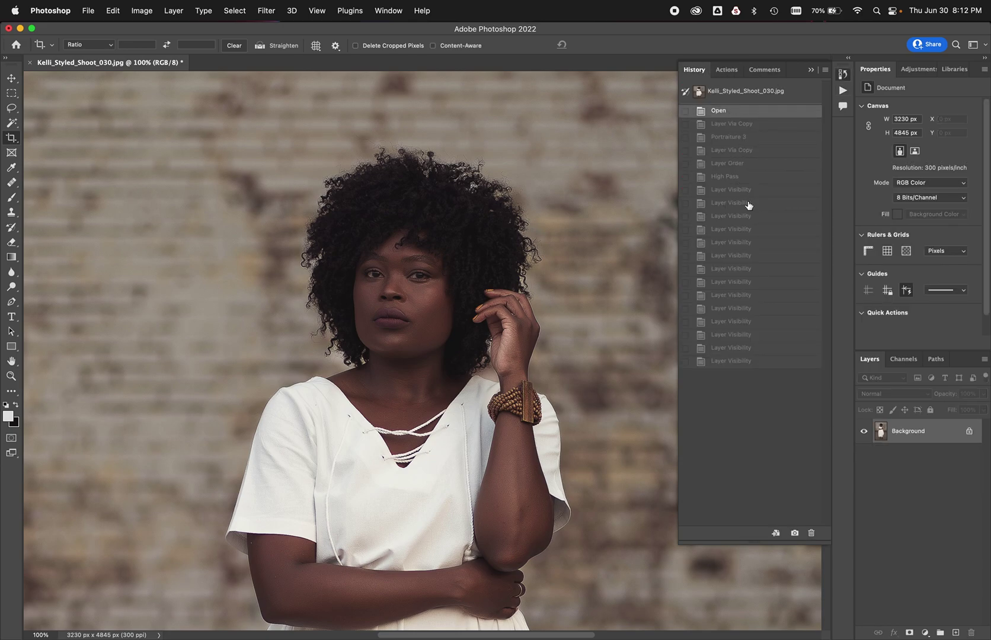
Step: Return to the Actions panel and play the action on the photo again
left_click(727, 70)
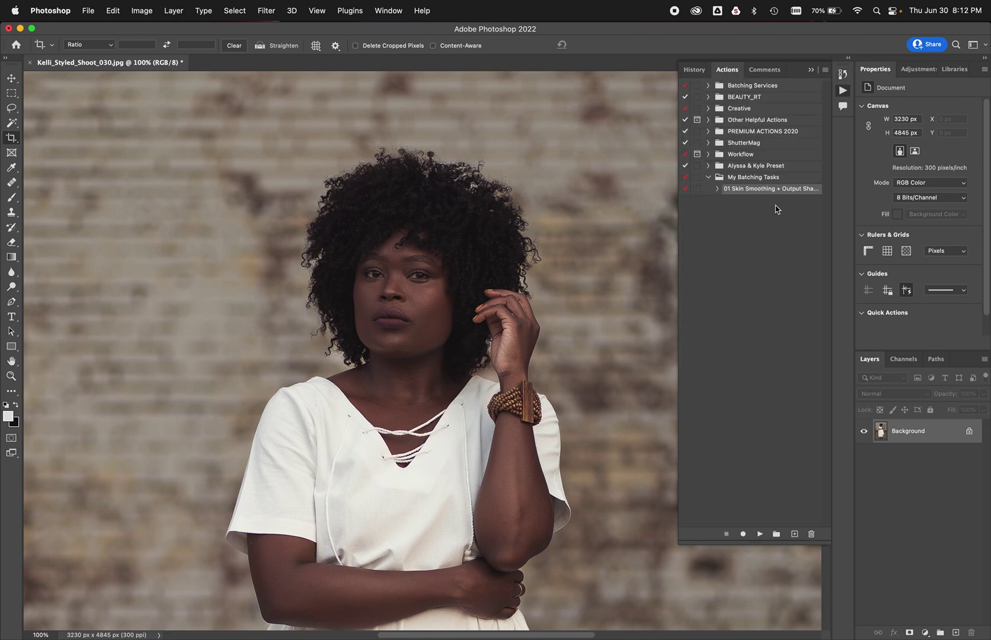
left_click(694, 70)
left_click(727, 70)
left_click(761, 535)
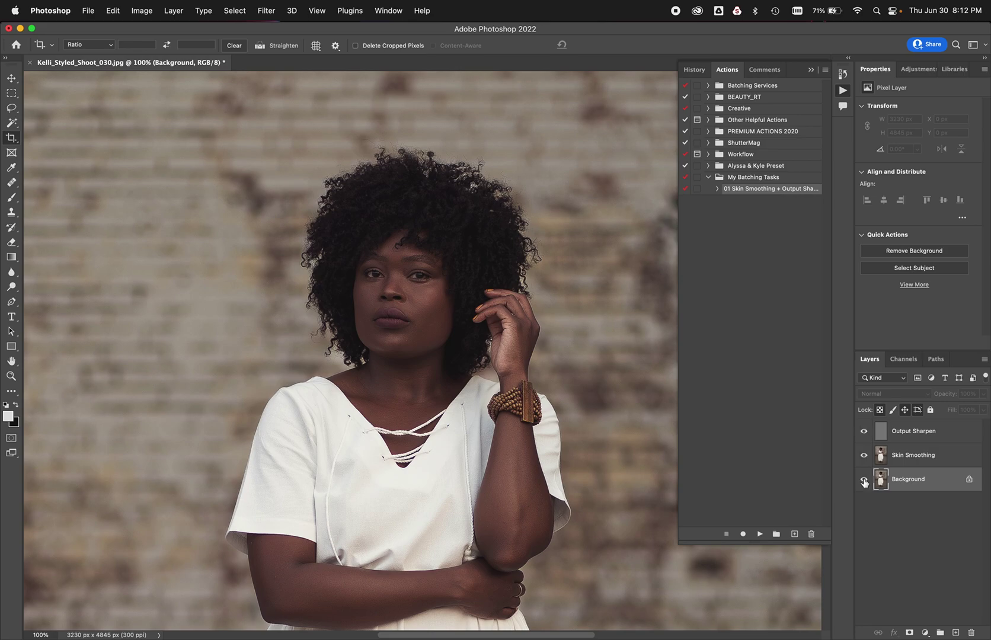
Step: Delete the Output Sharpen and Skin Smoothing layers, then switch to Lightroom Classic
left_click(916, 431)
left_click(922, 457, "shift")
key("Delete")
key("super+Tab")
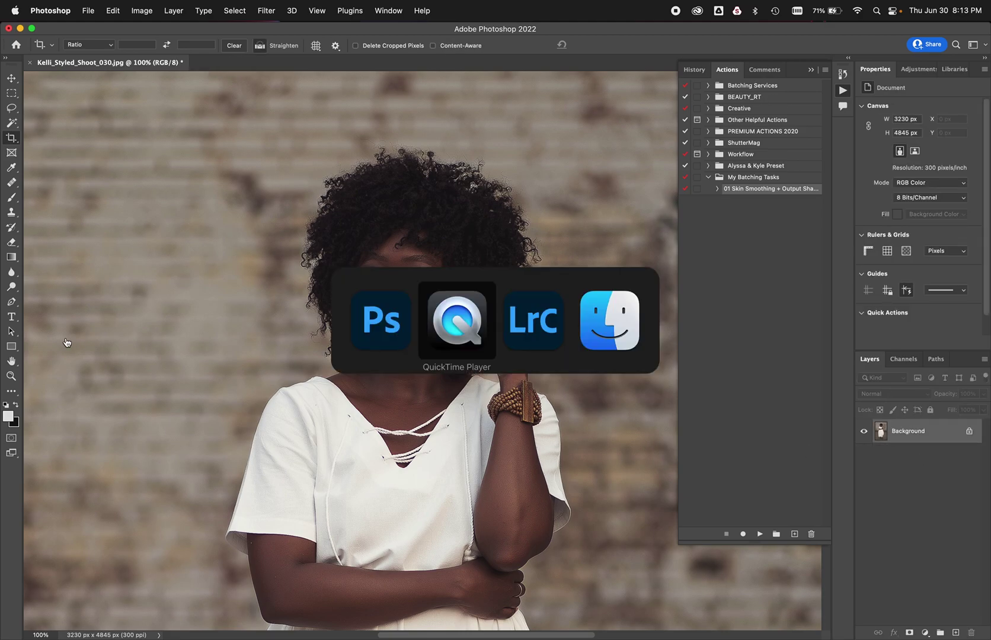
key("super+Tab")
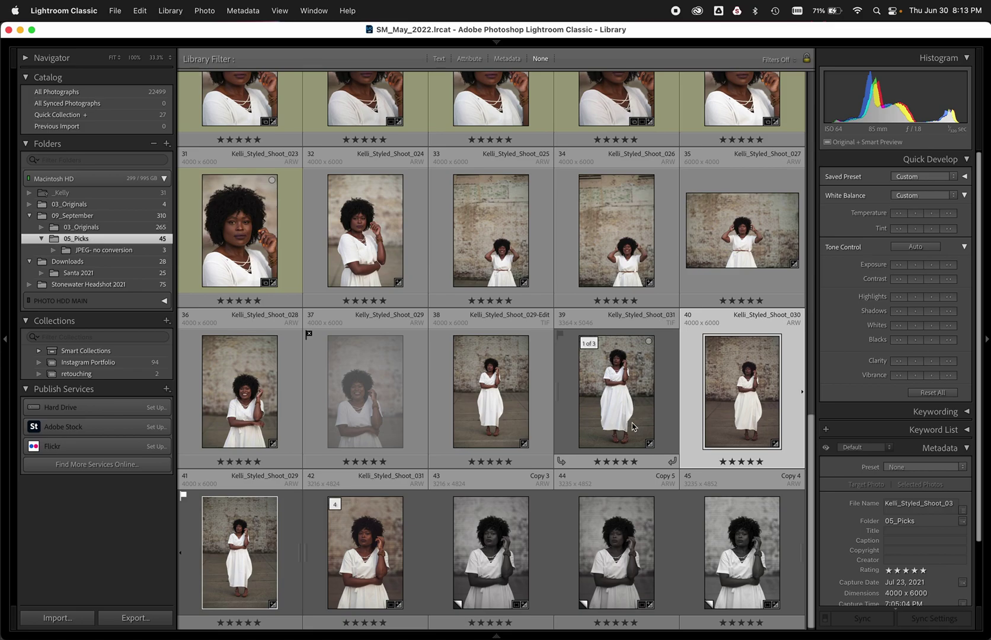
Step: Select photo 32 in the grid and save its export settings
left_click(391, 255)
right_click(378, 252)
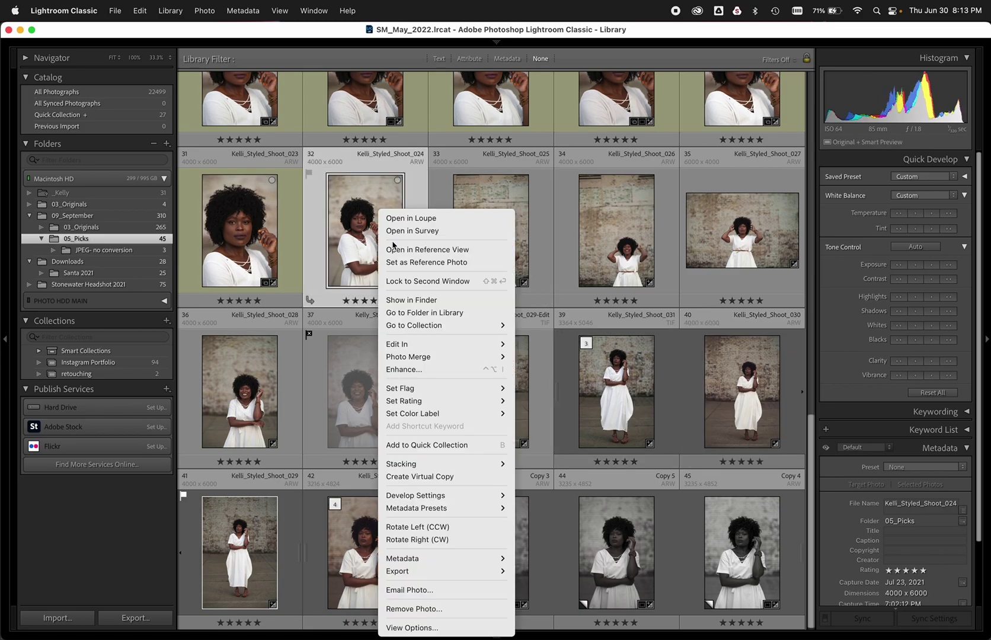
key("super+shift+e")
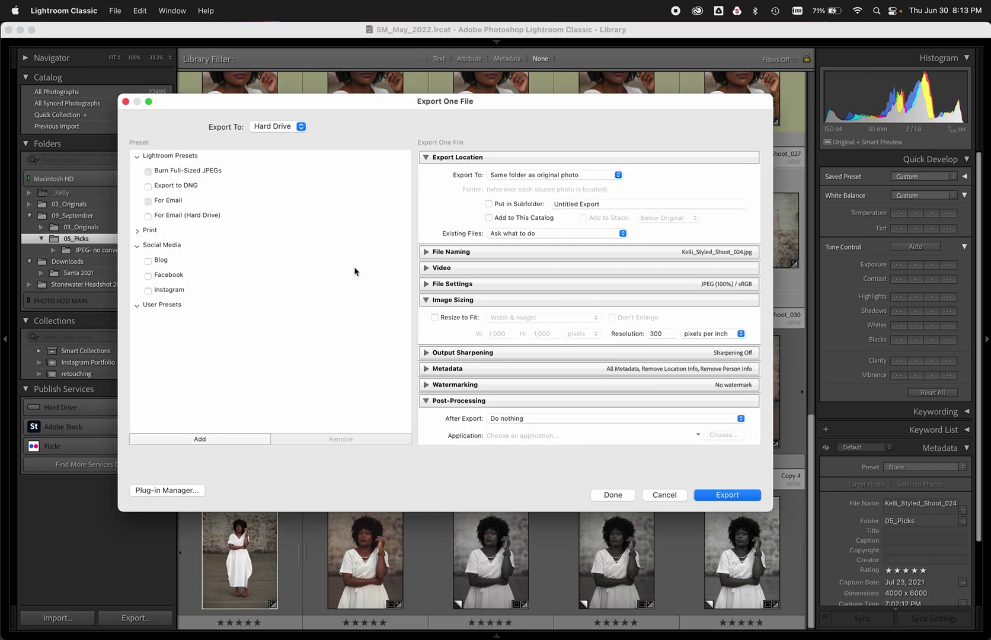
left_click(613, 495)
Step: Send Kelli_Styled_Shoot_024 to Photoshop with Cmd+E, opening it despite the Camera Raw warning
key("super+e")
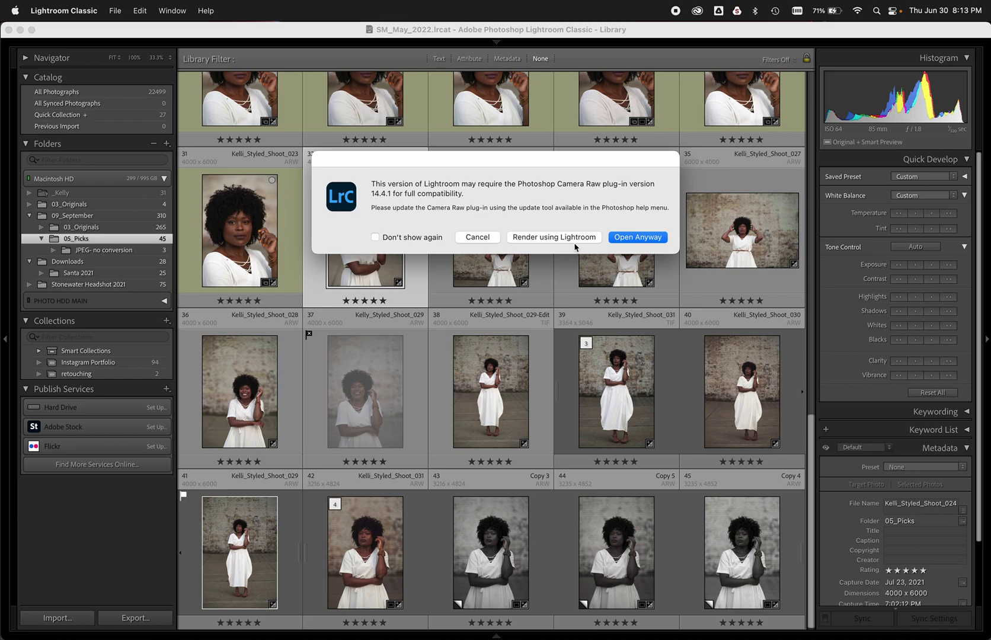
left_click(479, 237)
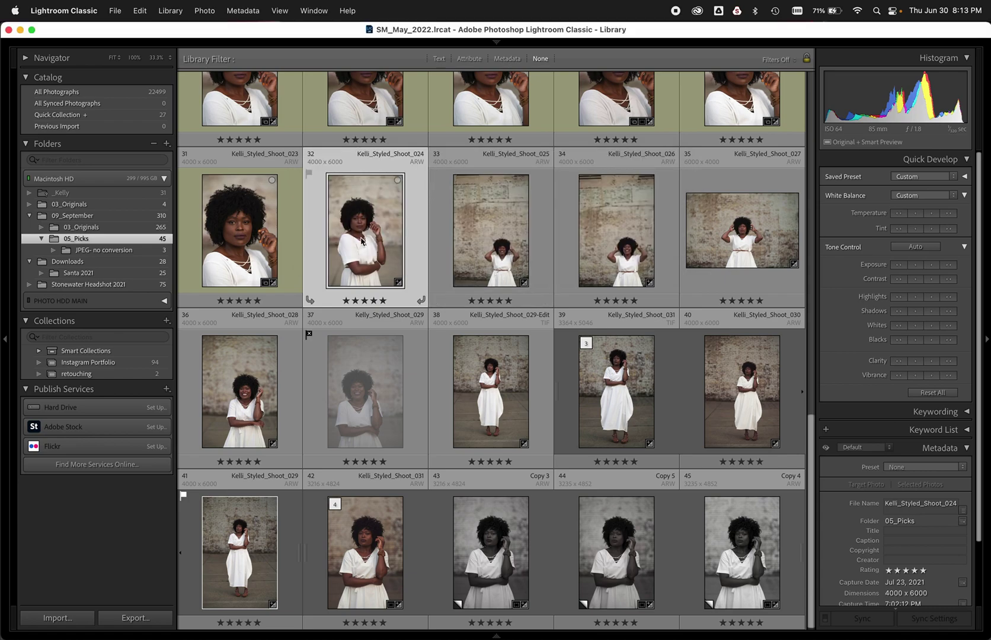
key("super+e")
left_click(626, 237)
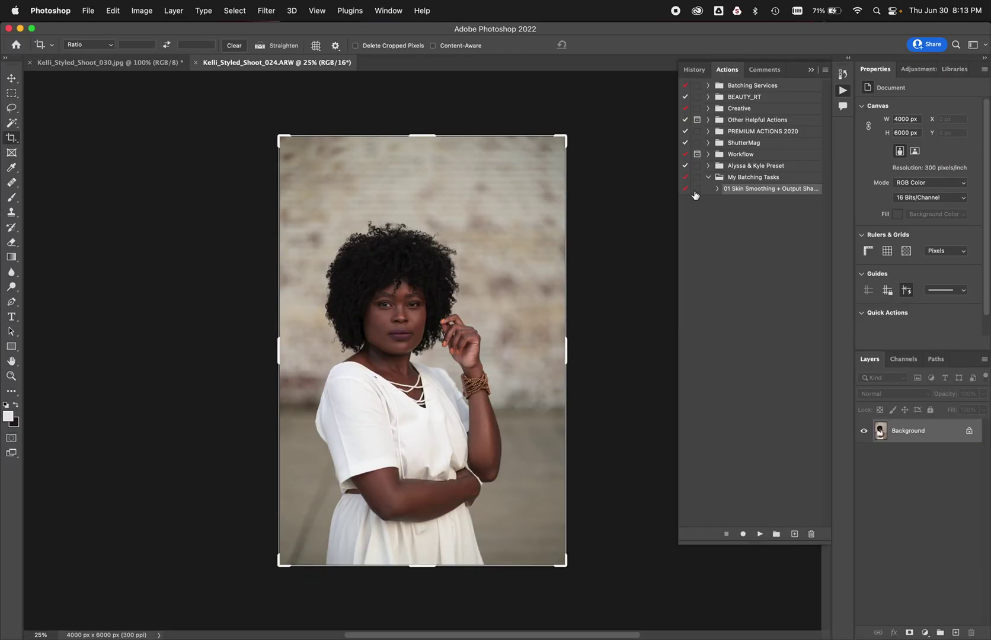
Step: Expand the action, frame the face, toggle a layer to compare, and select Output Sharpen
left_click(717, 189)
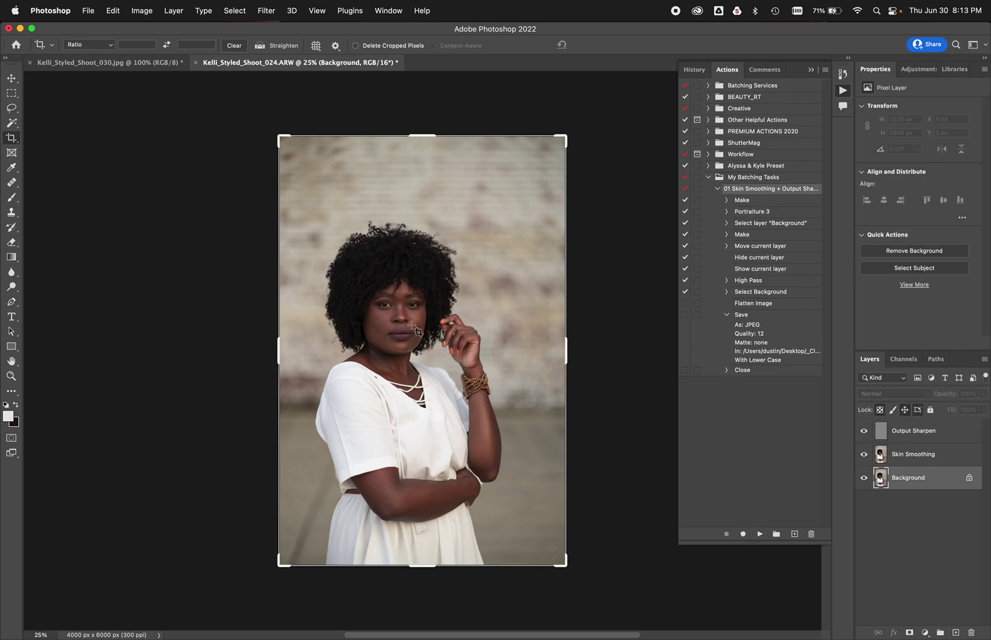
scroll(415, 330, "up", 5)
left_click_drag(500, 471, 487, 419)
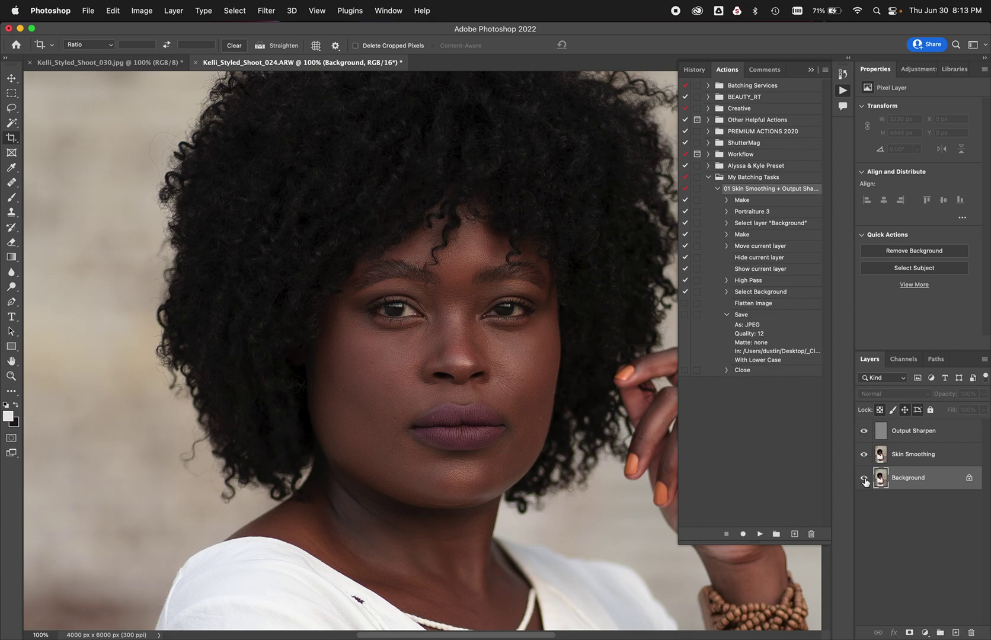
left_click(863, 430)
left_click(941, 431)
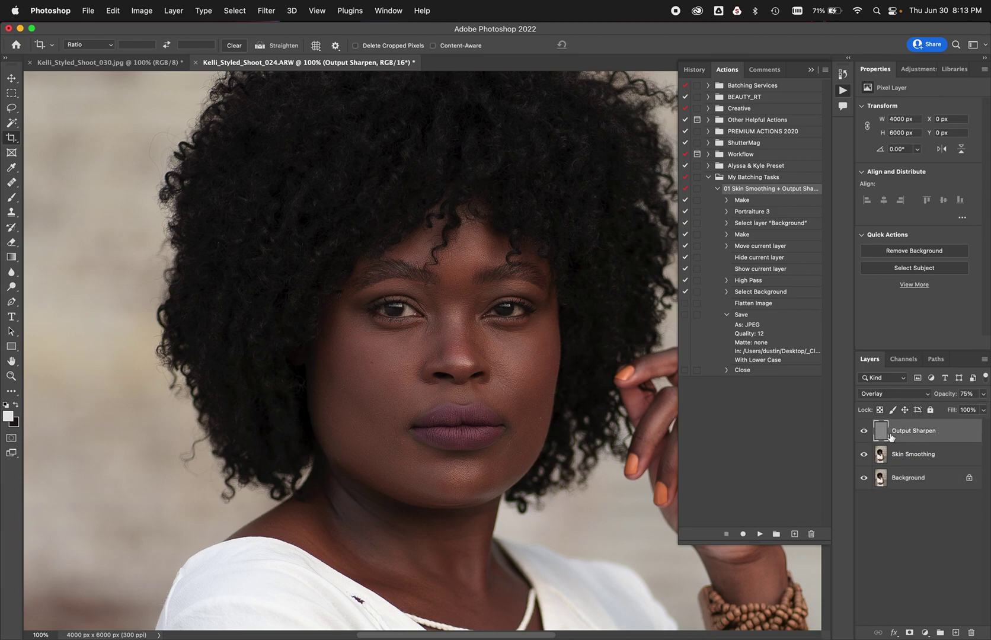
Step: Expand the High Pass, Select Background, Move and layer-creation steps to review their settings
left_click(727, 281)
left_click(727, 301)
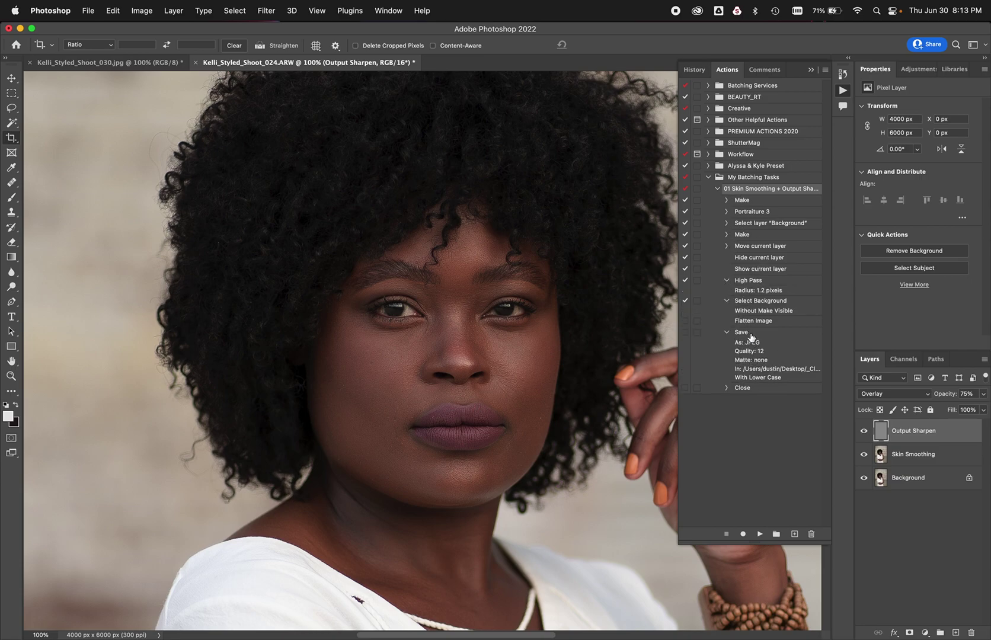
left_click(727, 246)
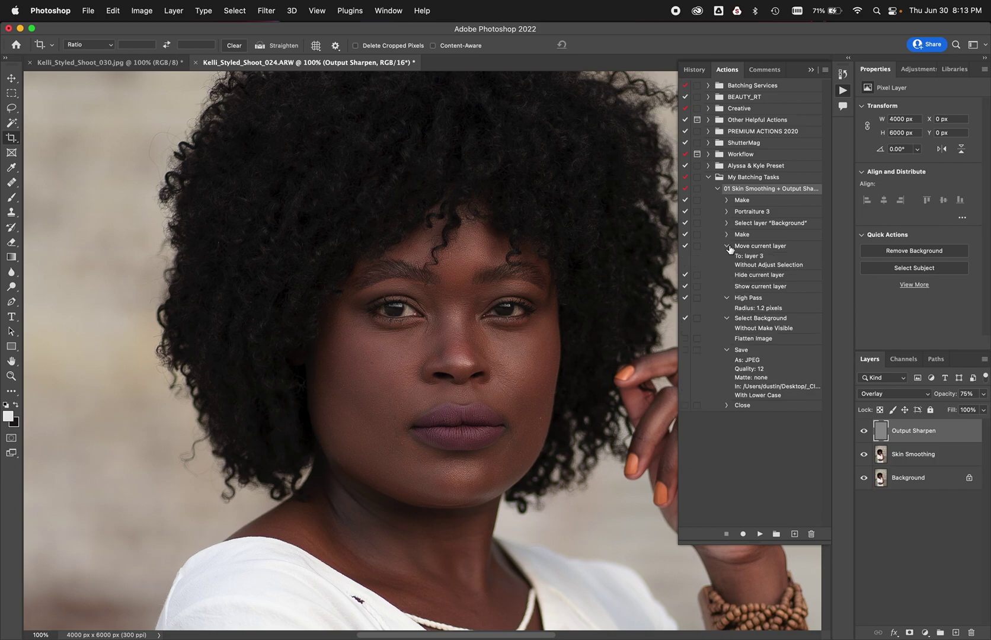
left_click(727, 235)
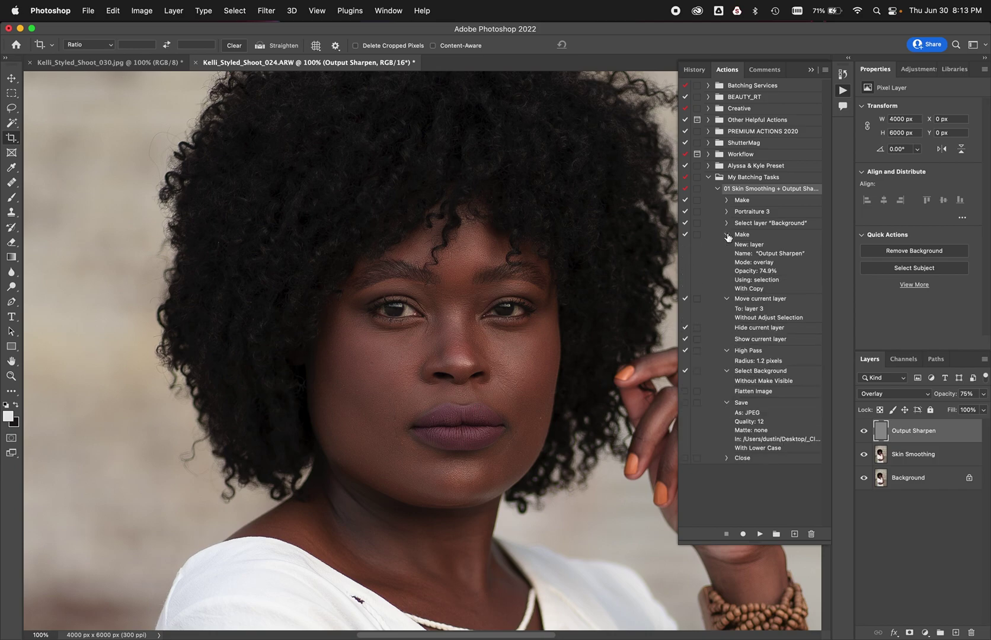
Step: Re-record the Make step so the Output Sharpen layer gets 60% opacity
double_click(769, 276)
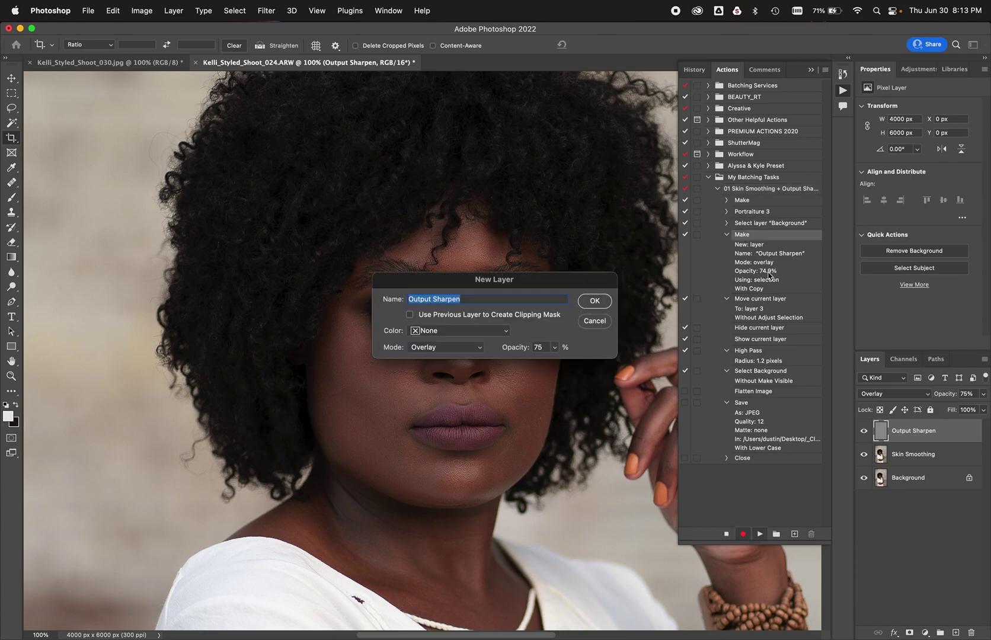
double_click(547, 347)
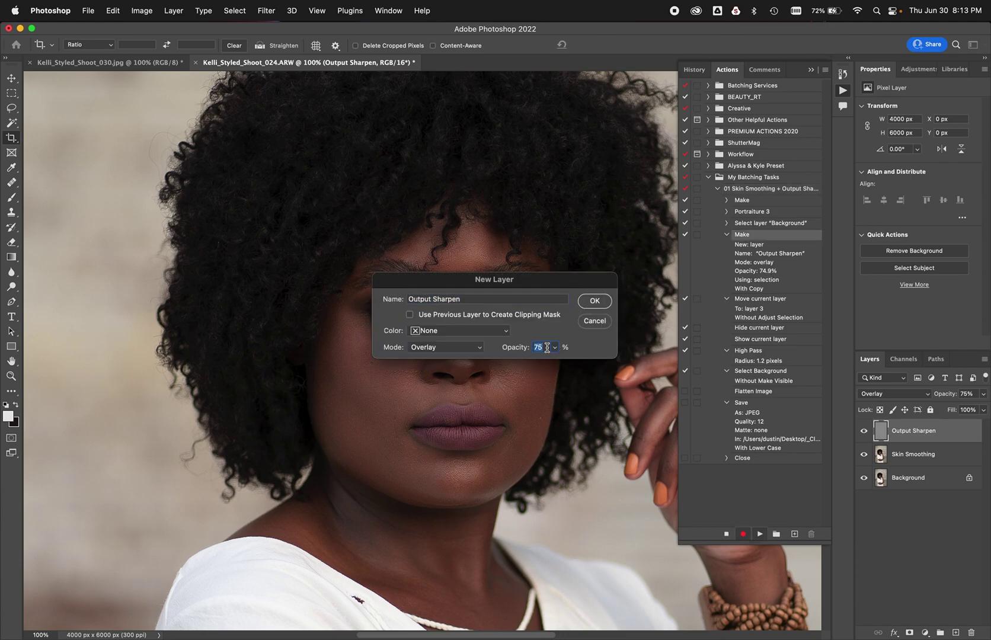
type("60")
left_click(594, 303)
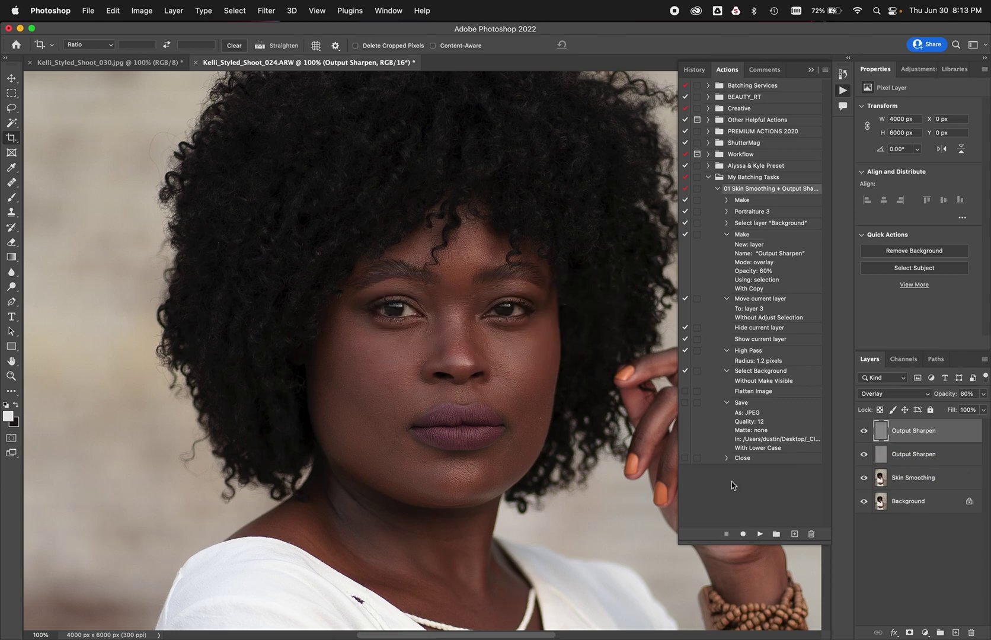
Step: Delete the added layers, rerun the action and check the Output Sharpen layer's 60% opacity
left_click(934, 484, "shift")
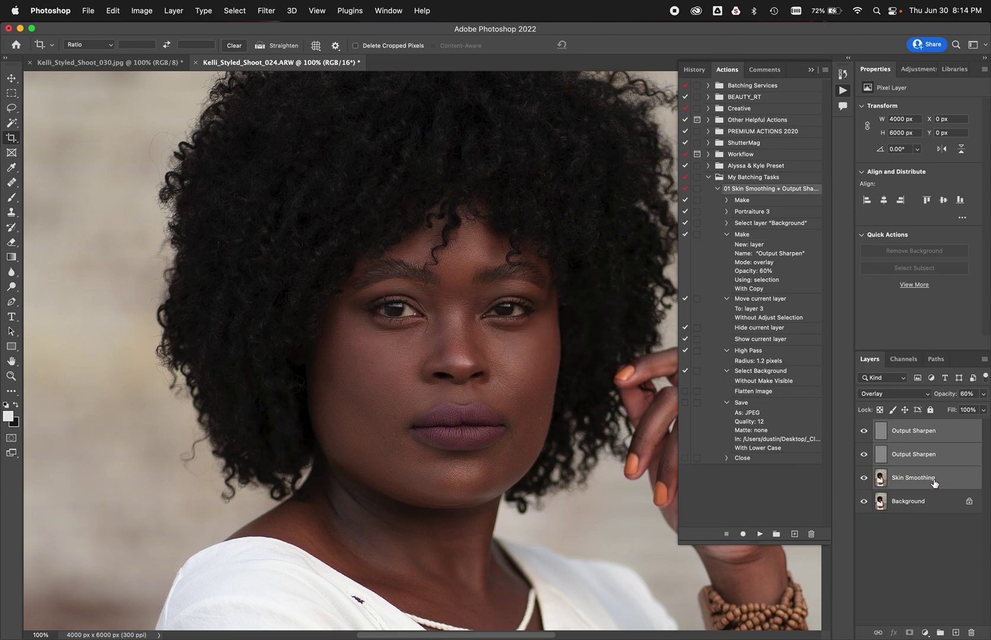
key("Delete")
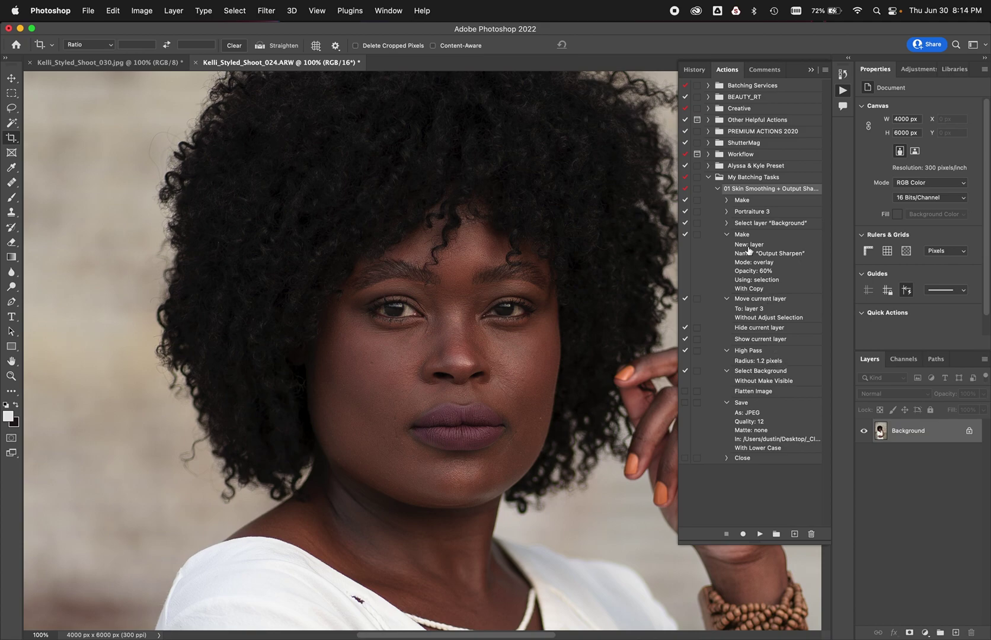
left_click(727, 234)
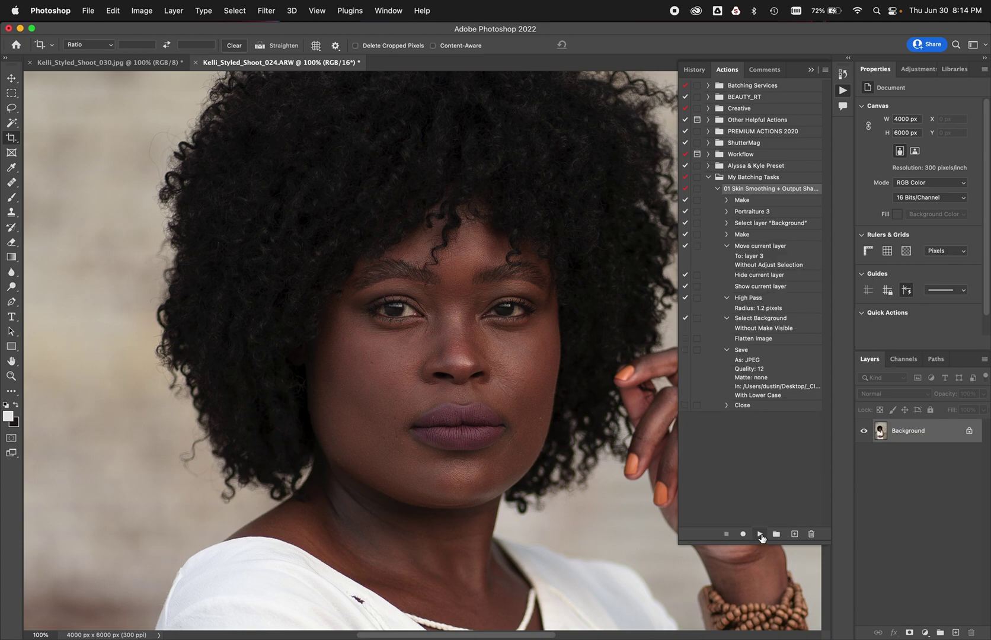
left_click(761, 535)
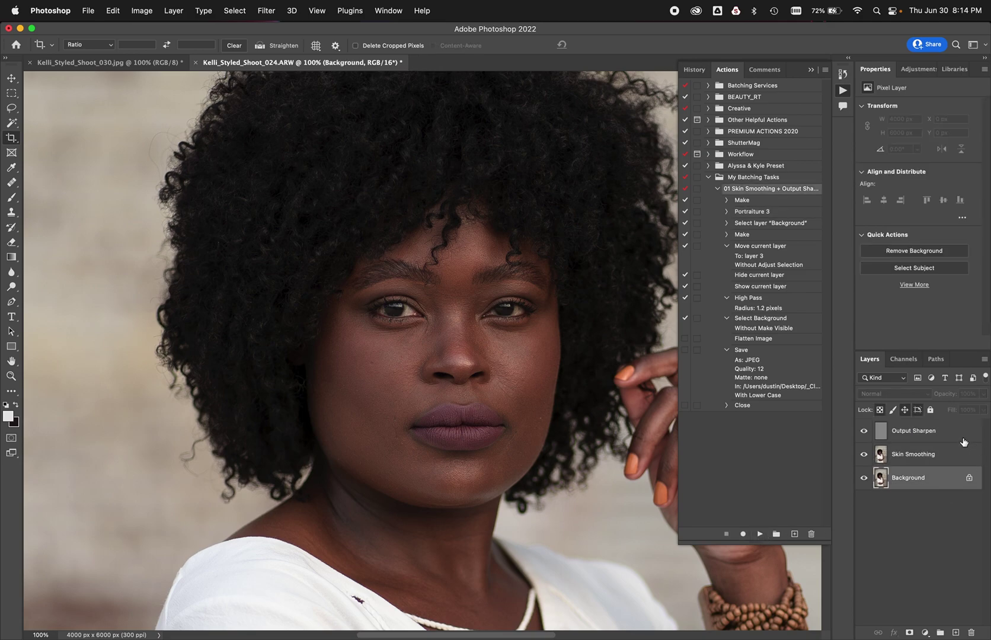
left_click(924, 431)
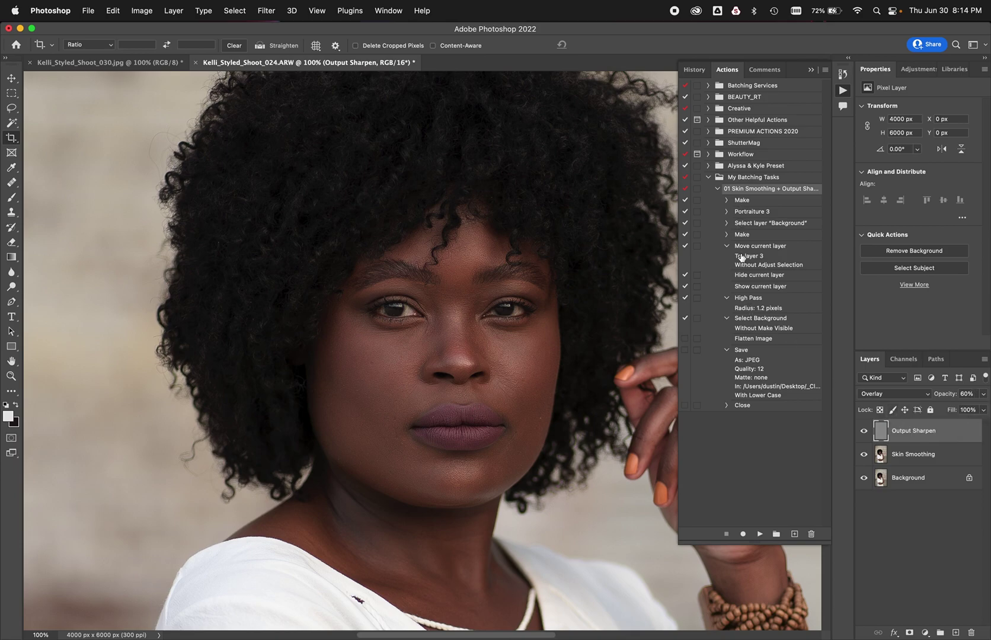
Step: Expand the Make, Select Background and Portraiture 3 steps and compare the Skin Smoothing and Output Sharpen layers
left_click(727, 235)
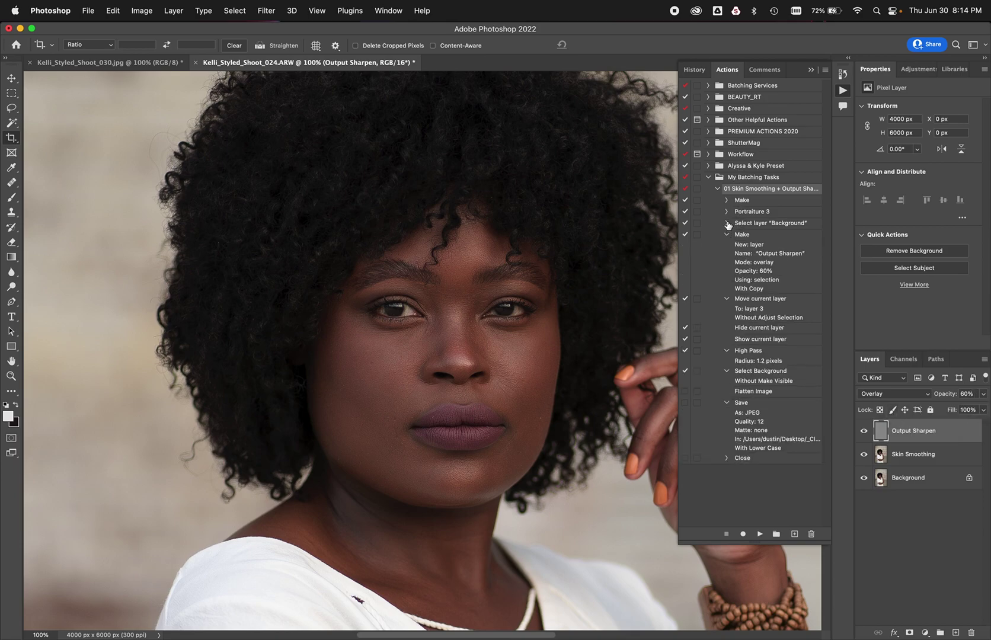
left_click(727, 223)
left_click(728, 212)
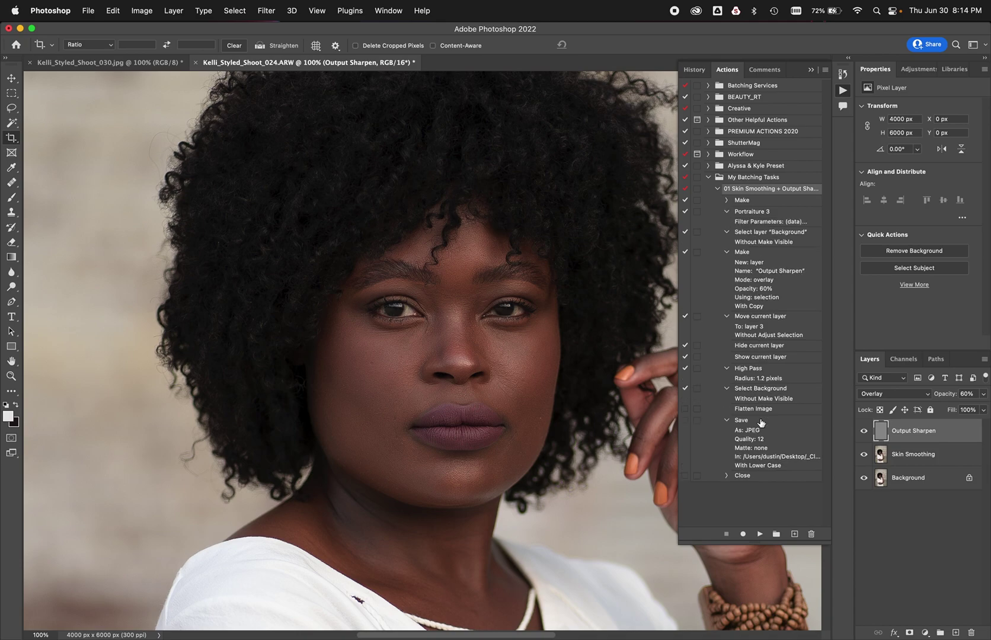
left_click(940, 460)
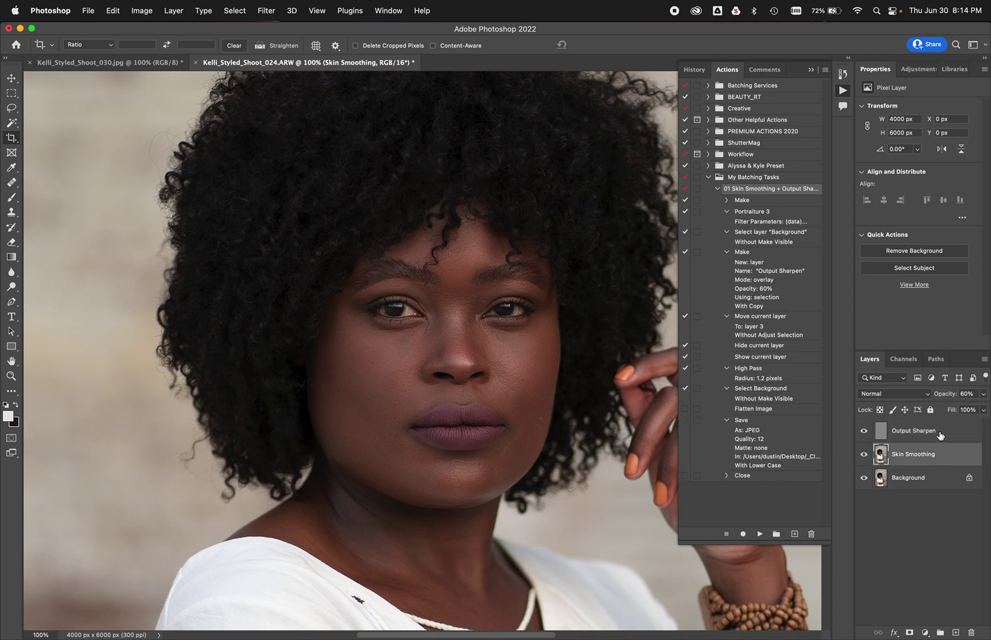
left_click(939, 438)
left_click(941, 457)
left_click(938, 440)
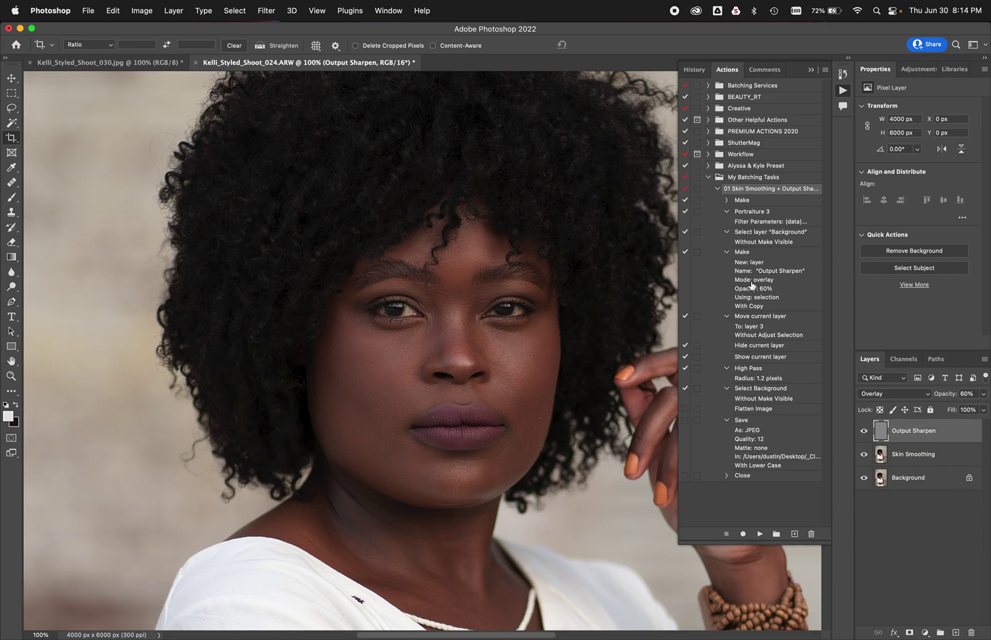
Step: Re-record the Output Sharpen layer creation step at 75% opacity
double_click(764, 256)
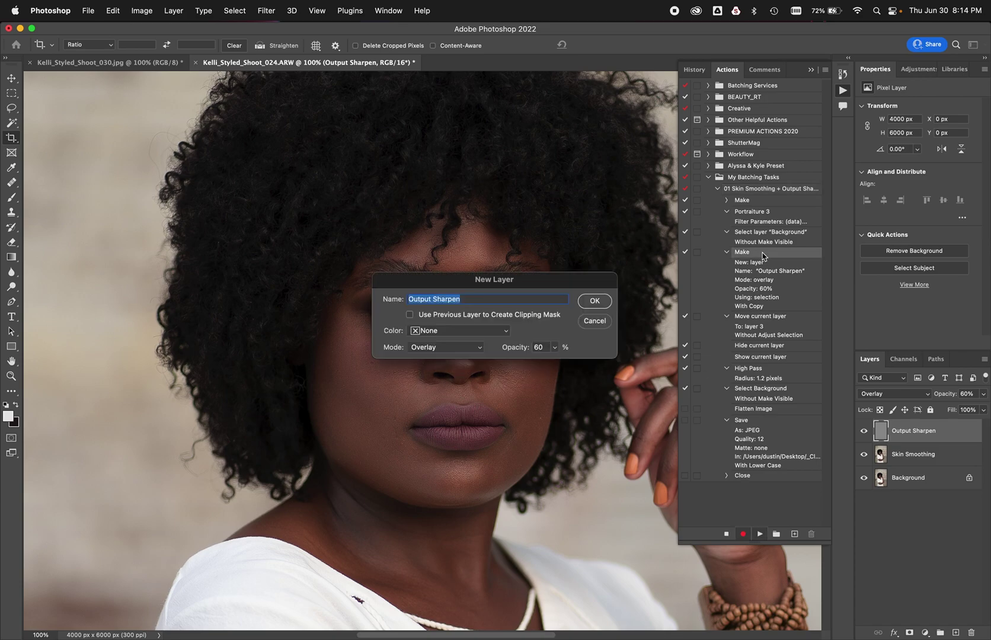
left_click(539, 347)
type("75")
left_click(593, 301)
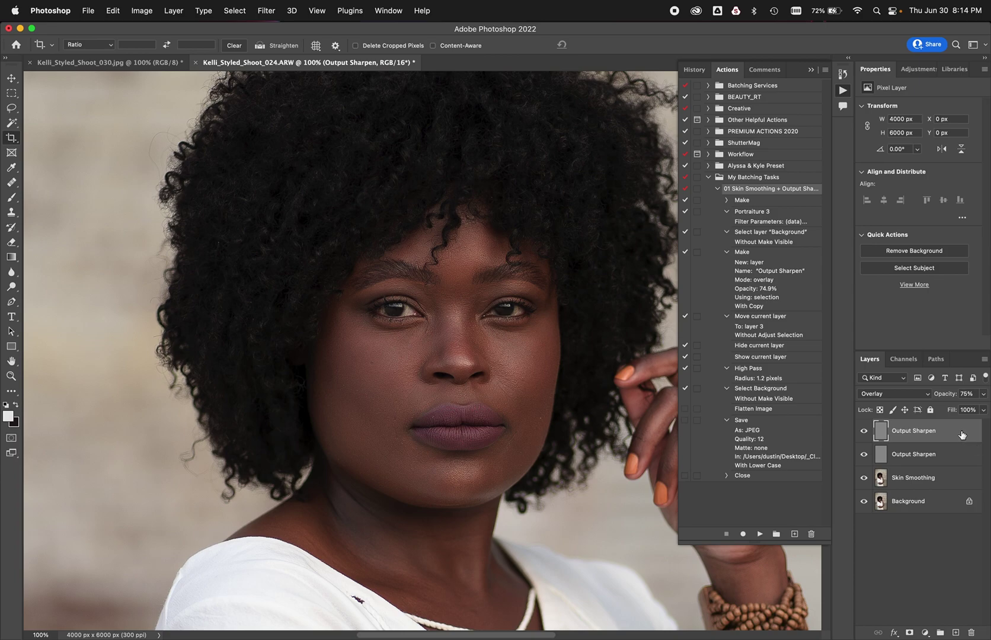
Step: Delete the action's added layers and run the action on the photo again
left_click(932, 478)
key("super+shift+e")
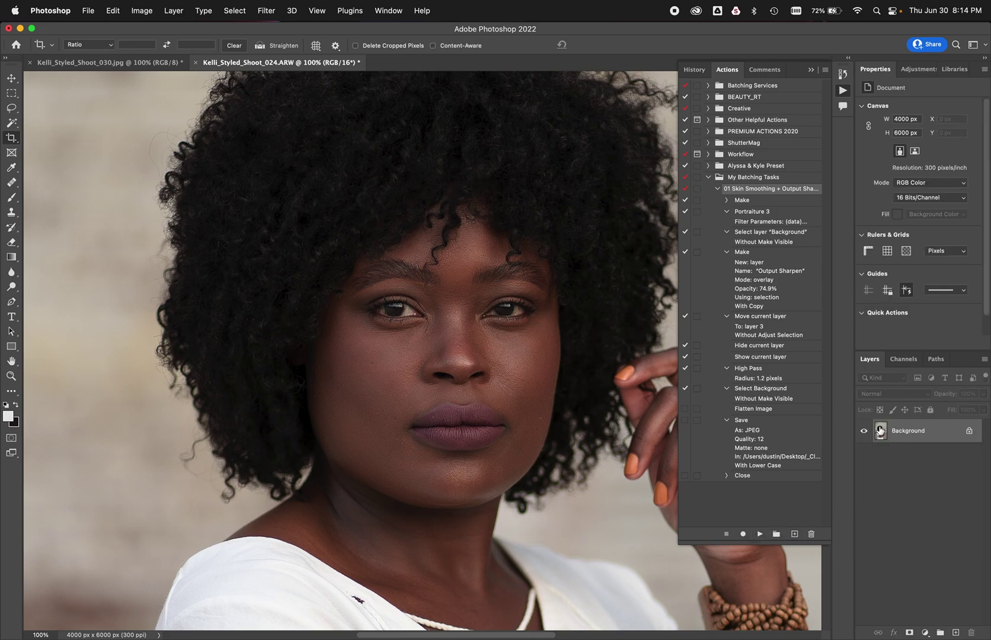
left_click(718, 189)
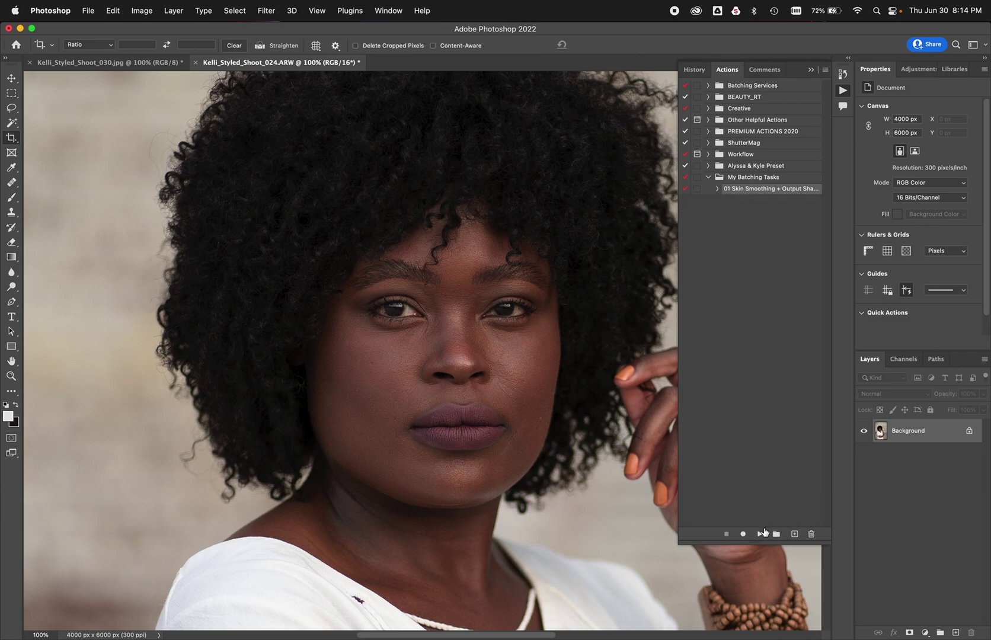
left_click(761, 532)
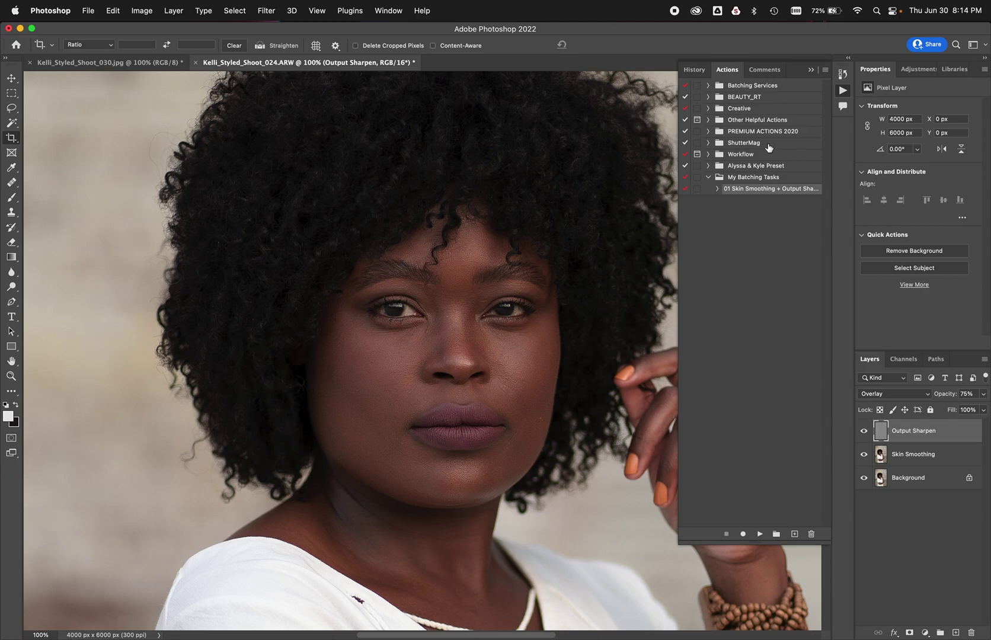
left_click(716, 189)
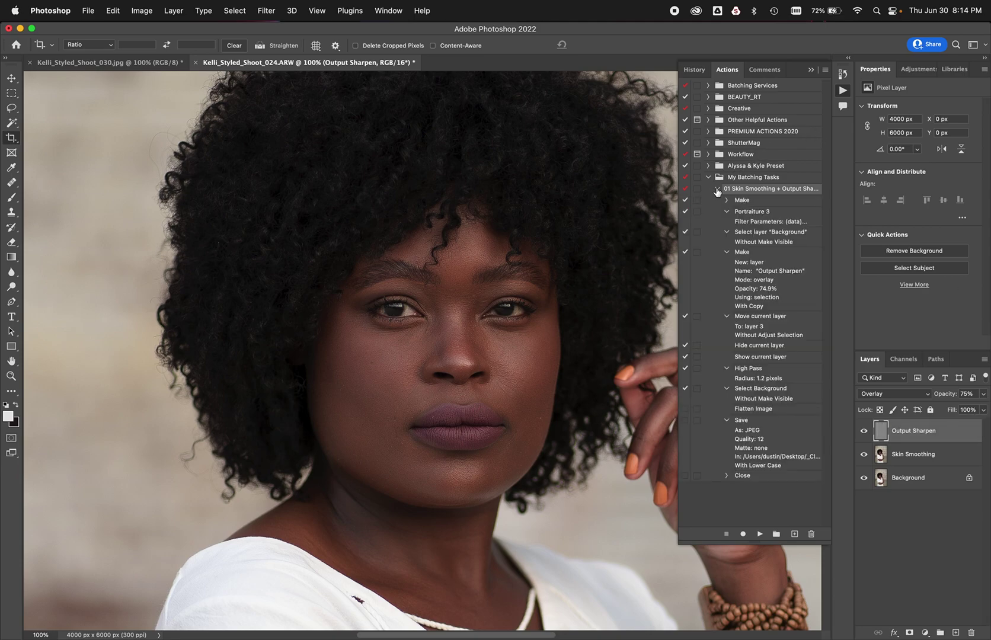
Step: Include the Save step, exclude the Close step, and delete the action's added layers
left_click(686, 420)
left_click(685, 476)
left_click(944, 460)
key("super+shift+e")
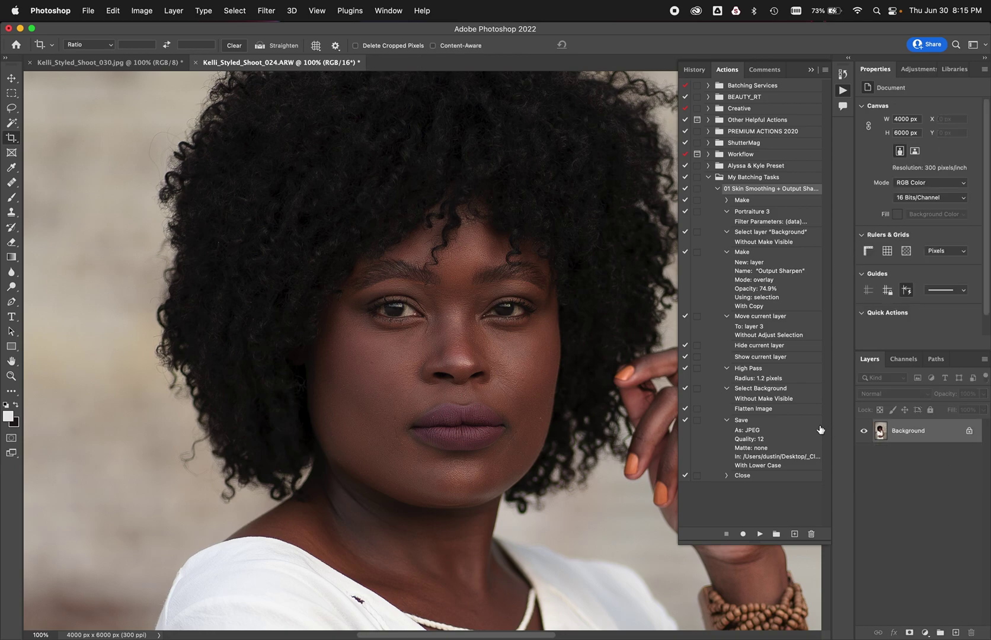
Step: Test a High Pass pause by running the action with a slightly larger radius, then remove the pause
left_click(698, 369)
left_click(758, 535)
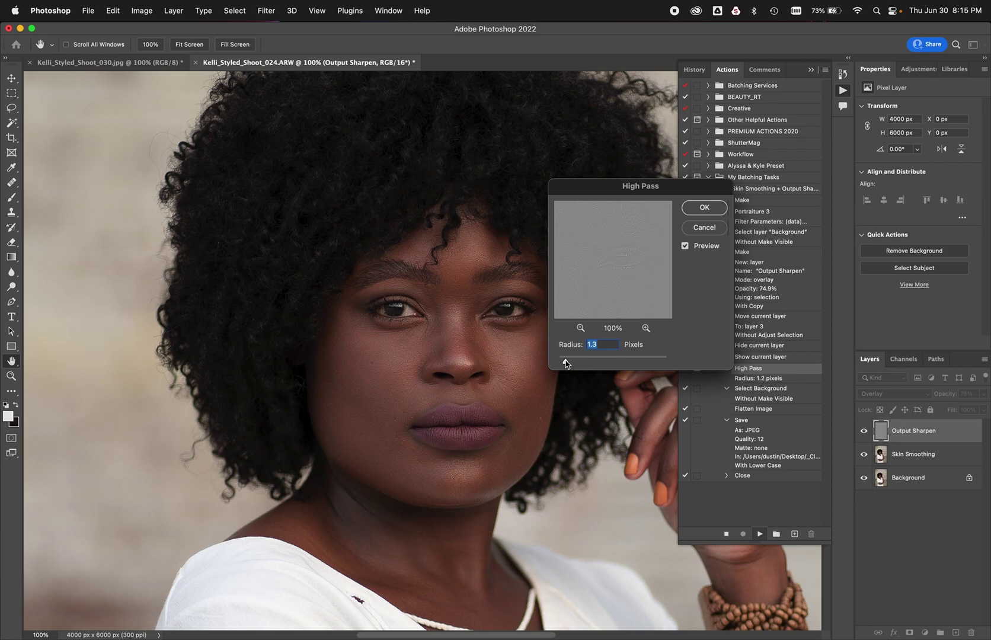
left_click_drag(565, 364, 571, 363)
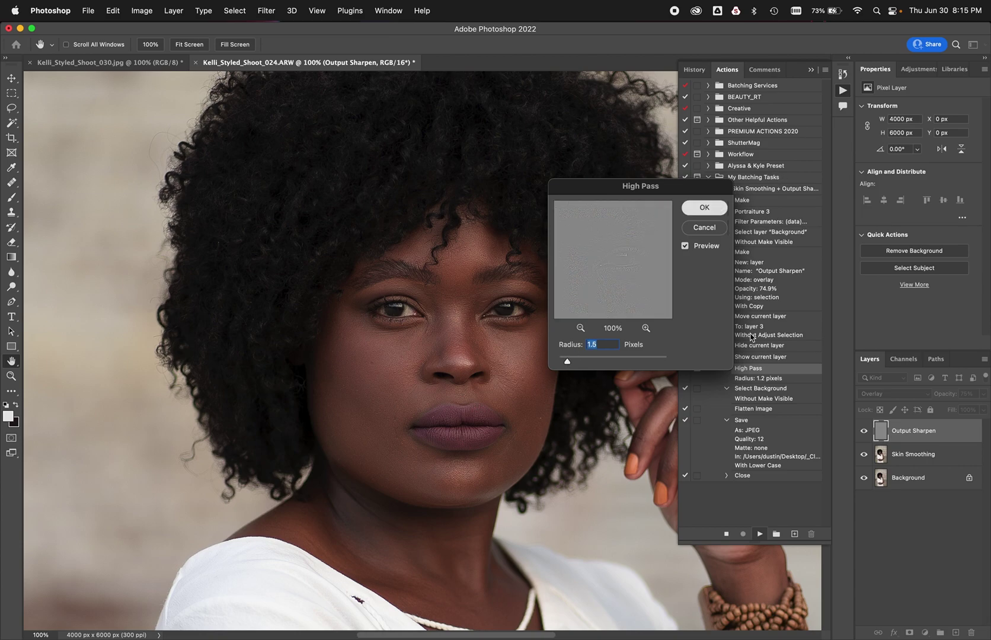
key("Return")
left_click(706, 345)
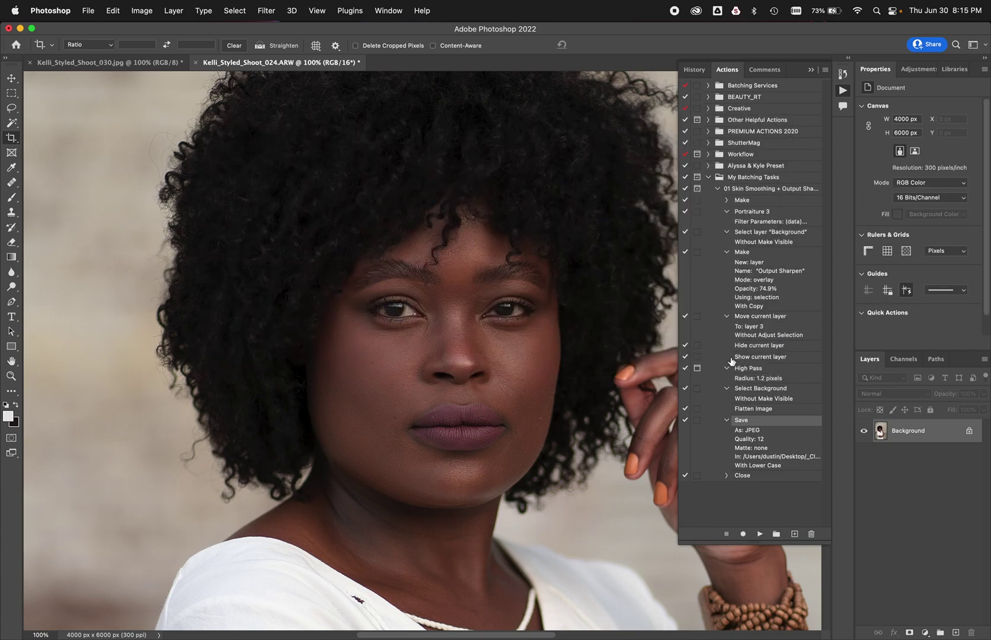
left_click(697, 368)
Step: Collapse and select the skin smoothing action, and revert the portrait to its Open history state
left_click(718, 189)
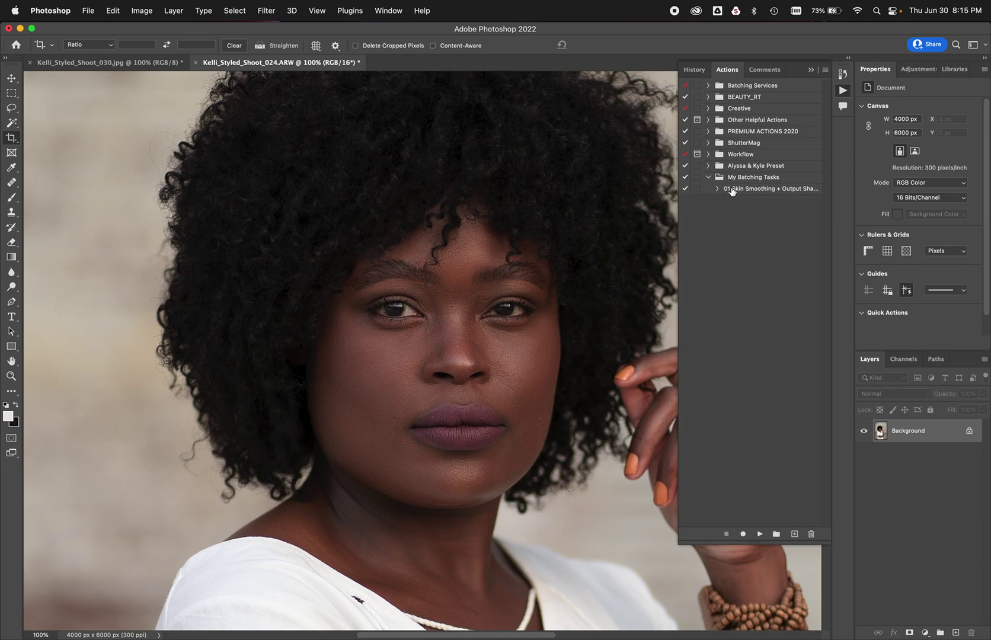
left_click(747, 193)
left_click(694, 69)
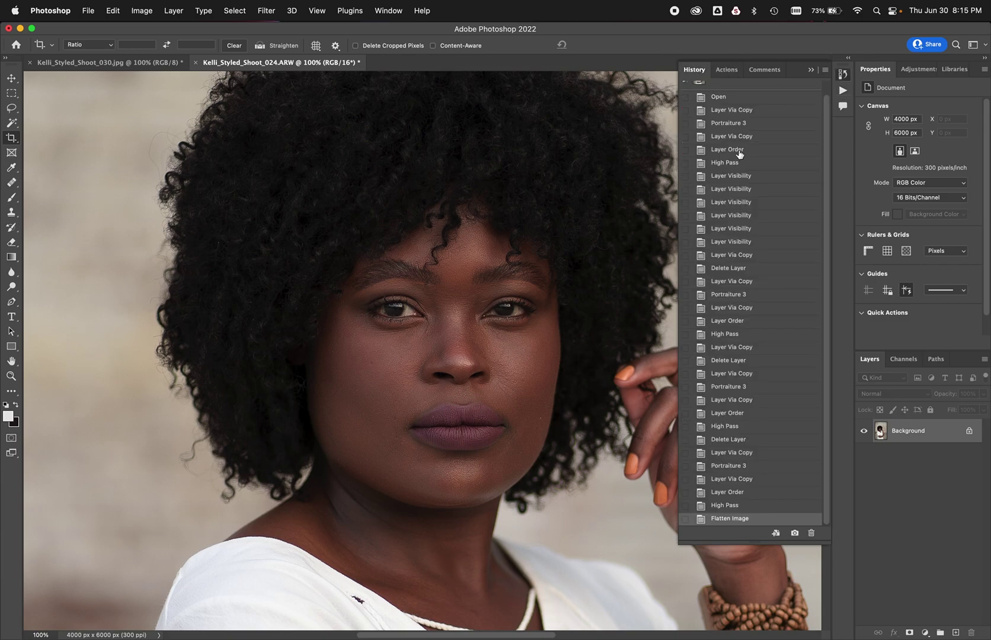
left_click(734, 96)
left_click(727, 70)
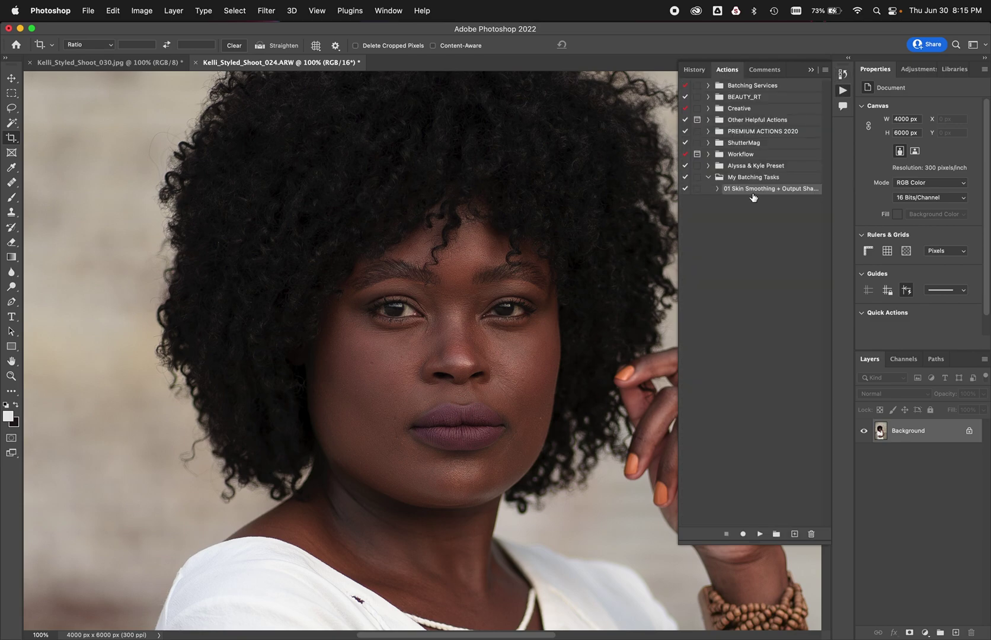
left_click(94, 9)
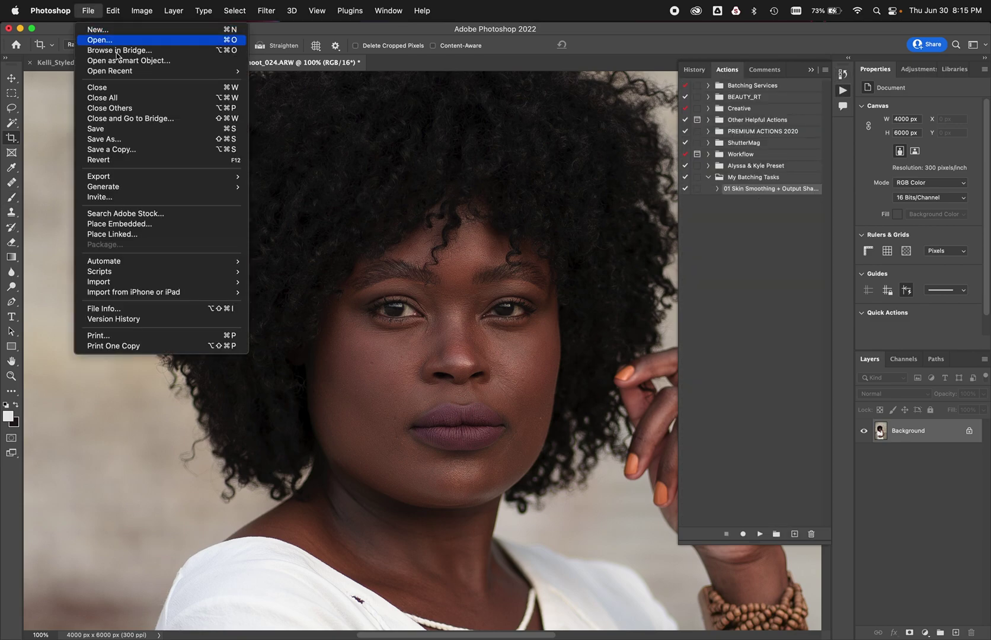
Step: Open File > Automate > Create Droplet and move the dialog to the right
mouse_move(154, 274)
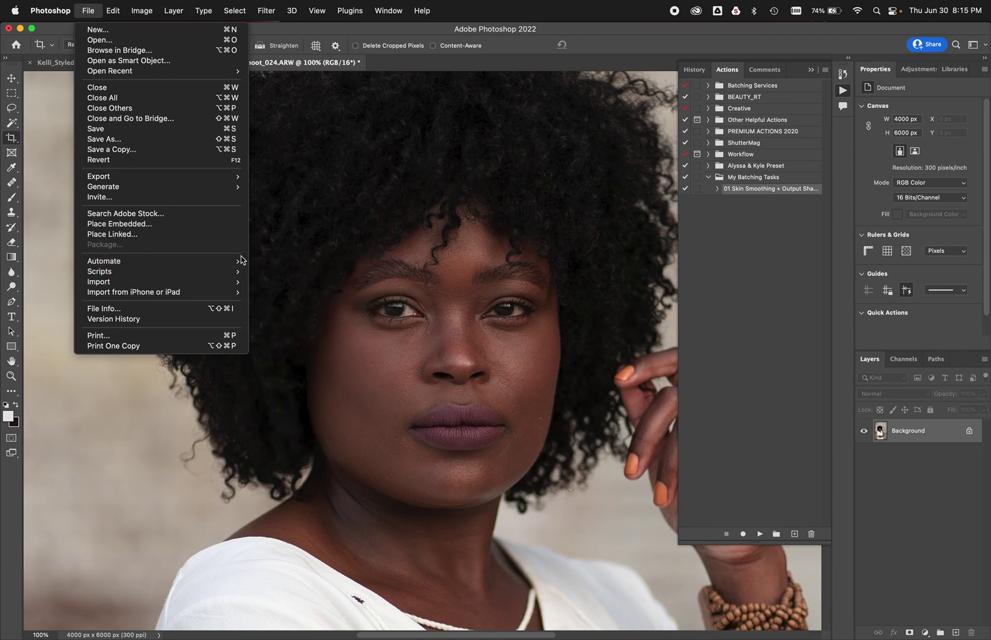
mouse_move(126, 261)
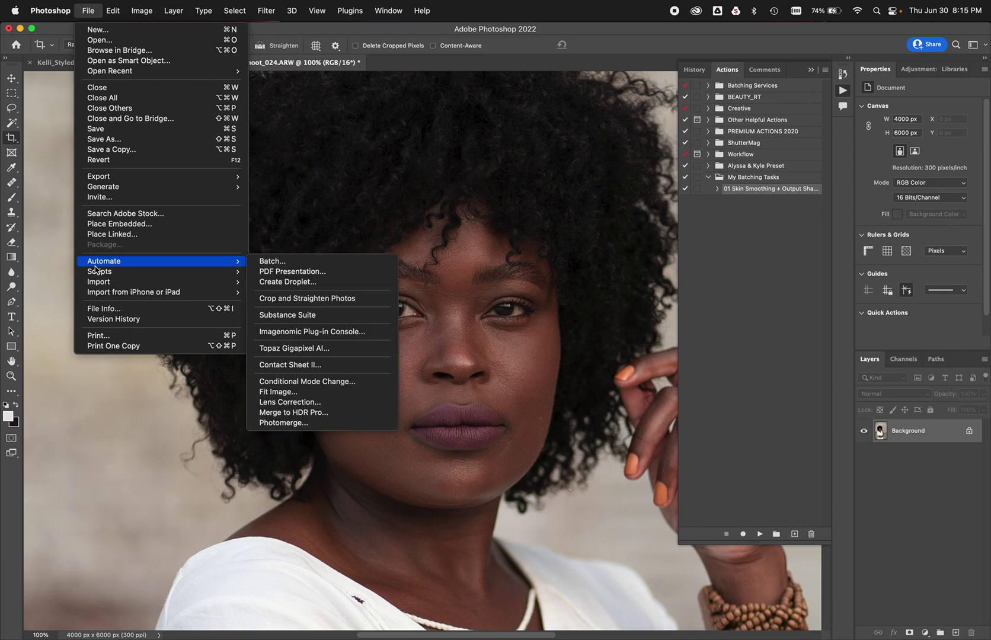
left_click(268, 282)
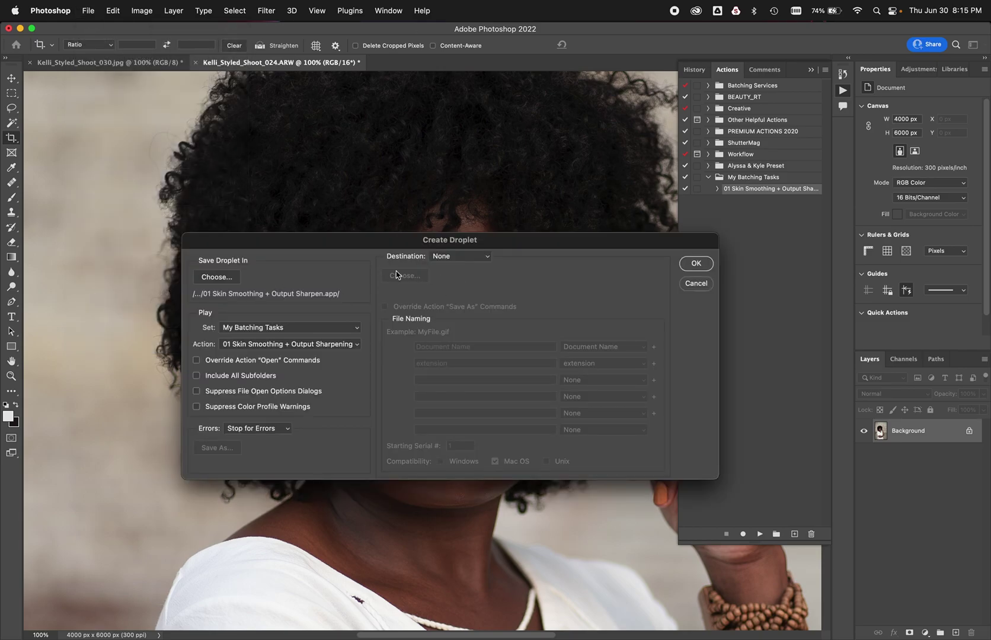
left_click_drag(323, 242, 362, 247)
Step: Browse the droplet save location to Documents > Adobe > droplets, then cancel the chooser
left_click(255, 281)
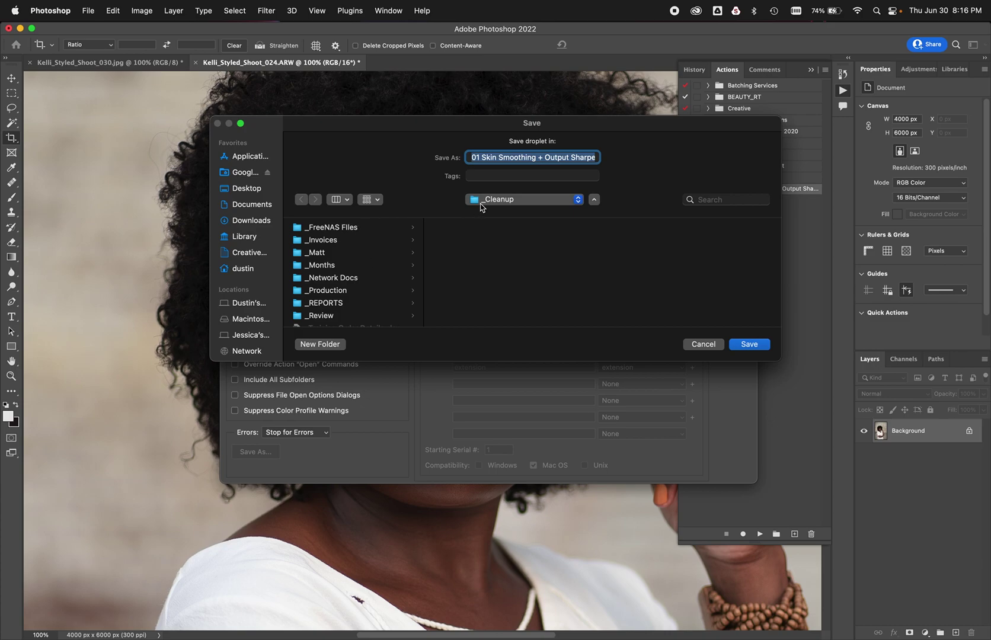
left_click(248, 205)
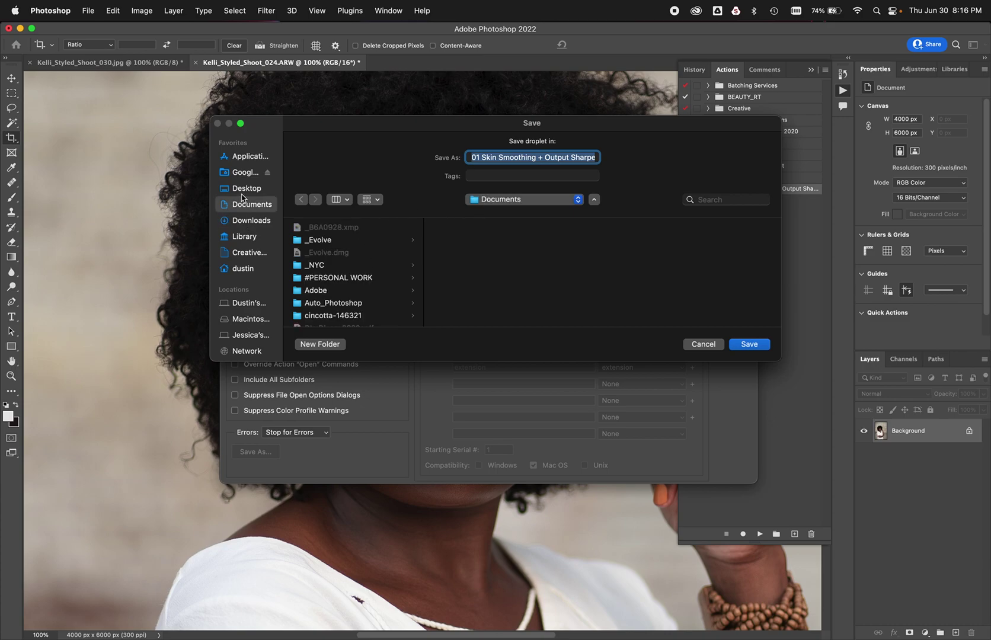
left_click(328, 290)
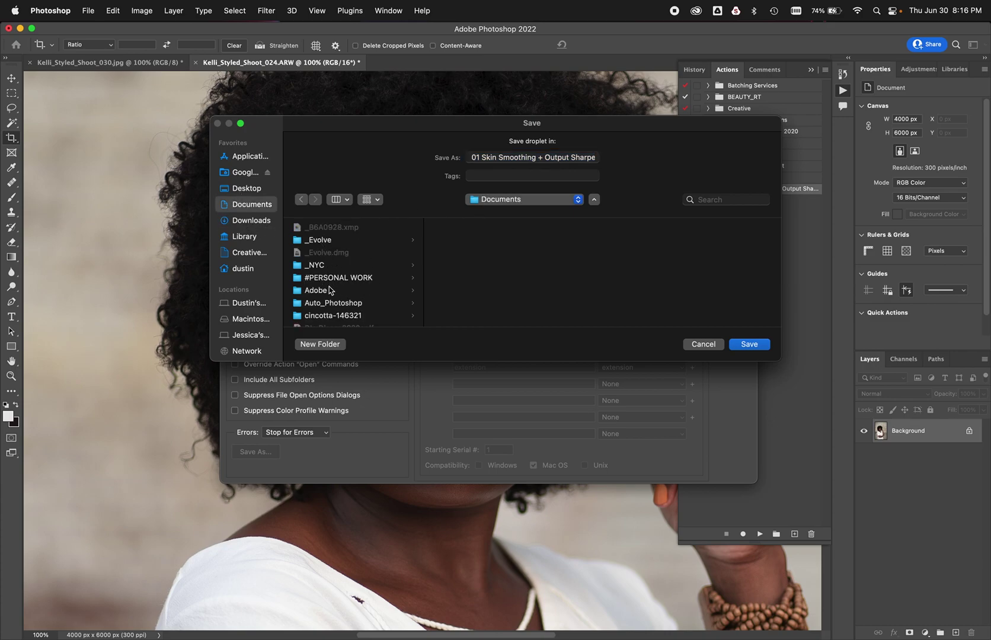
left_click(477, 242)
left_click(482, 252)
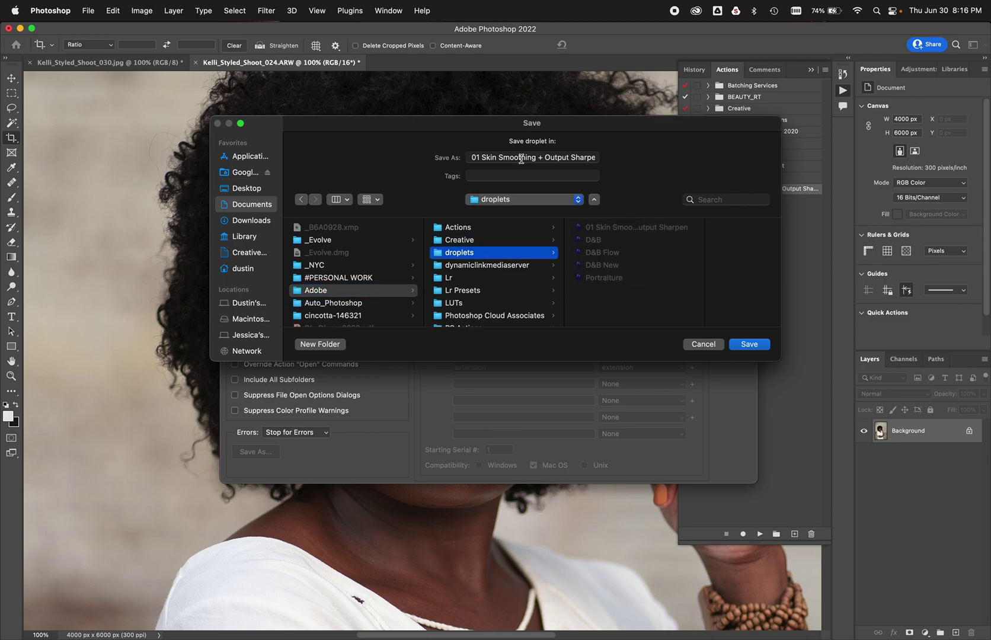
left_click_drag(586, 151, 479, 243)
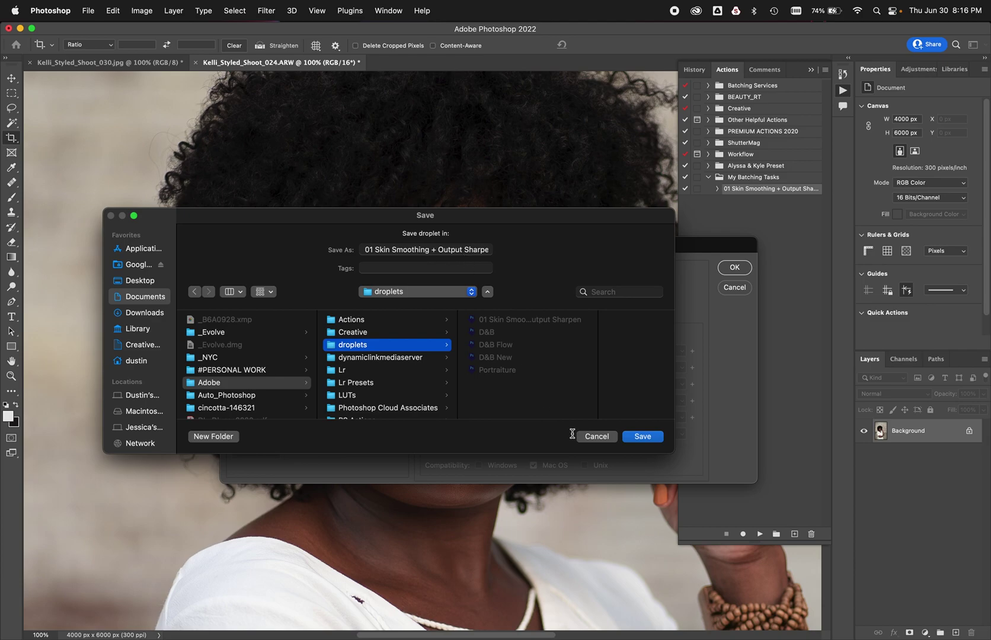
left_click(593, 436)
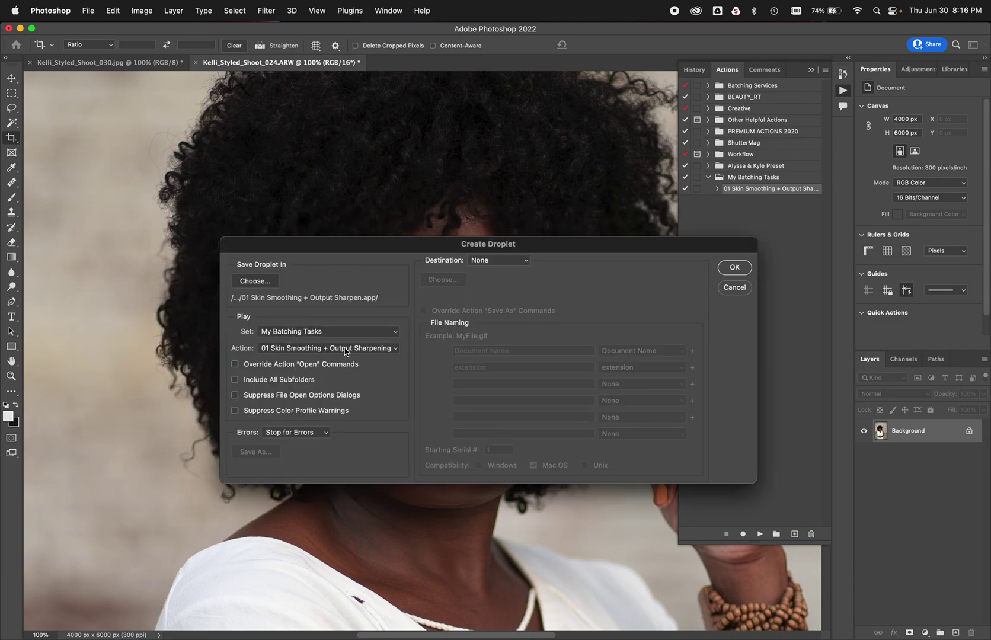
Step: Leave the droplet destination at None and cancel the Create Droplet dialog
left_click(495, 262)
left_click(484, 261)
left_click(735, 287)
Step: Expand the action's recorded steps, then switch over to Lightroom Classic
left_click(717, 189)
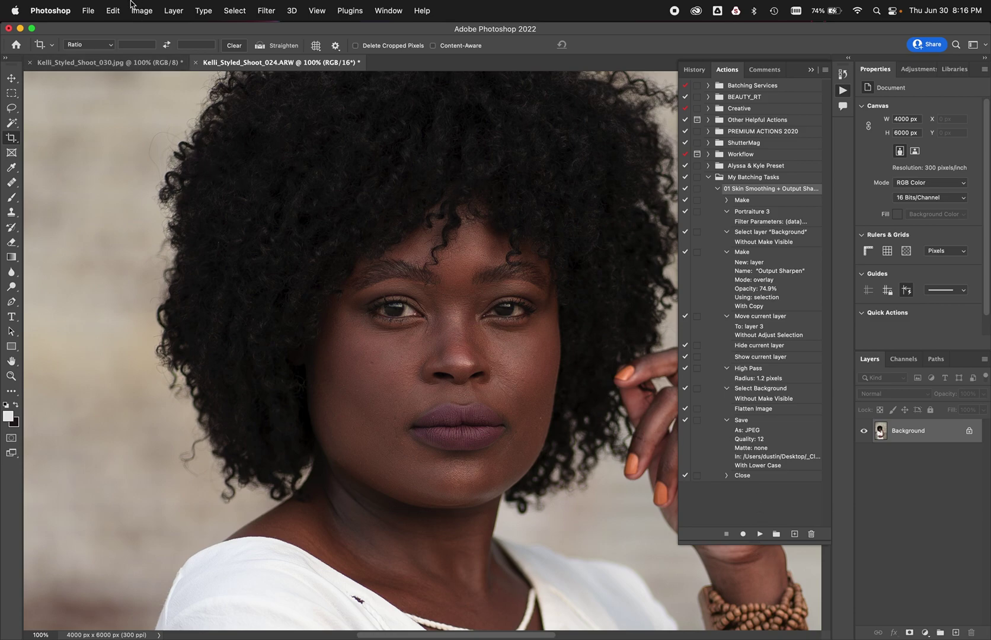
left_click(92, 7)
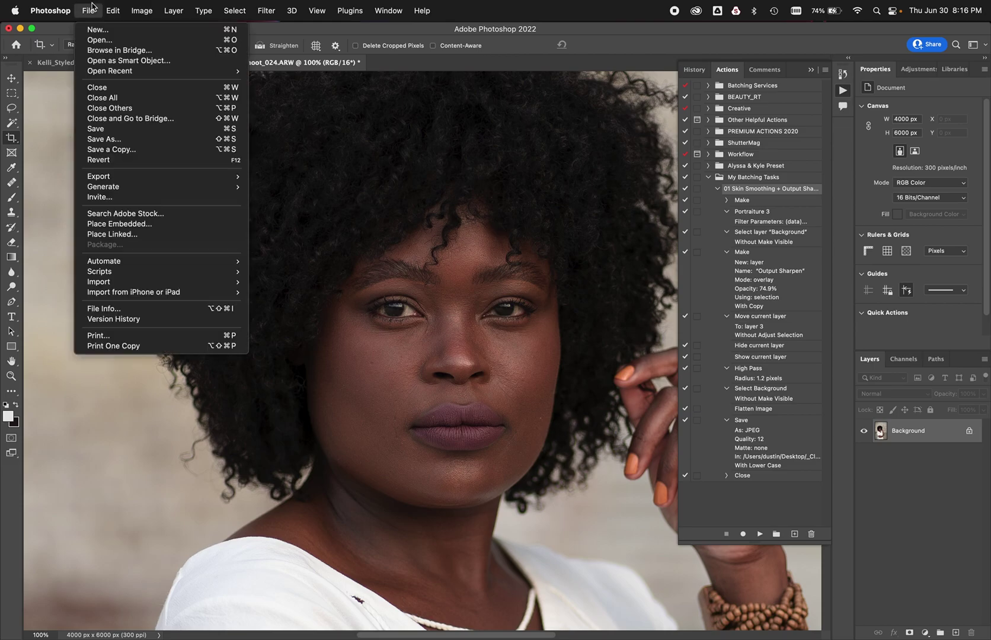
left_click(114, 9)
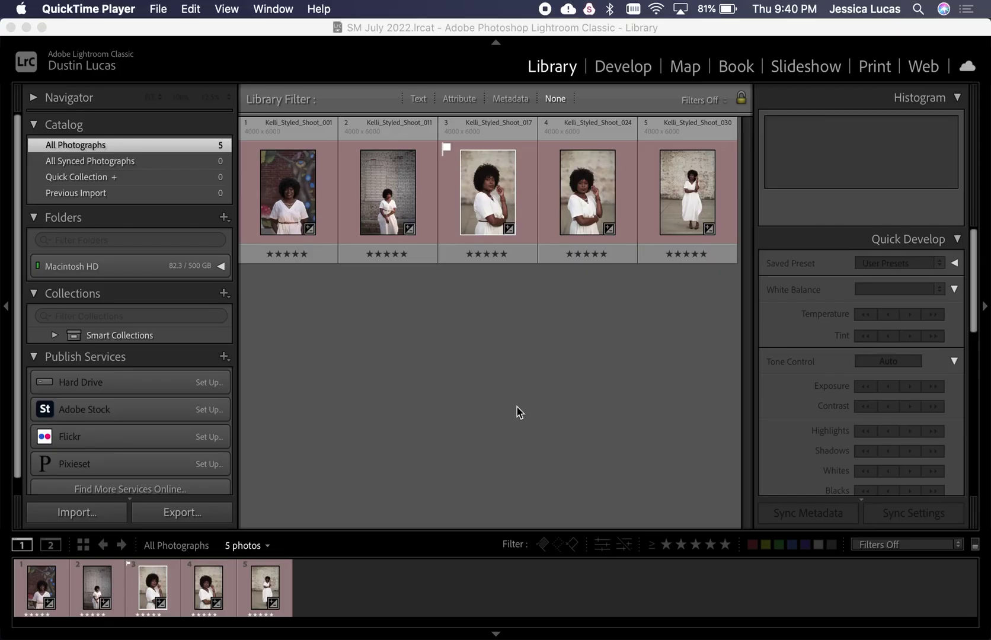
left_click(518, 412)
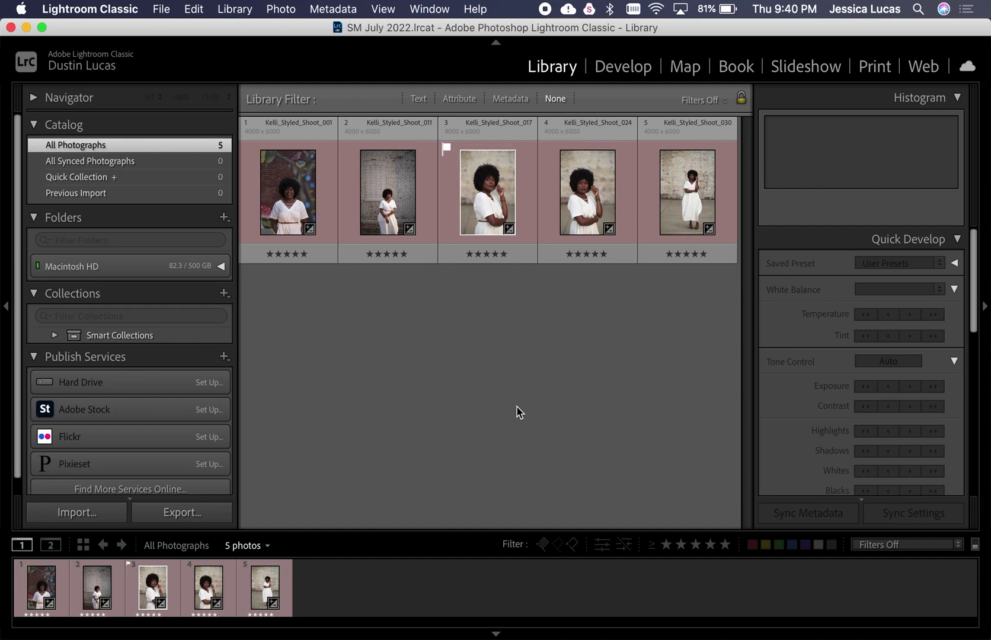
Step: In the Export dialog, start a new preset and create a My Batching Tasks folder for it
left_click(167, 512)
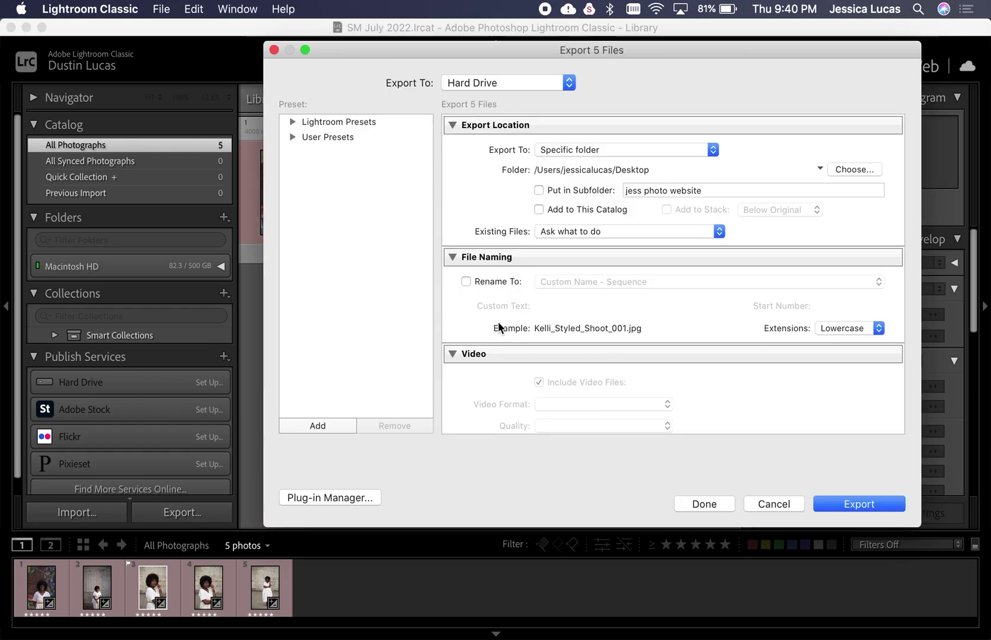
left_click(325, 427)
left_click(490, 206)
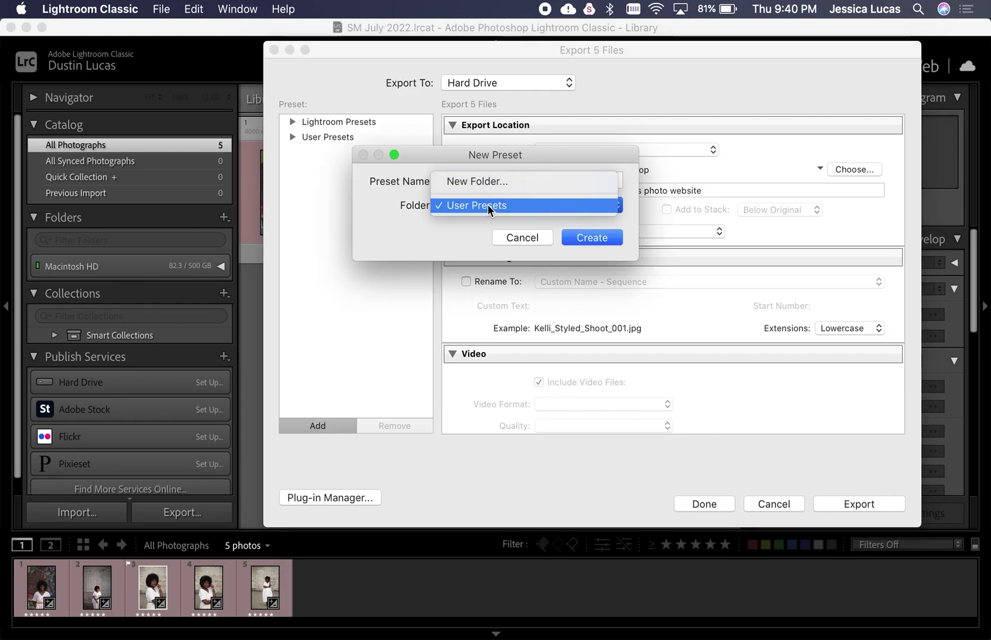
left_click(489, 187)
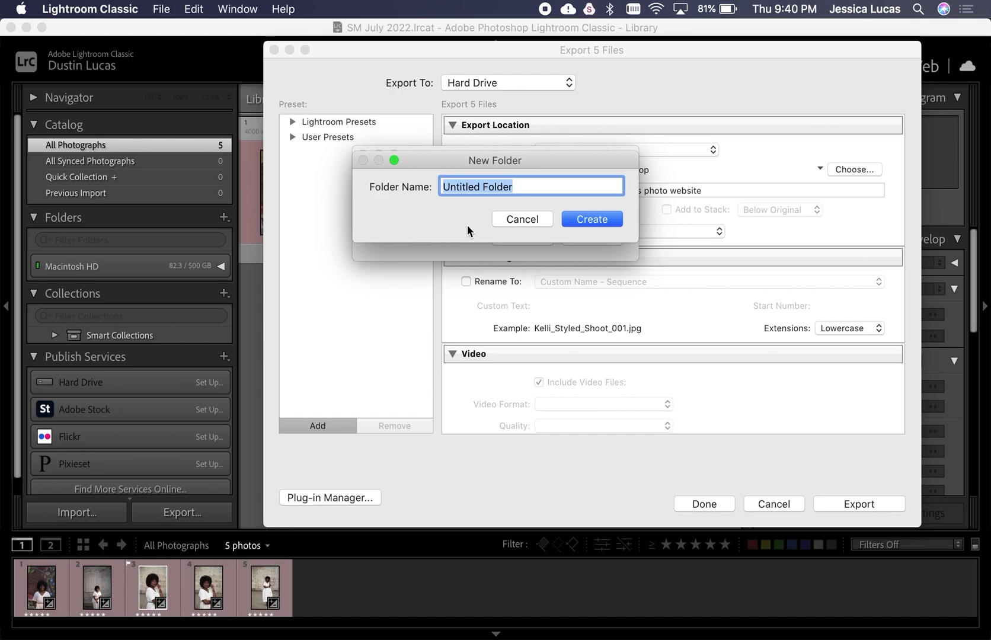
type("My Batching")
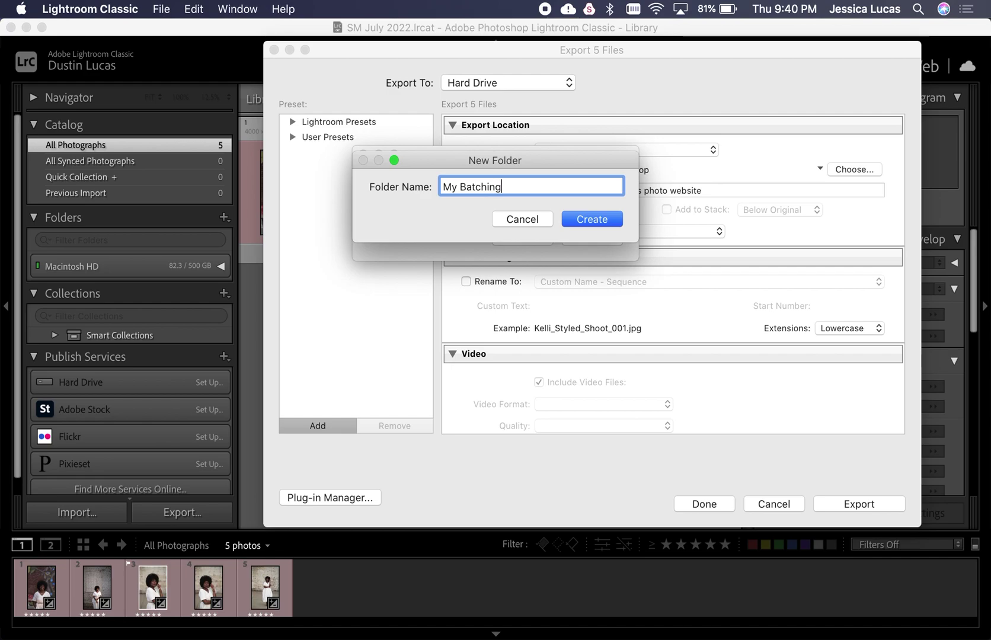
type(" Tasks")
left_click(587, 220)
Step: Name the new preset '01 Skin Smoothing + Output Sharpen'
triple_click(507, 181)
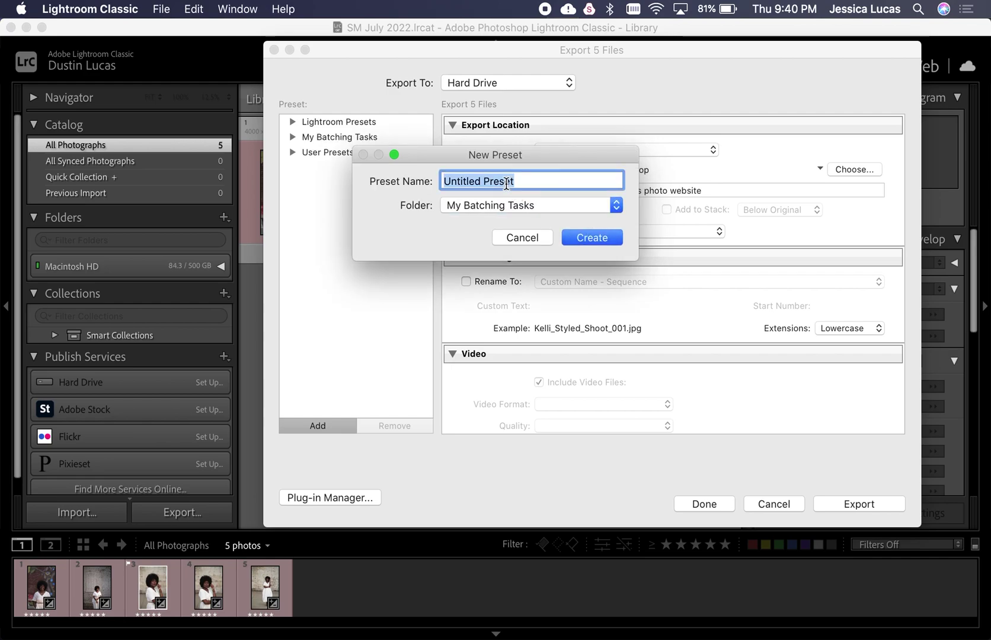
type("01 Skin Smothing")
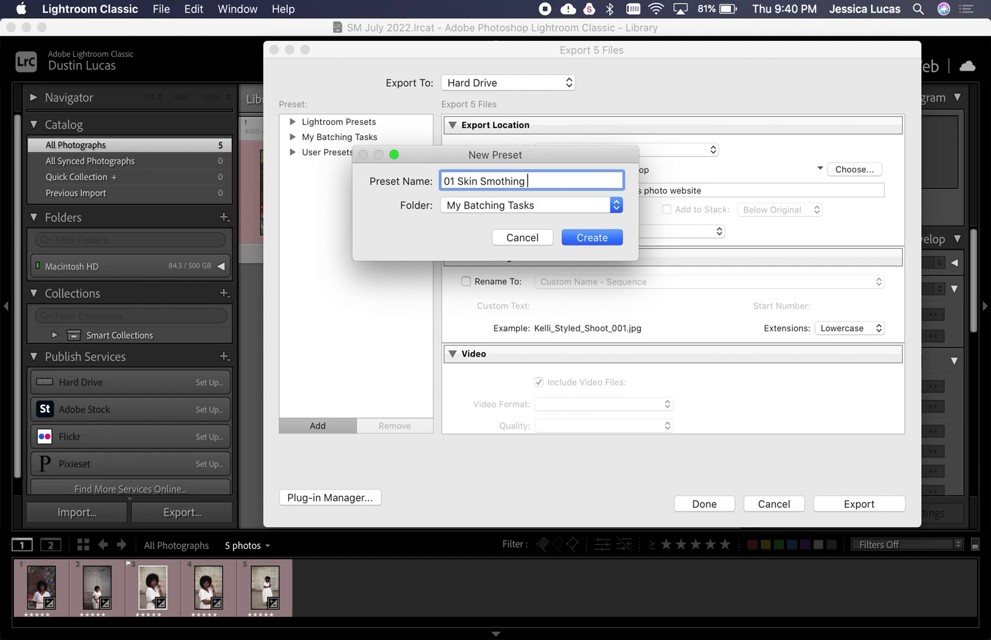
key("BackSpace")
key("BackSpace")
key("BackSpace")
key("BackSpace")
key("BackSpace")
type("othing + Output Sharpen")
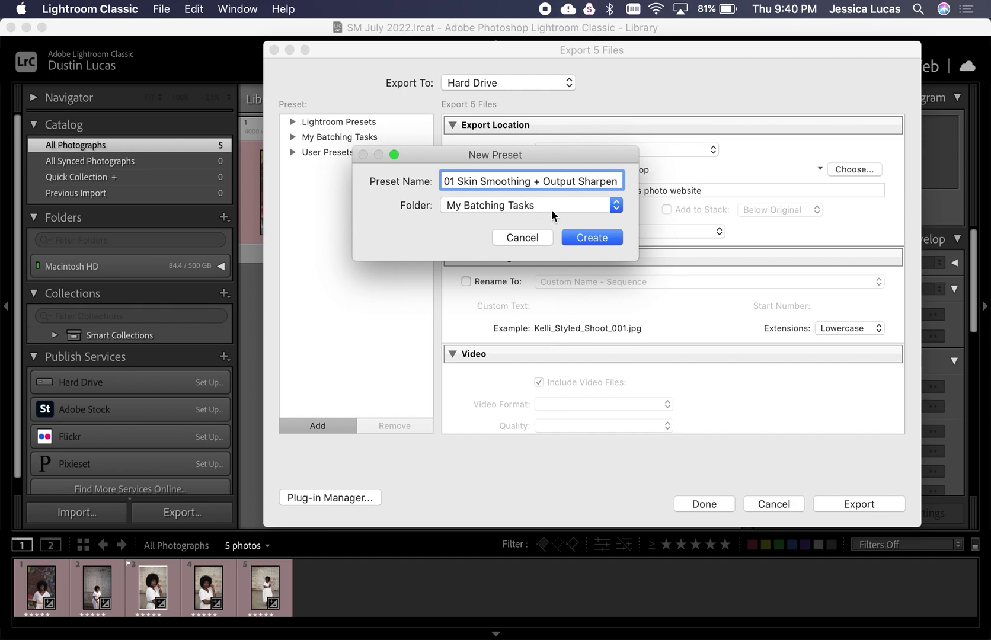
Step: Create the preset and export to the original photo's folder in a _Finals subfolder
left_click(603, 240)
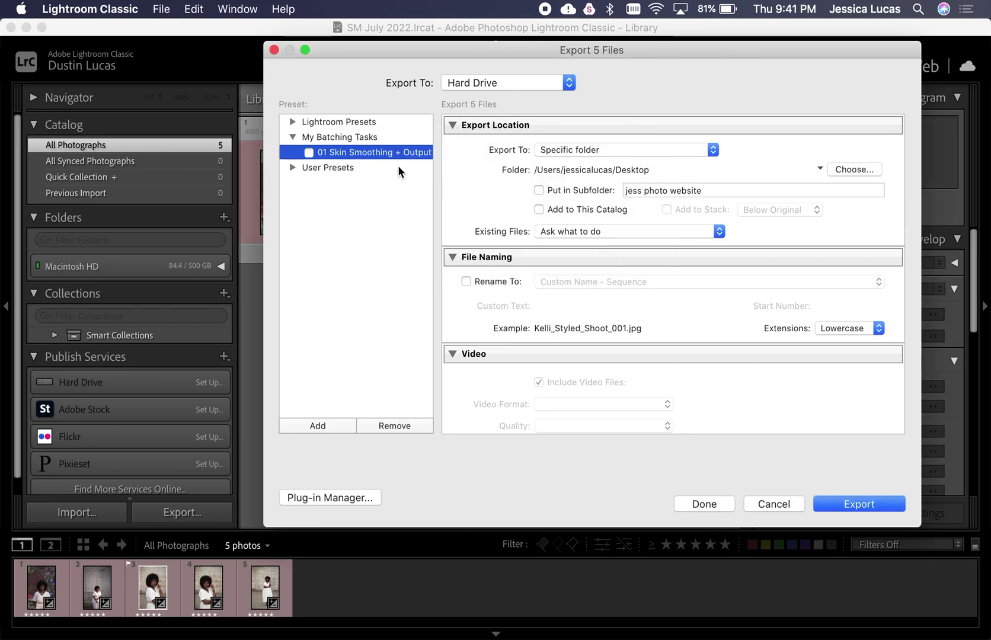
left_click(554, 149)
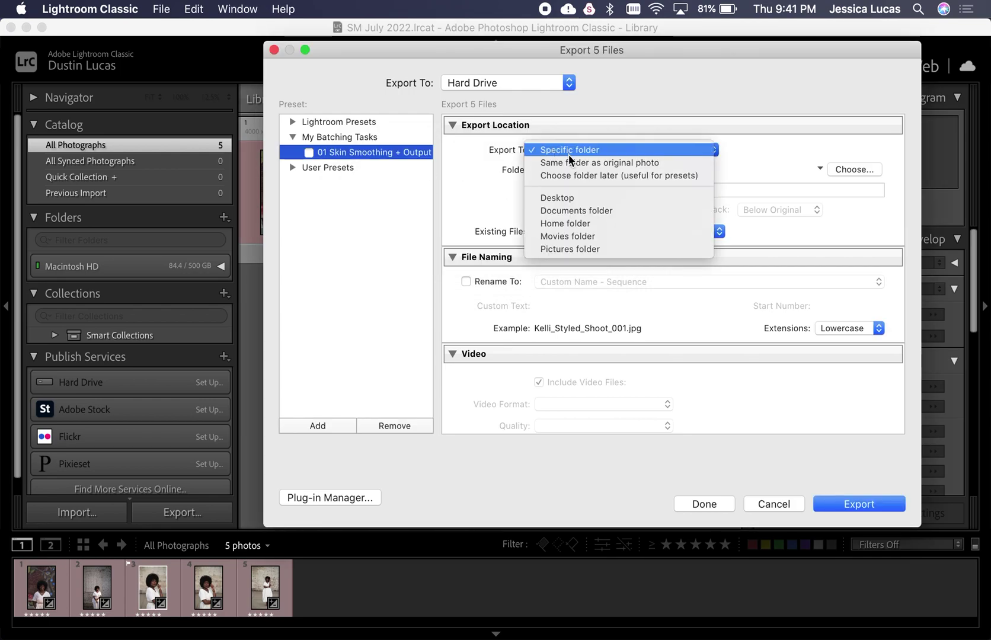
left_click(572, 164)
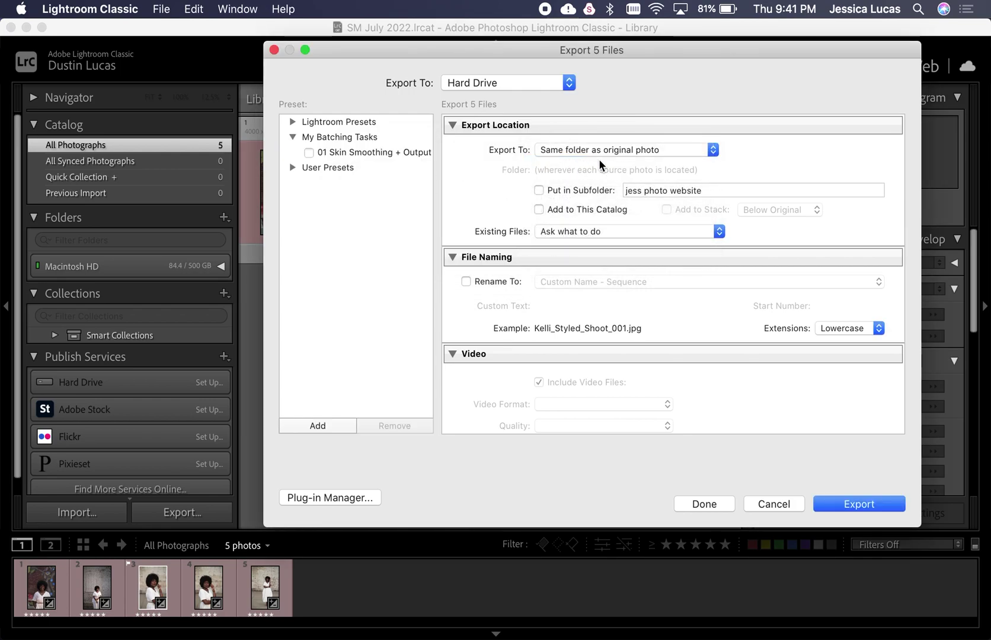
left_click(589, 192)
triple_click(646, 193)
key("BackSpace")
type("_Finals")
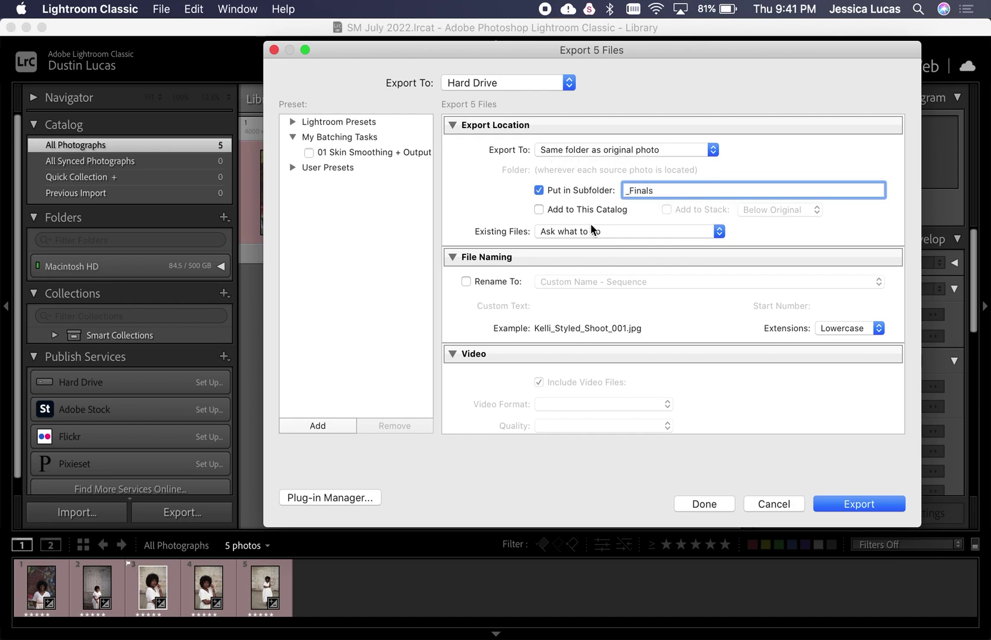
Step: Leave Resize to Fit unchecked so exported images keep their full size
scroll(590, 226, "down", 3)
scroll(591, 226, "down", 7)
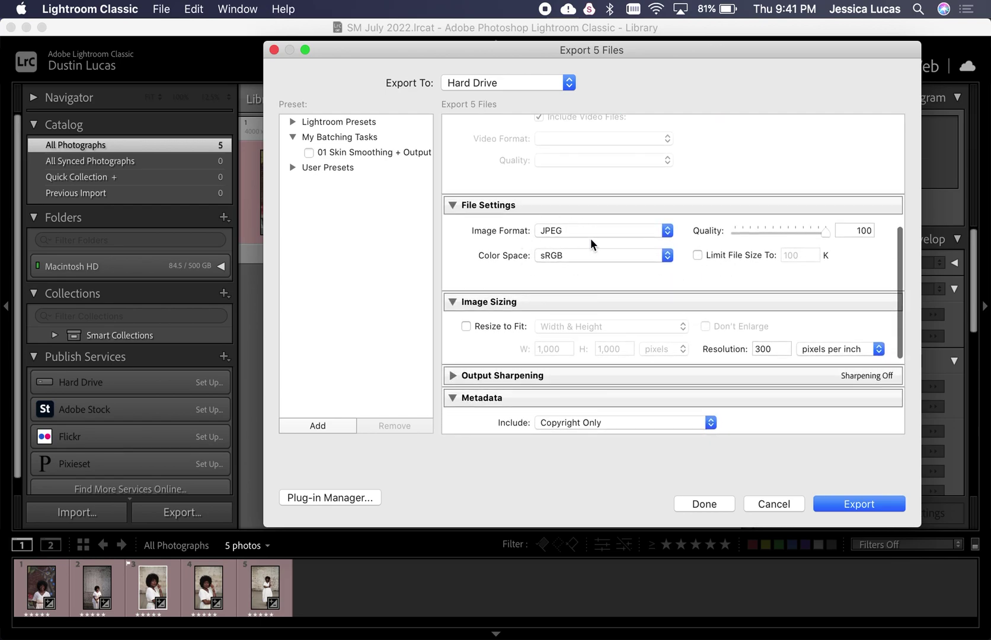
scroll(740, 266, "down", 4)
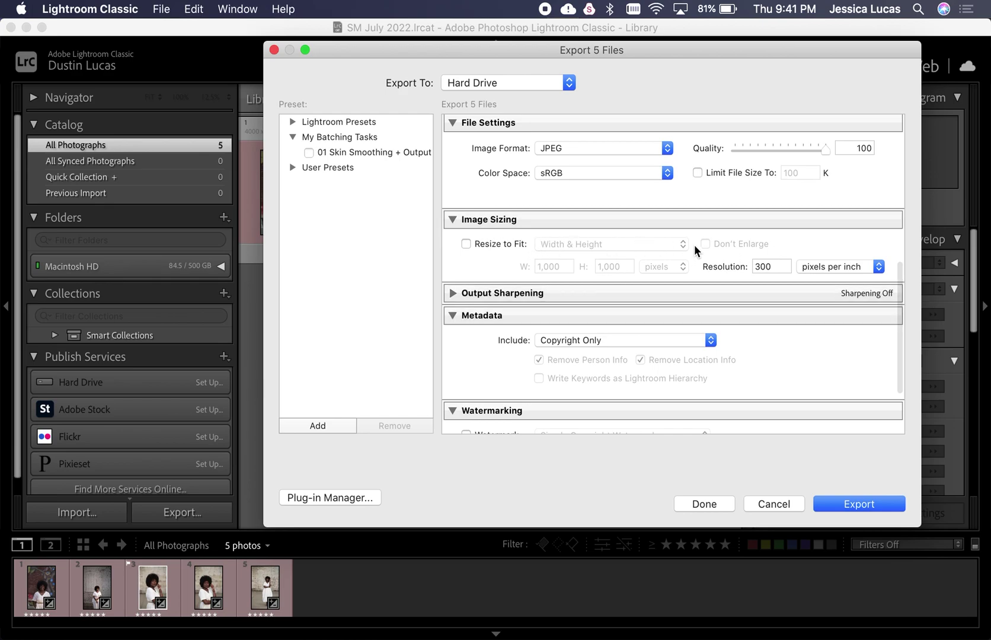
left_click(467, 244)
left_click(567, 243)
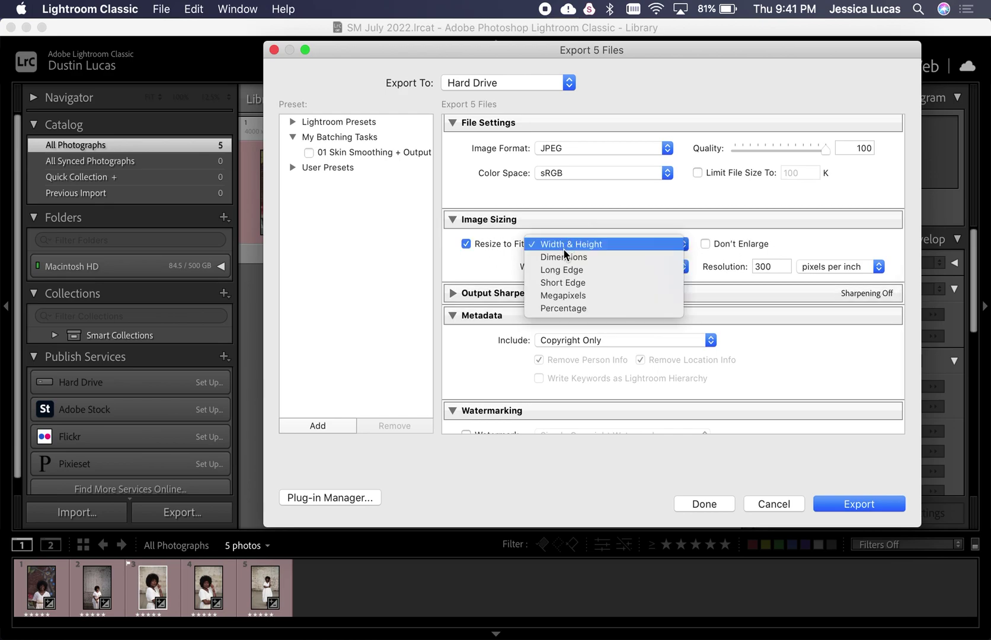
left_click(469, 252)
left_click(465, 244)
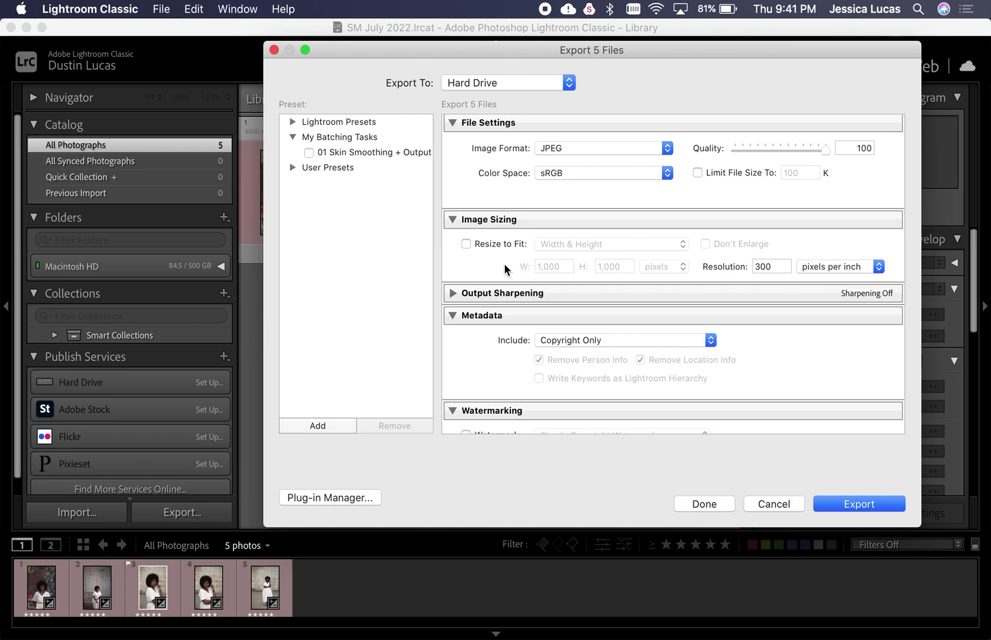
scroll(577, 304, "down", 5)
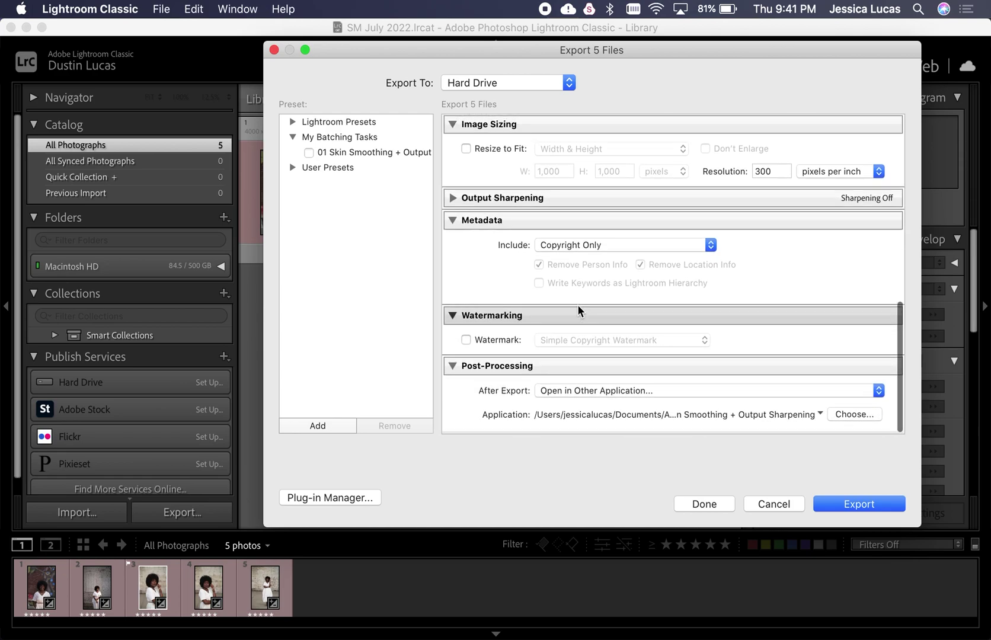
Step: Set Post-Processing After Export to Open in Other Application
left_click(846, 414)
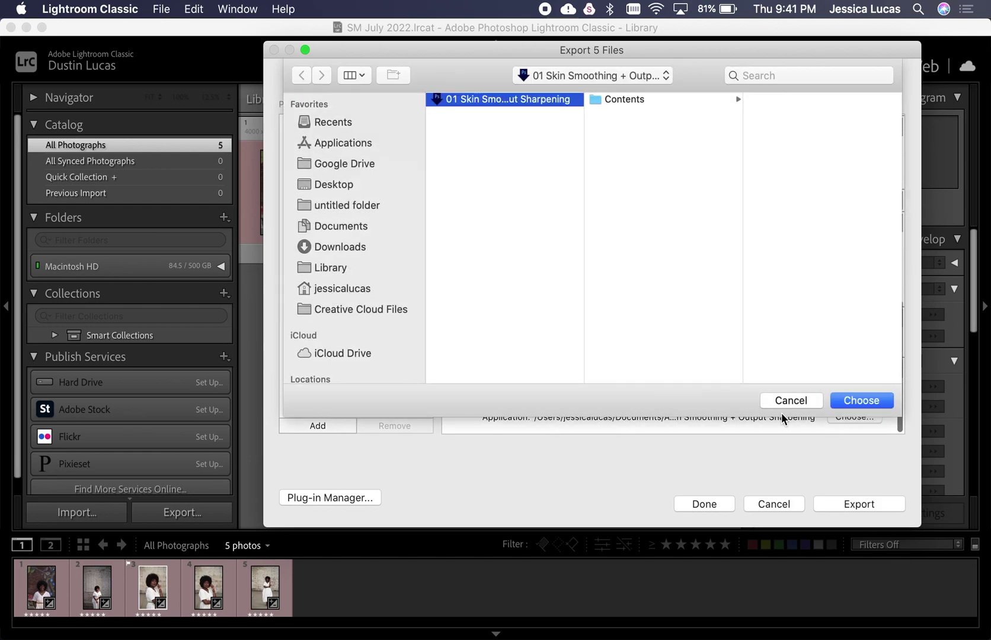
left_click(795, 405)
left_click(696, 397)
left_click(682, 396)
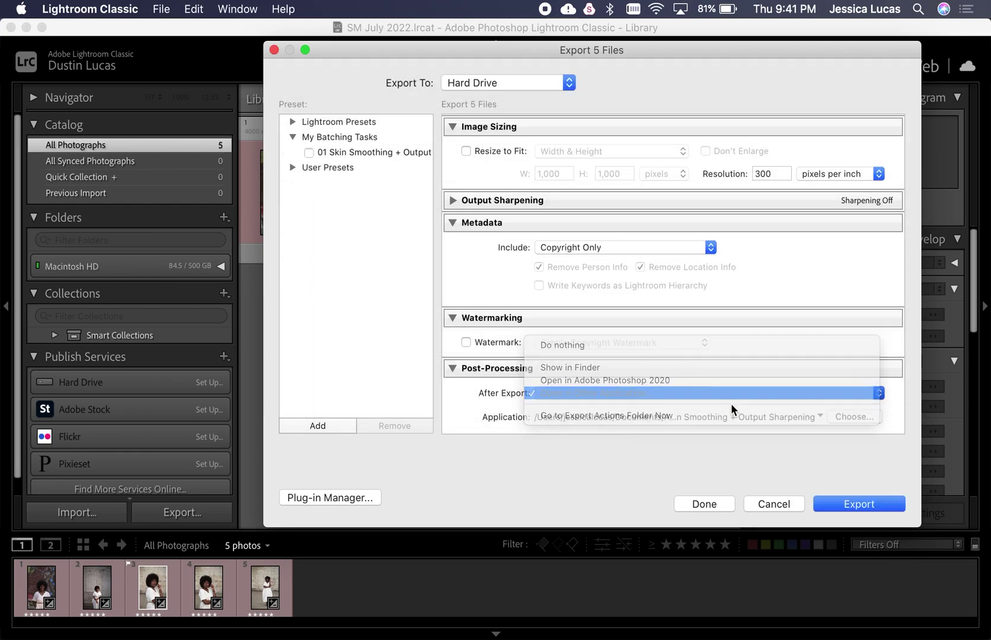
Step: Browse Documents, Actions, Desktop and the SM July 2022 catalog folder looking for the droplet
left_click(848, 417)
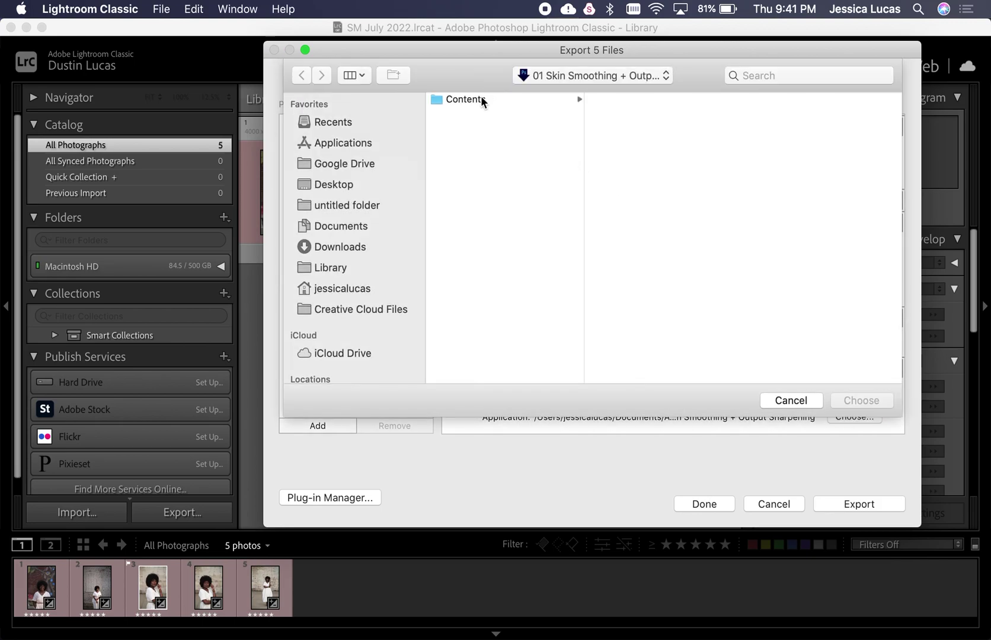
left_click(331, 226)
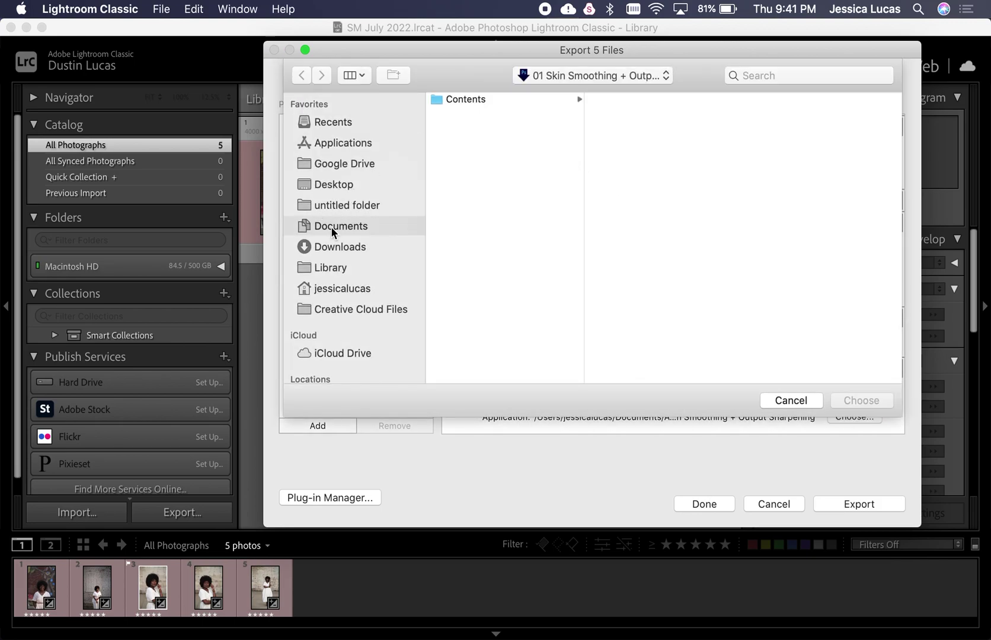
left_click(486, 128)
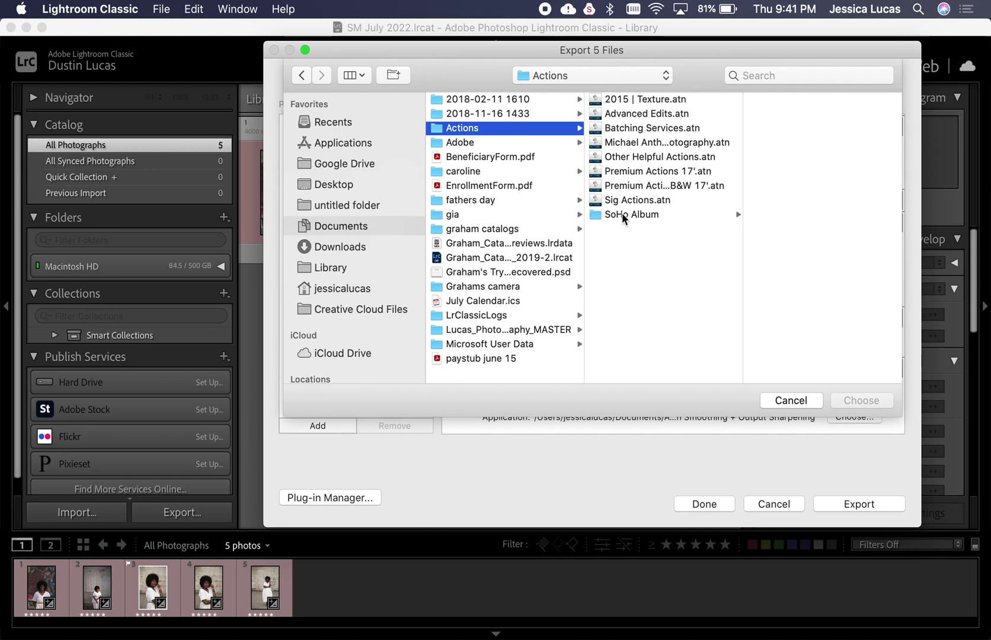
left_click(342, 189)
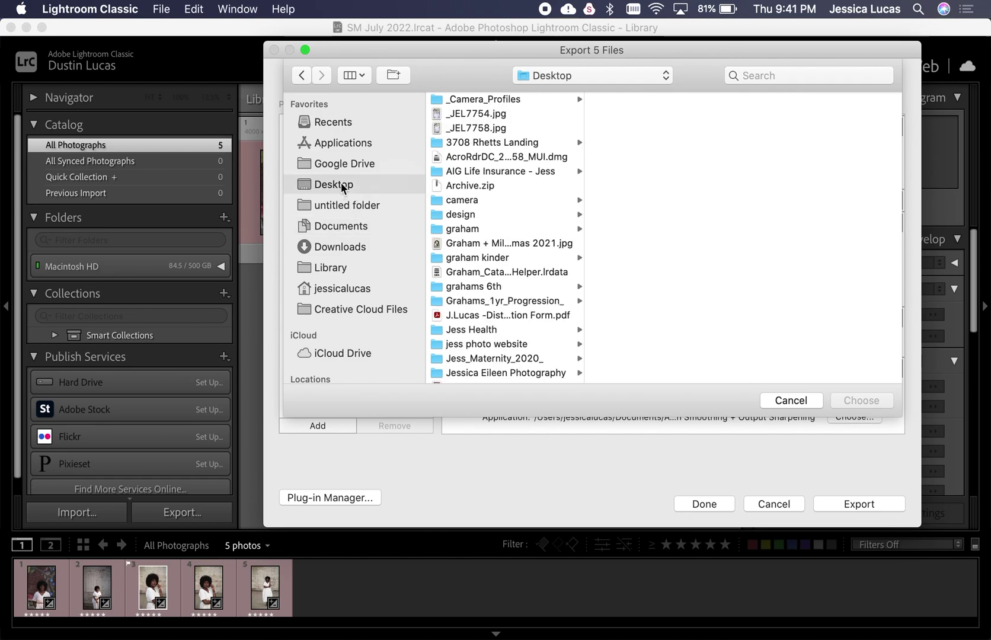
scroll(463, 256, "down", 10)
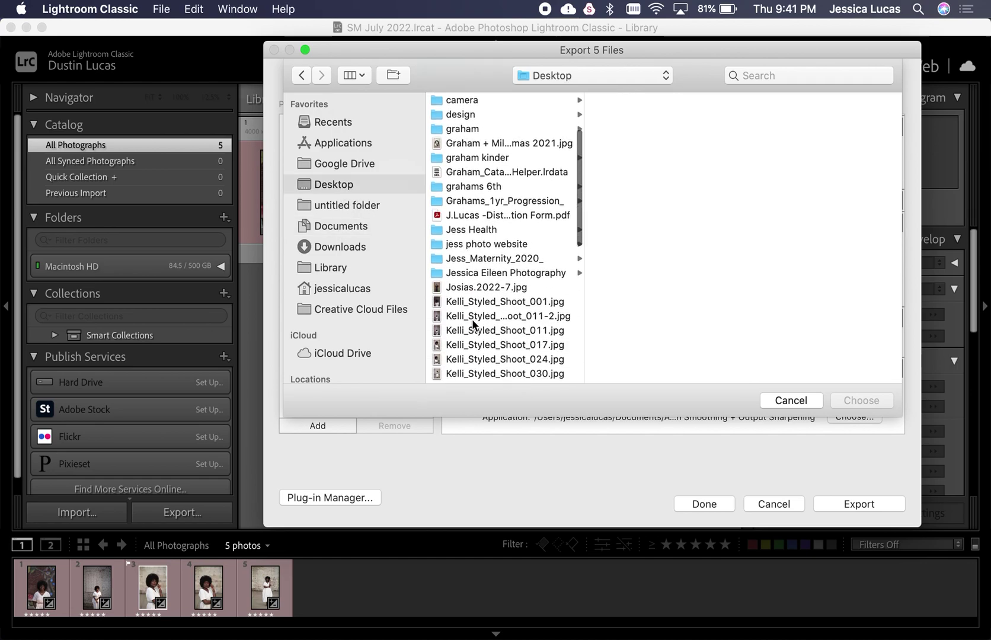
left_click(483, 194)
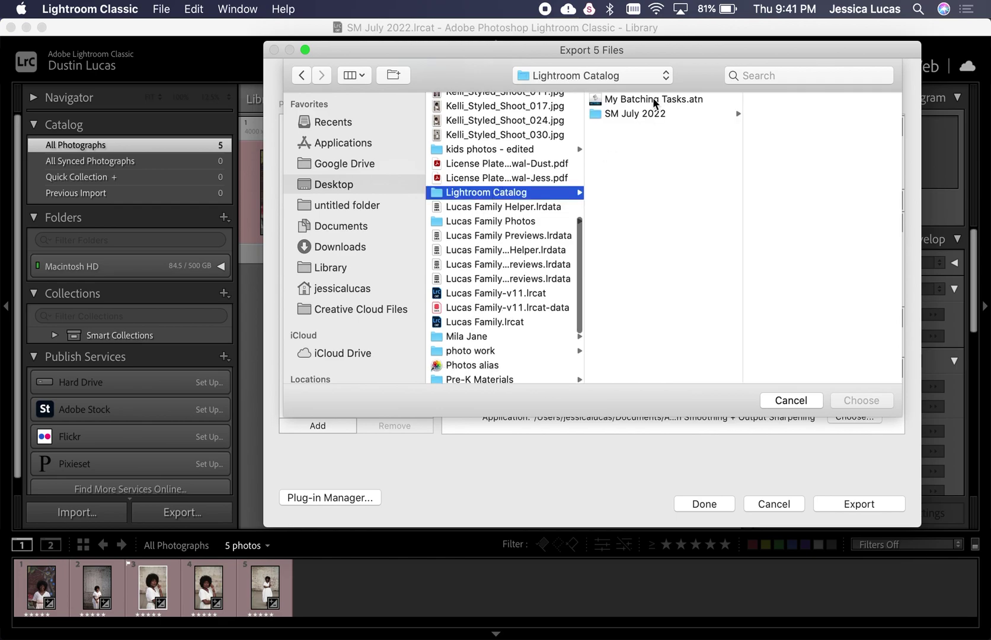
left_click(642, 112)
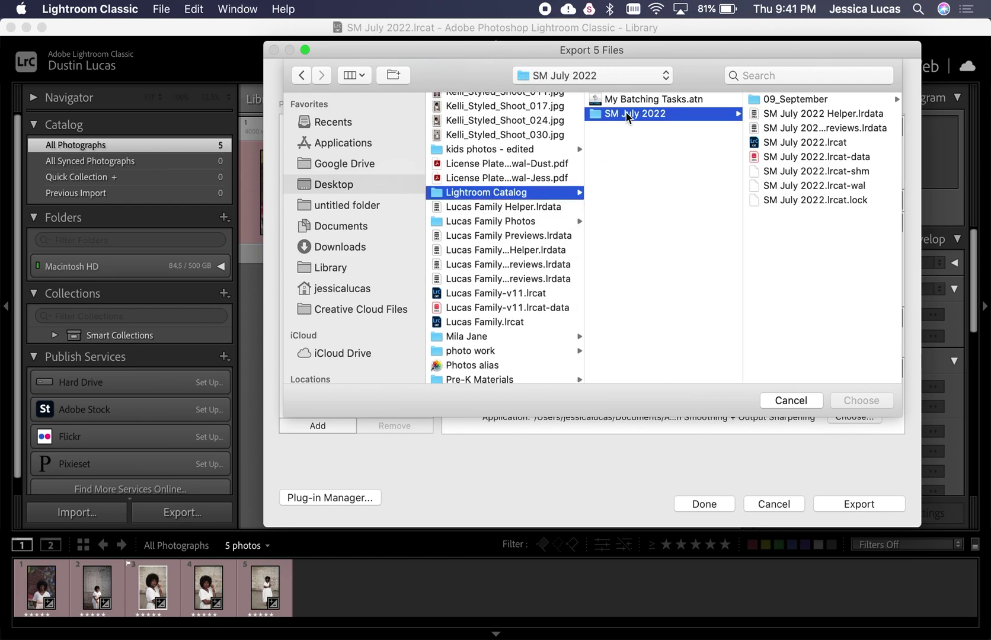
Step: Choose the skin smoothing droplet from Documents > Adobe > droplets as the export application
left_click(339, 226)
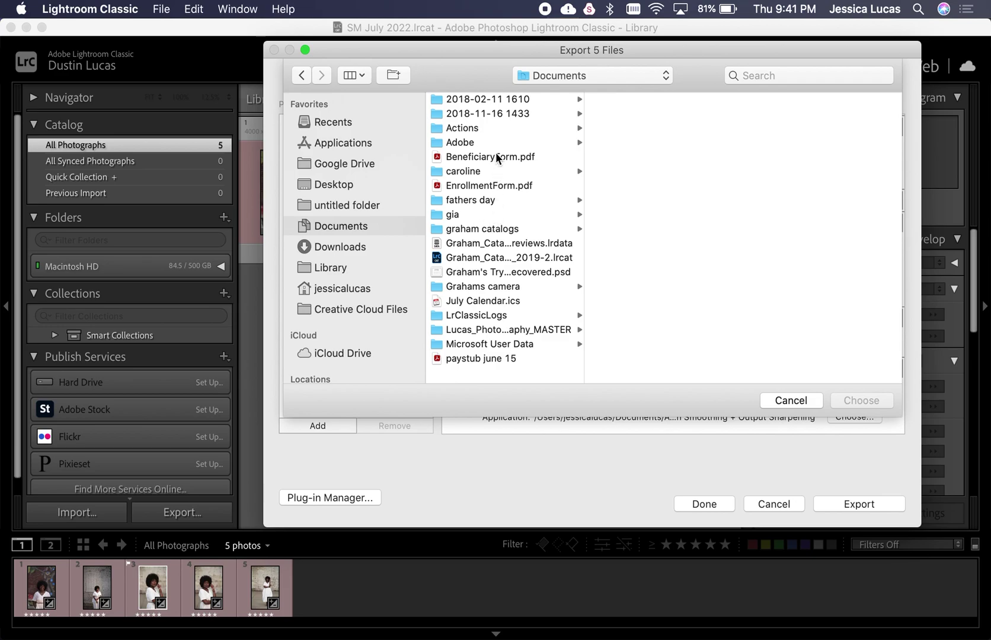
left_click(500, 144)
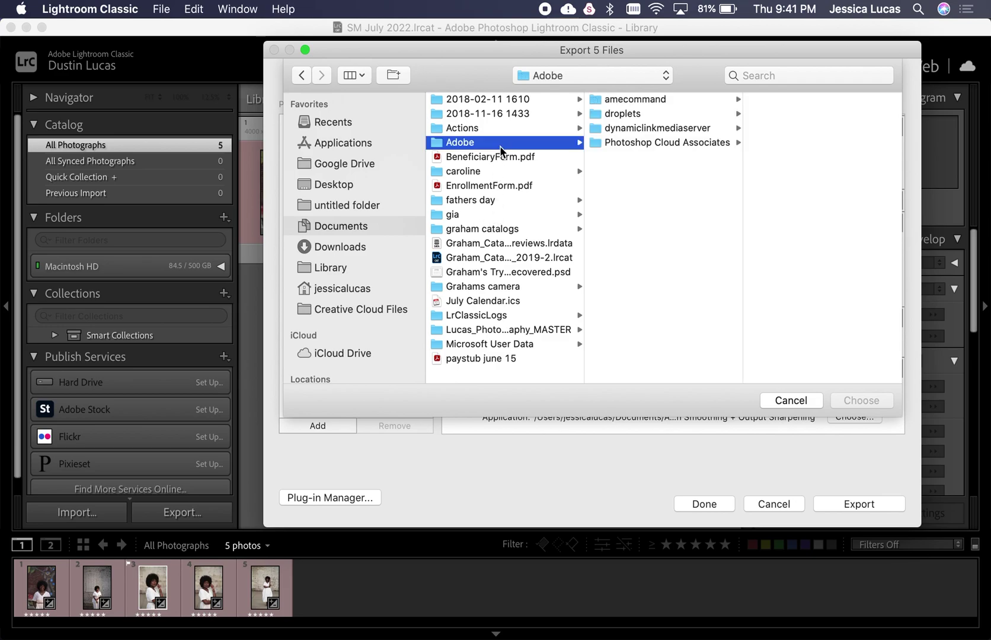
left_click(625, 115)
left_click(807, 99)
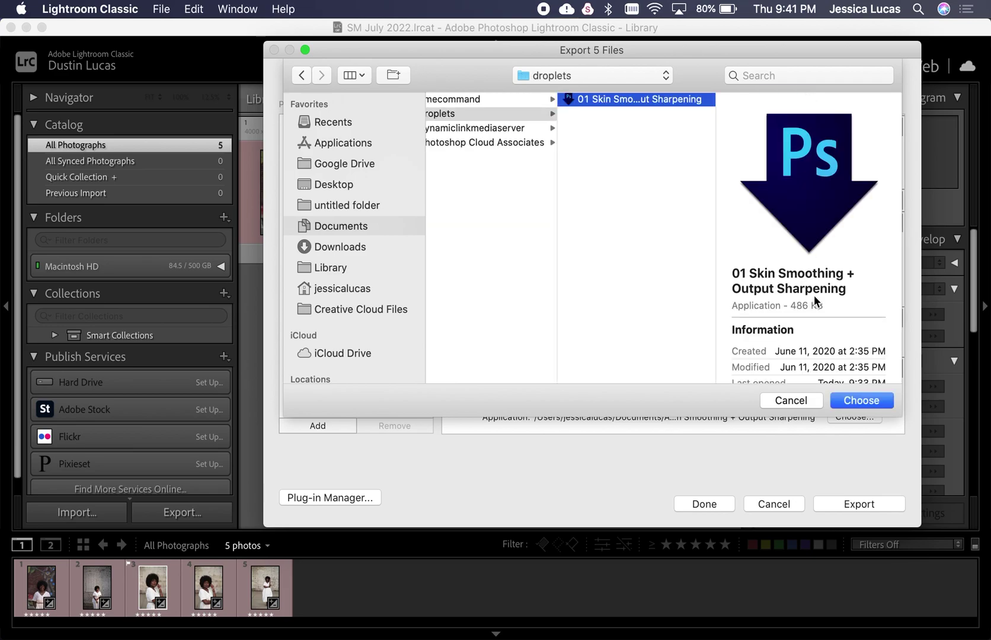
left_click(861, 400)
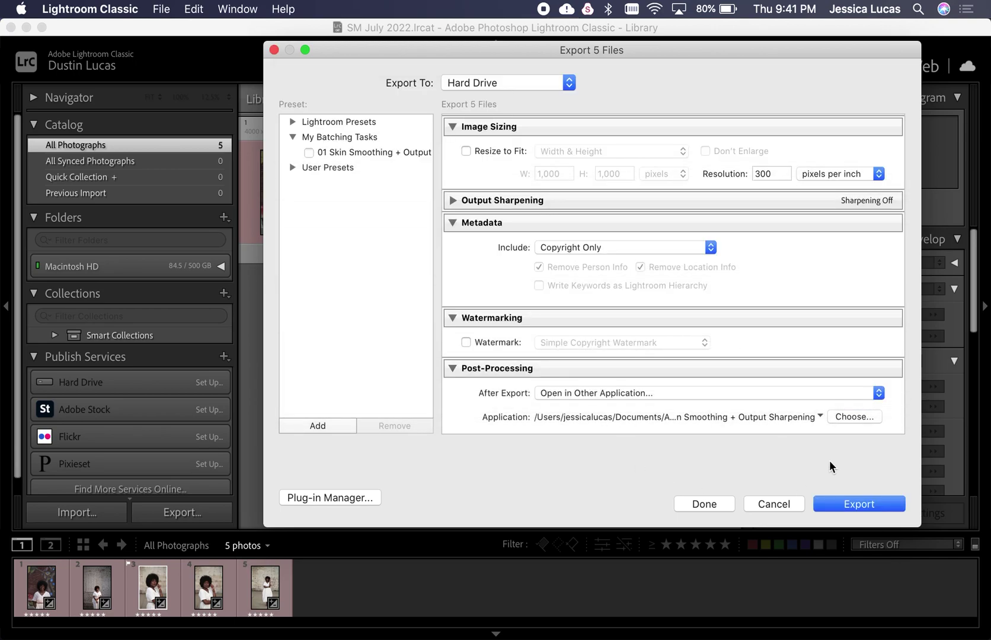
right_click(372, 151)
Step: Update the 01 Skin Smoothing + Output Sharpen preset with current settings and close the dialog
left_click(424, 196)
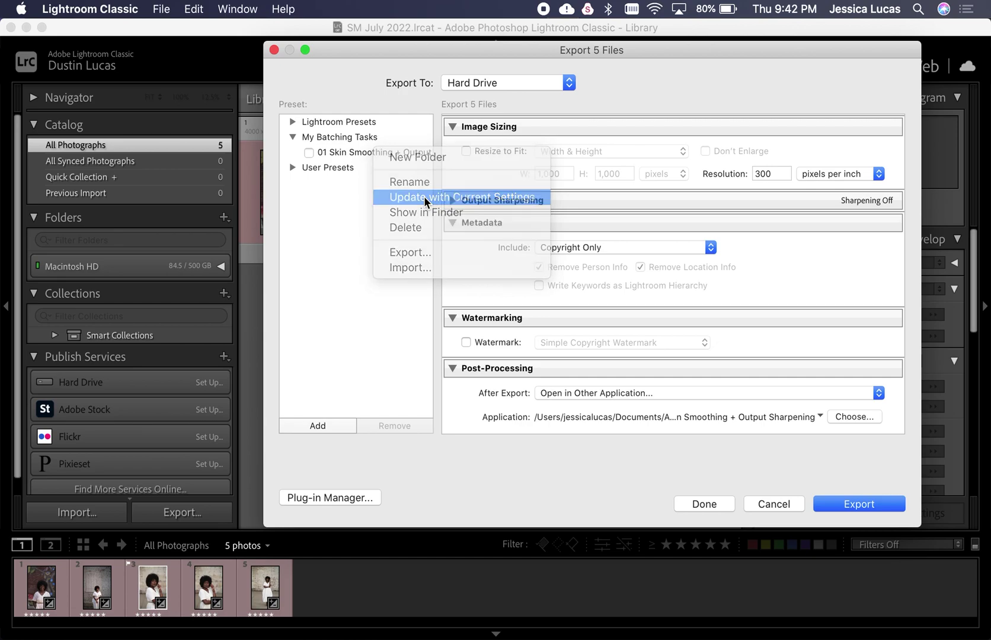
scroll(613, 263, "down", 1)
left_click(704, 504)
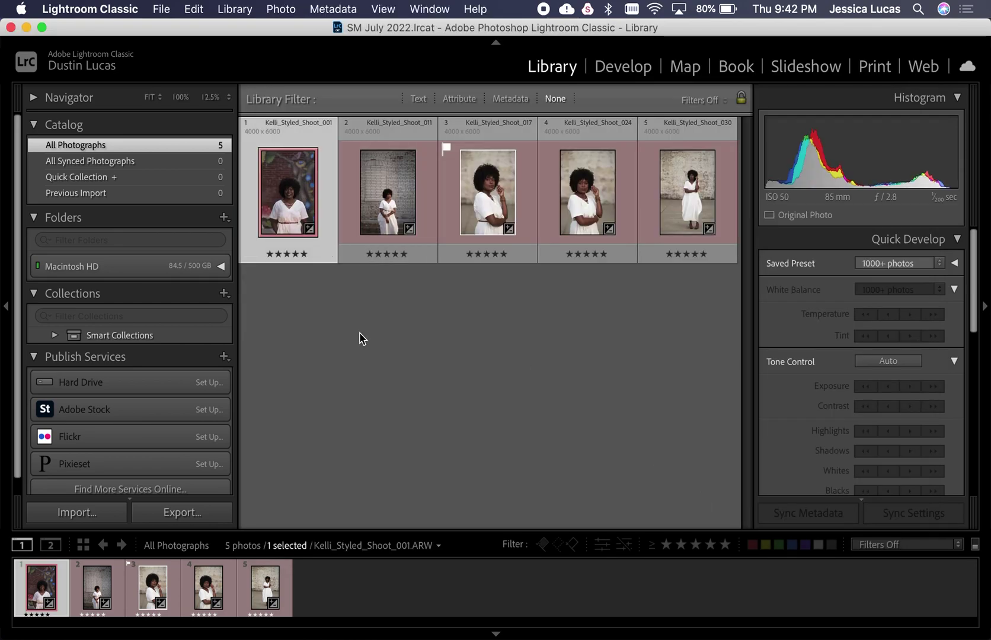
Step: Export the first three photos with the 01 Skin Smoothing + Output Sharpen preset
key("super+a")
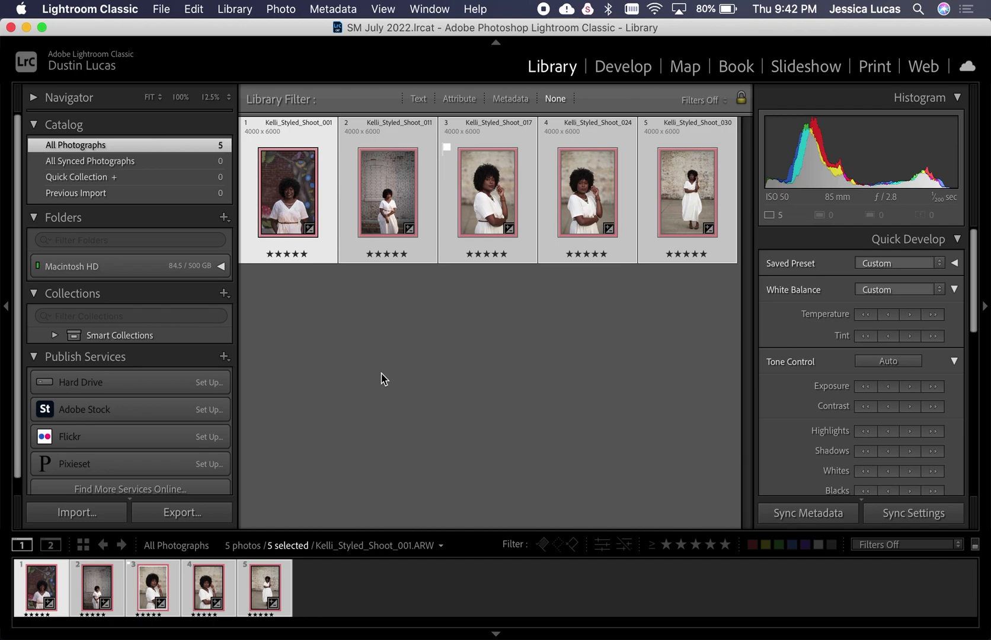
left_click(349, 320)
left_click(489, 200, "shift")
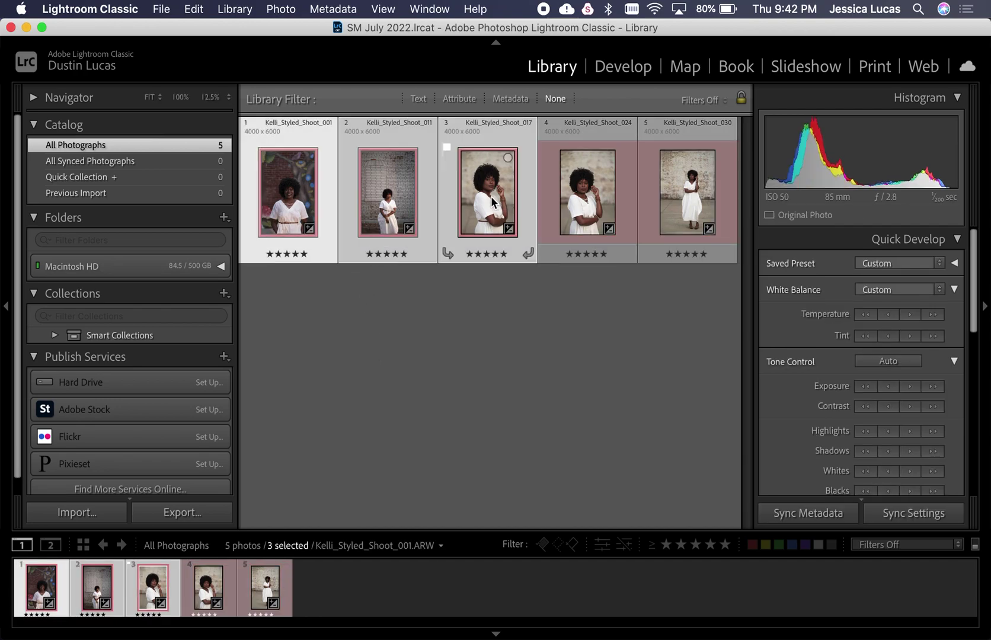
right_click(490, 195)
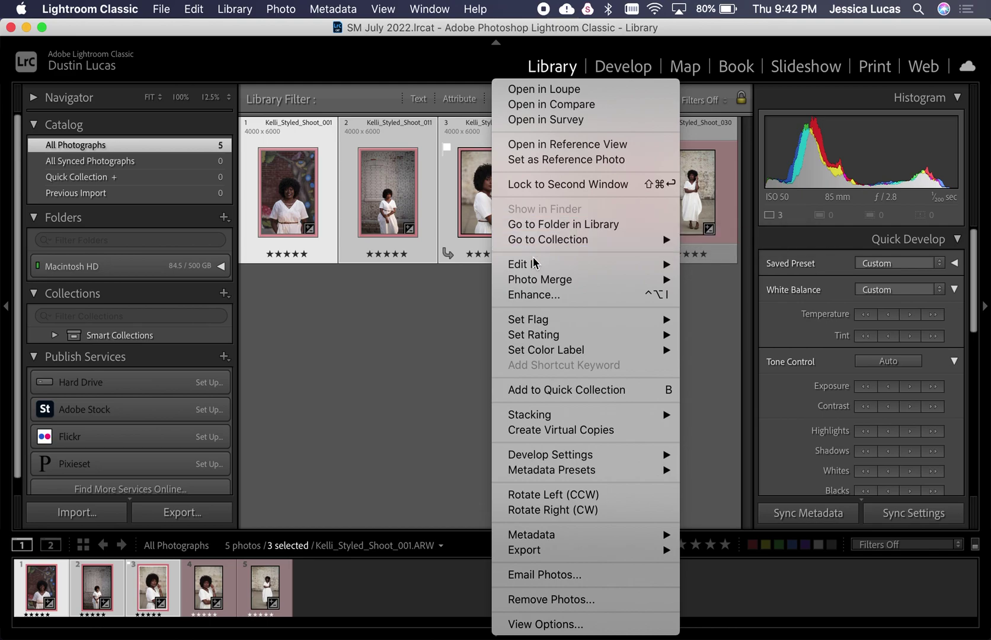
mouse_move(539, 556)
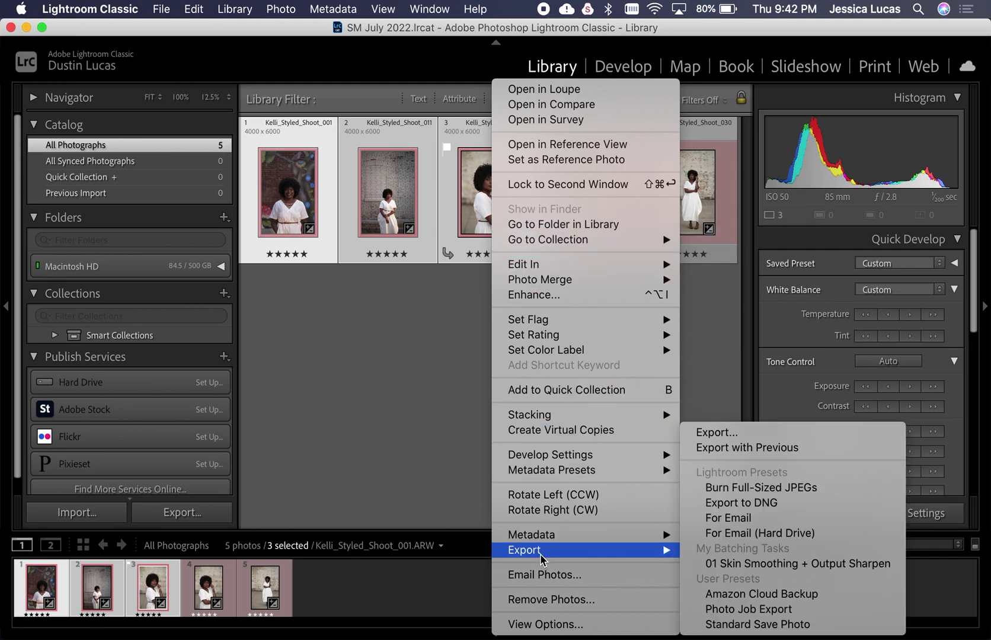
left_click(771, 565)
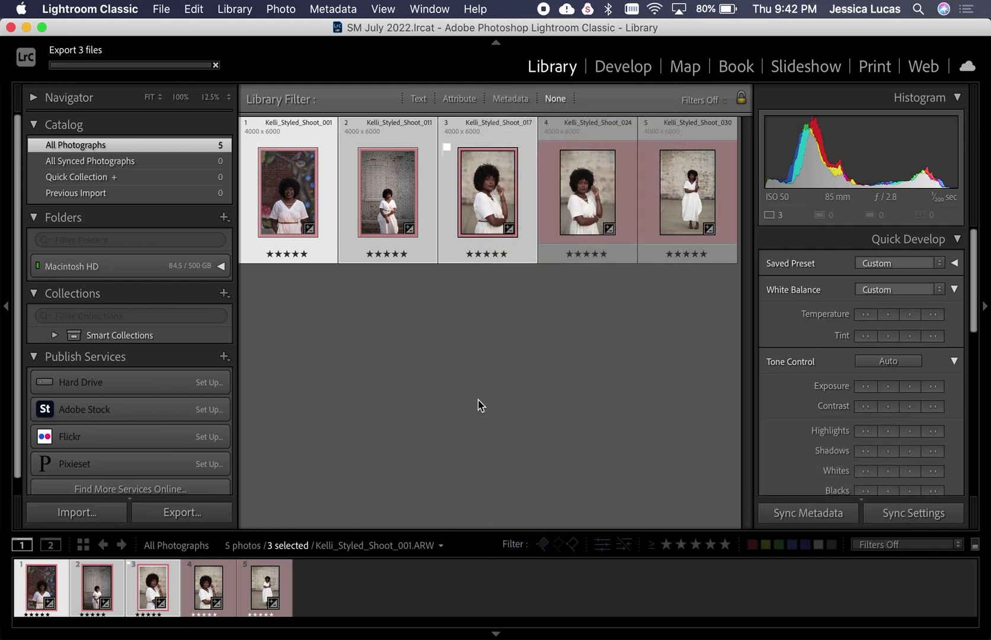
key("super+Tab")
key("super+Tab")
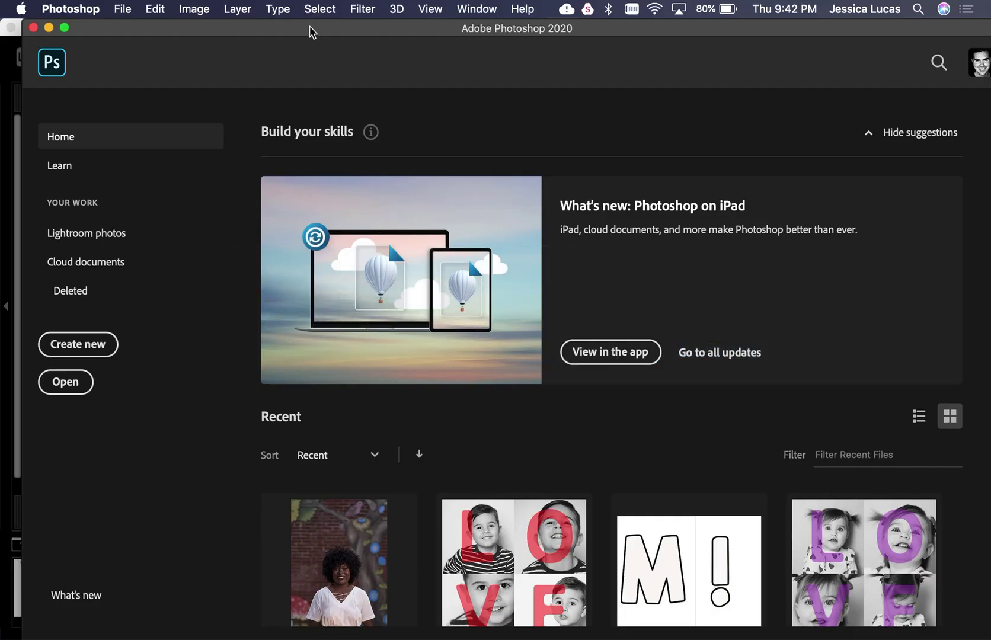
Step: Move the Photoshop window to the left edge and switch back to Lightroom Classic
left_click_drag(283, 28, 262, 28)
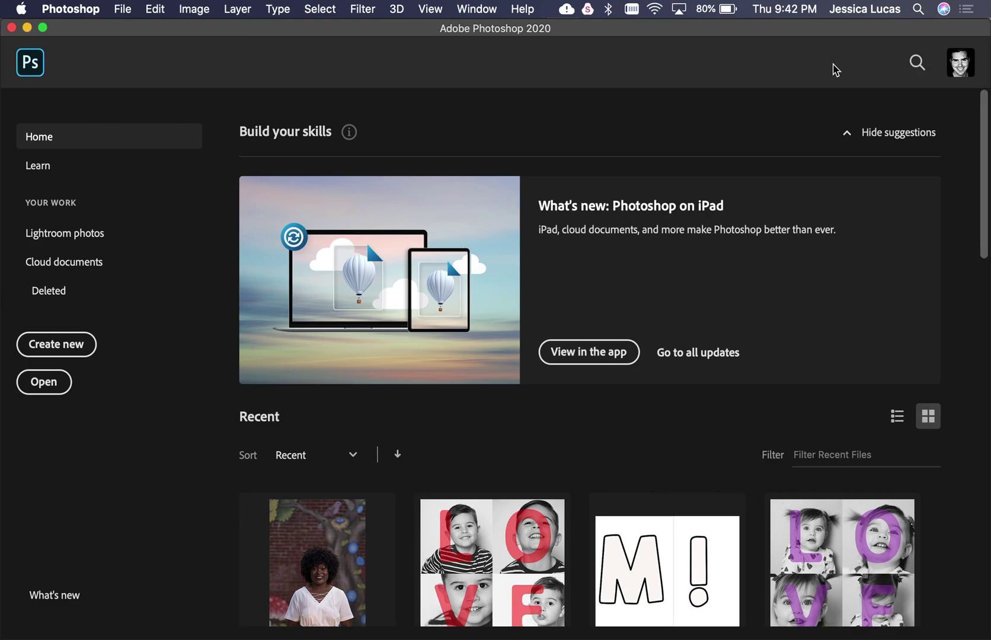
key("super+Tab")
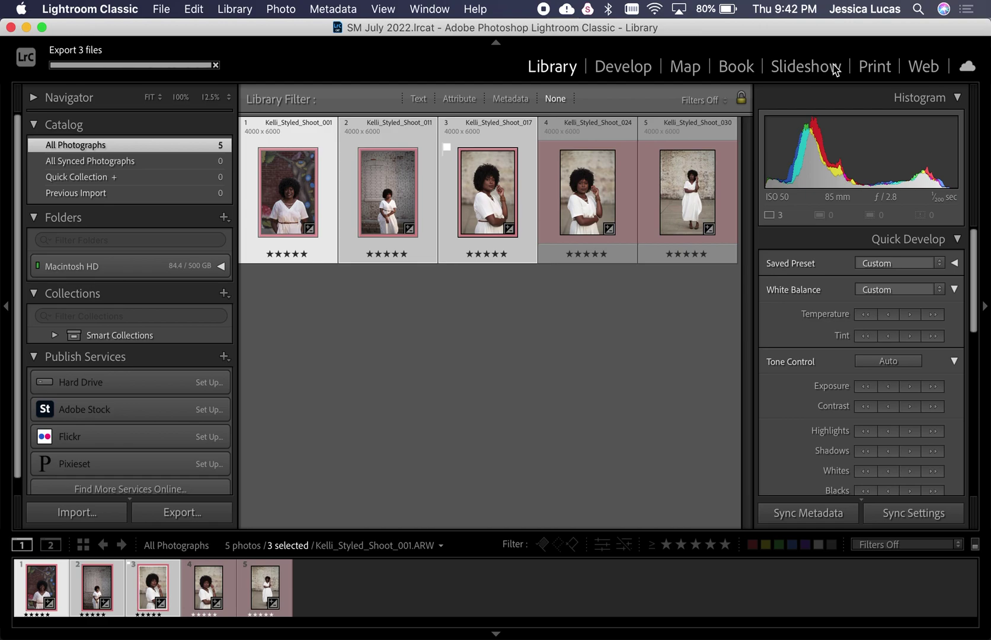
Step: Switch apps with Cmd+Tab, ending on the 05_Picks Library grid
key("super+Tab")
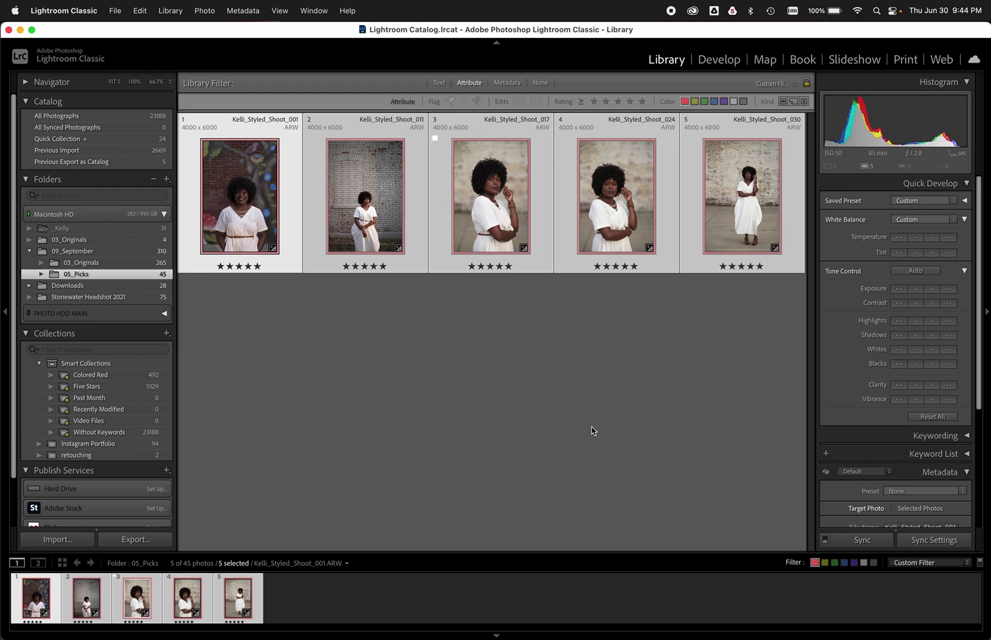
Step: In Photoshop, toggle the Portraiture and Output Sharpen layers off and on for a before/after comparison
key("super+Tab")
key("super+Tab")
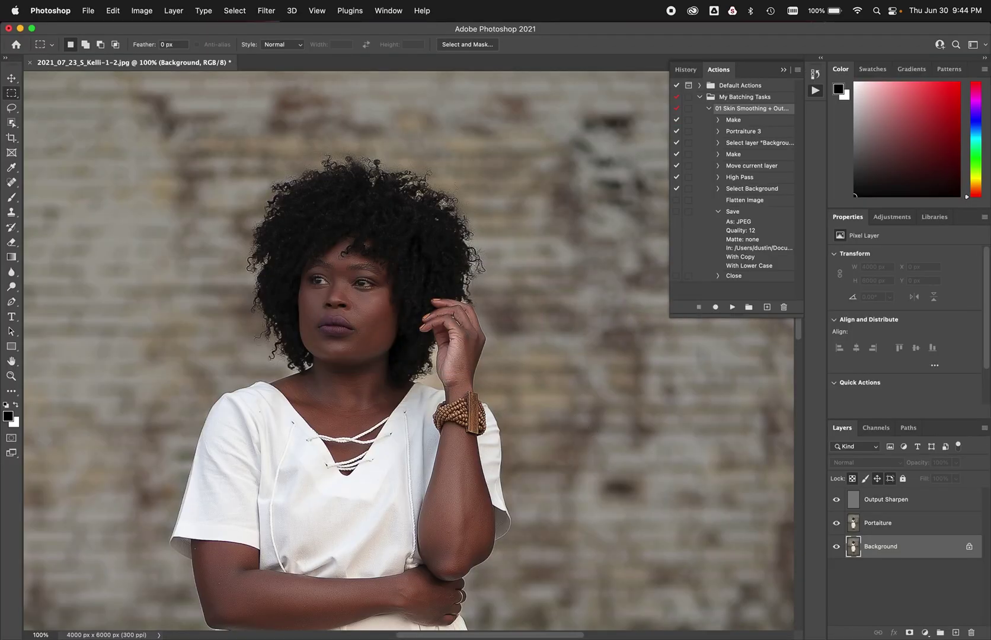
left_click(836, 548, "alt")
left_click(836, 548, "alt")
left_click(836, 548, "alt")
left_click(836, 549, "alt")
left_click(836, 548, "alt")
left_click(836, 549, "alt")
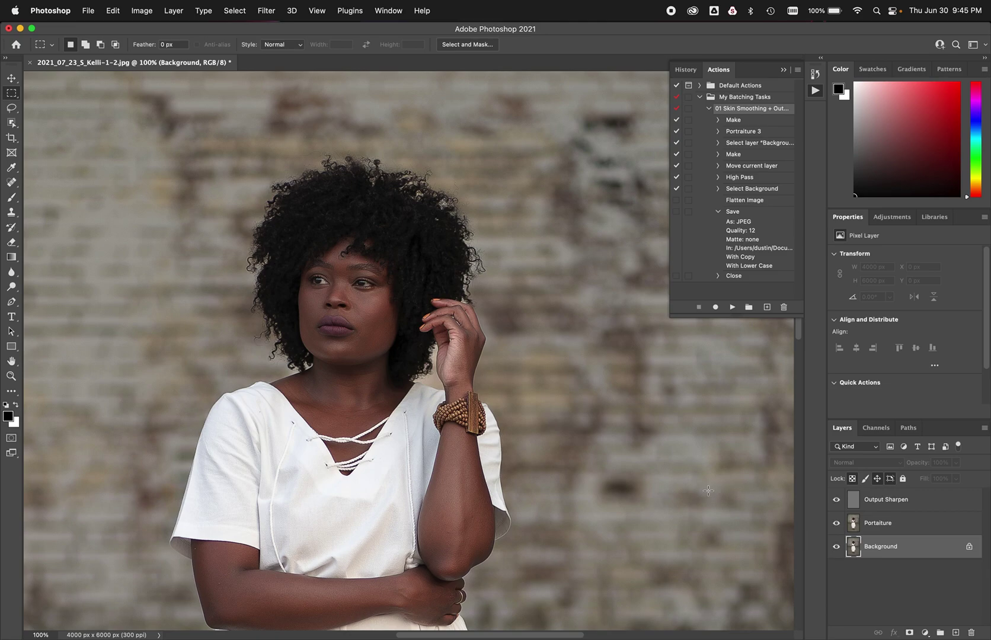